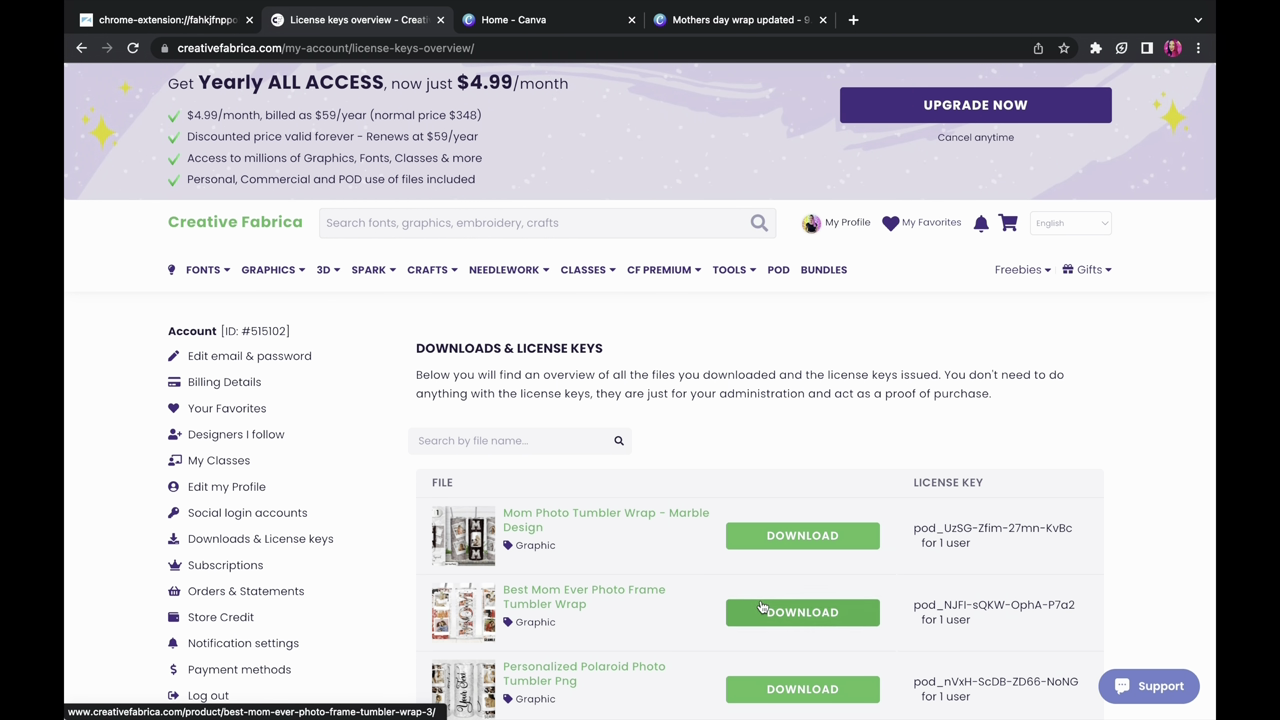
Open the Best Mom Ever Photo Frame Tumbler Wrap product page, view its second preview image, and download the wrap
{"action": "left_click", "coordinate": [636, 592]}
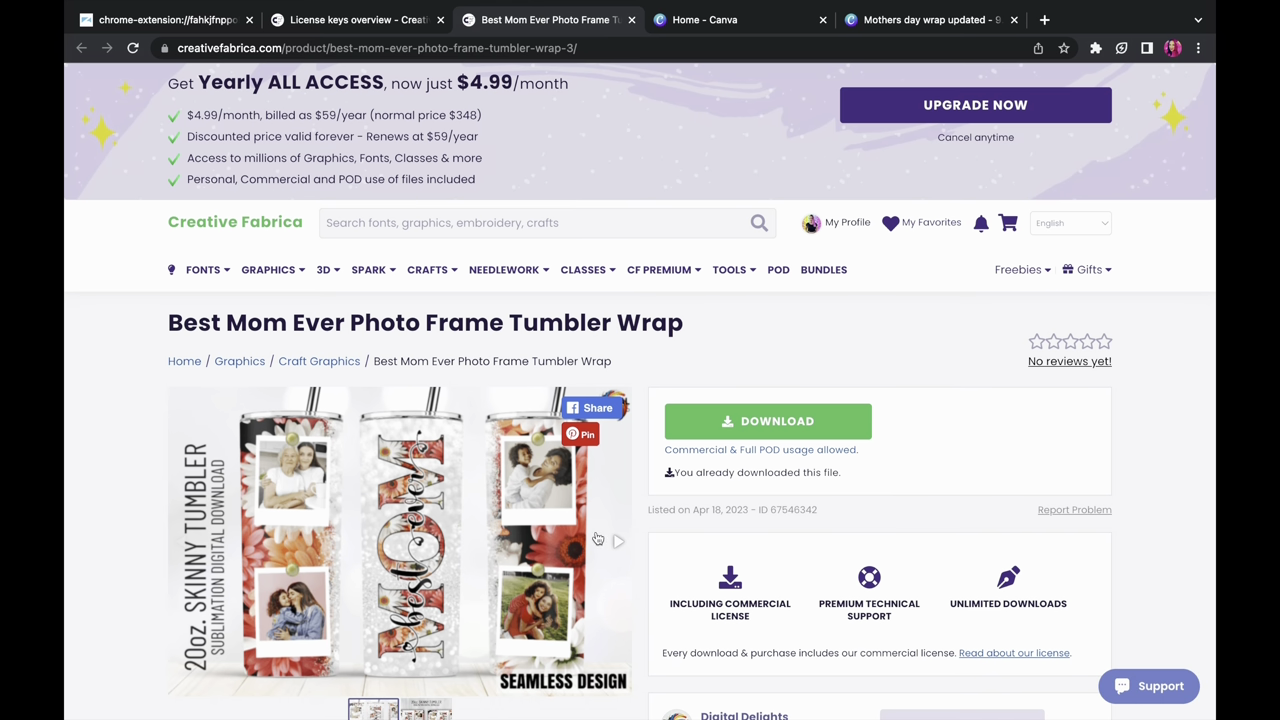
{"action": "scroll", "coordinate": [514, 584], "scroll_direction": "down", "scroll_amount": 2}
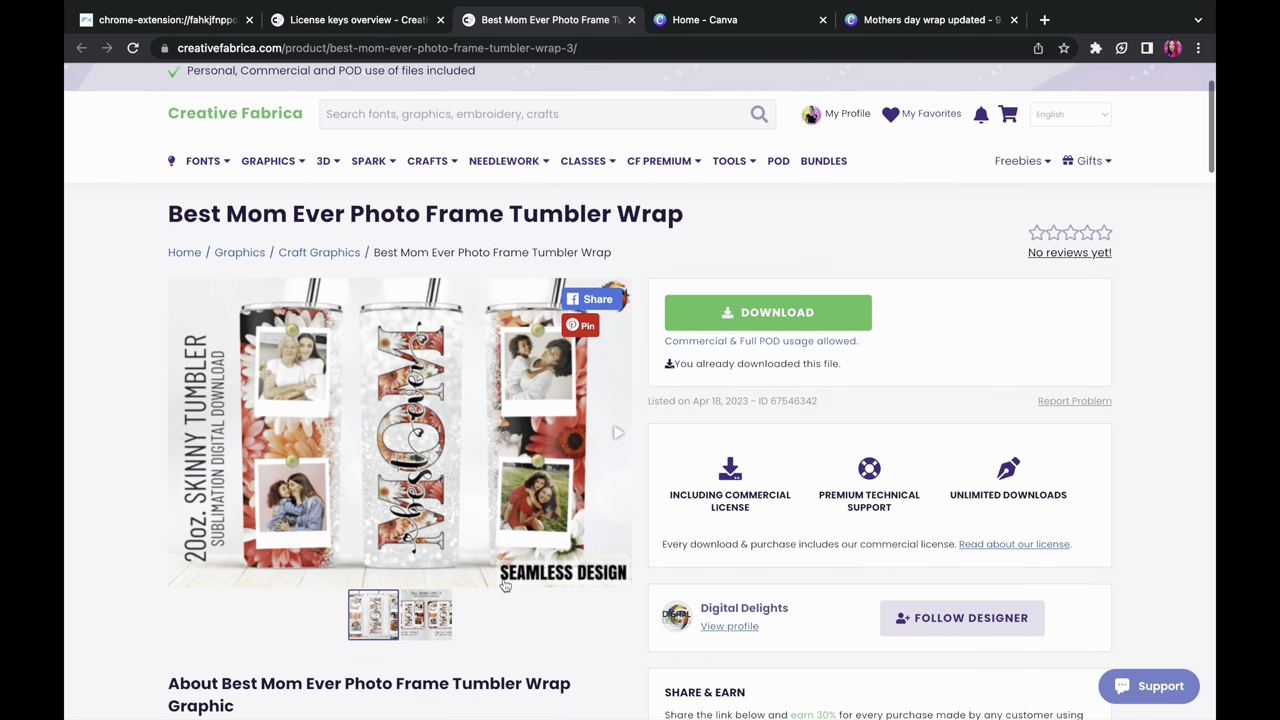
{"action": "left_click", "coordinate": [620, 428]}
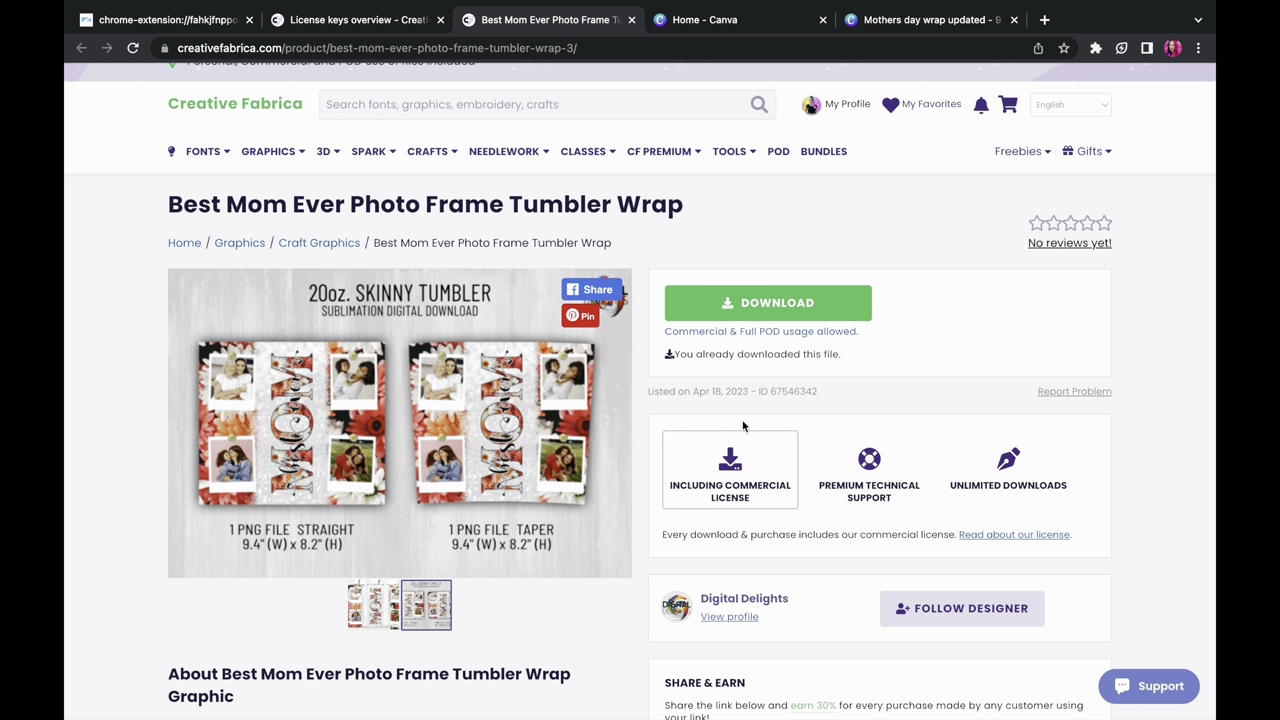
{"action": "left_click", "coordinate": [779, 320]}
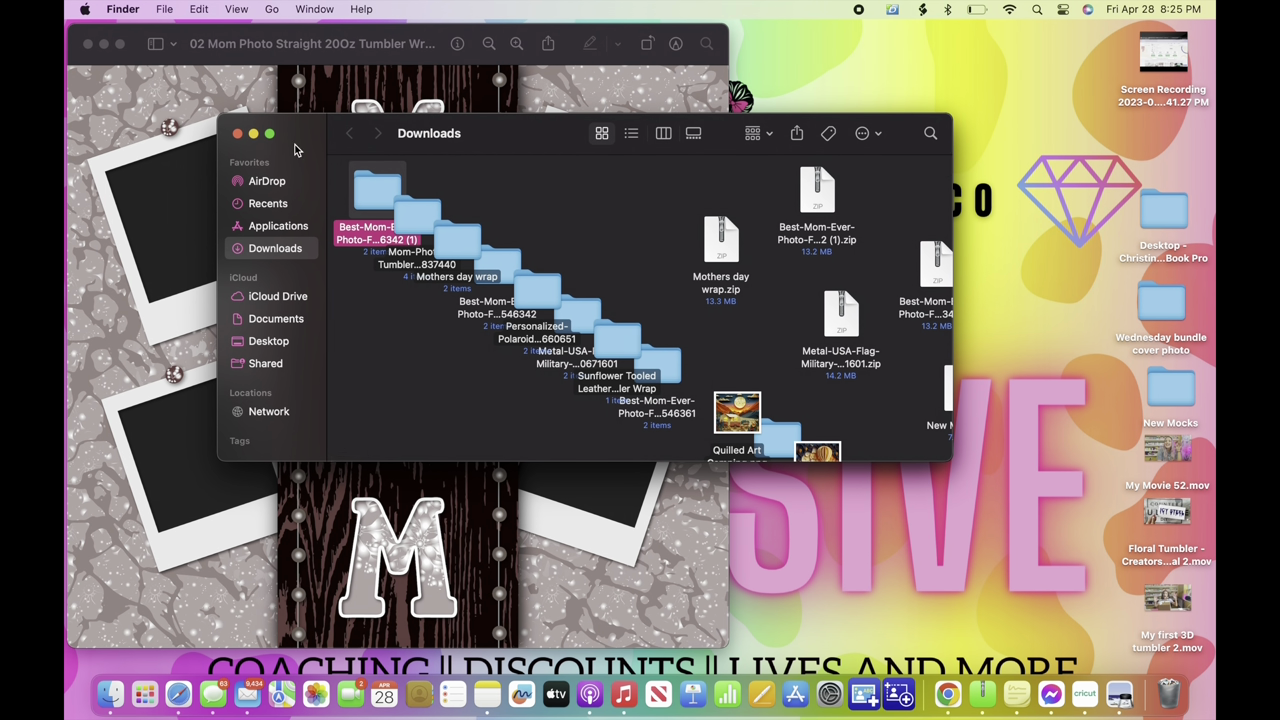
Open Striaght.png from the newly downloaded Best-Mom-Ever folder and rename the file "best mom wrap"
{"action": "left_click", "coordinate": [88, 44]}
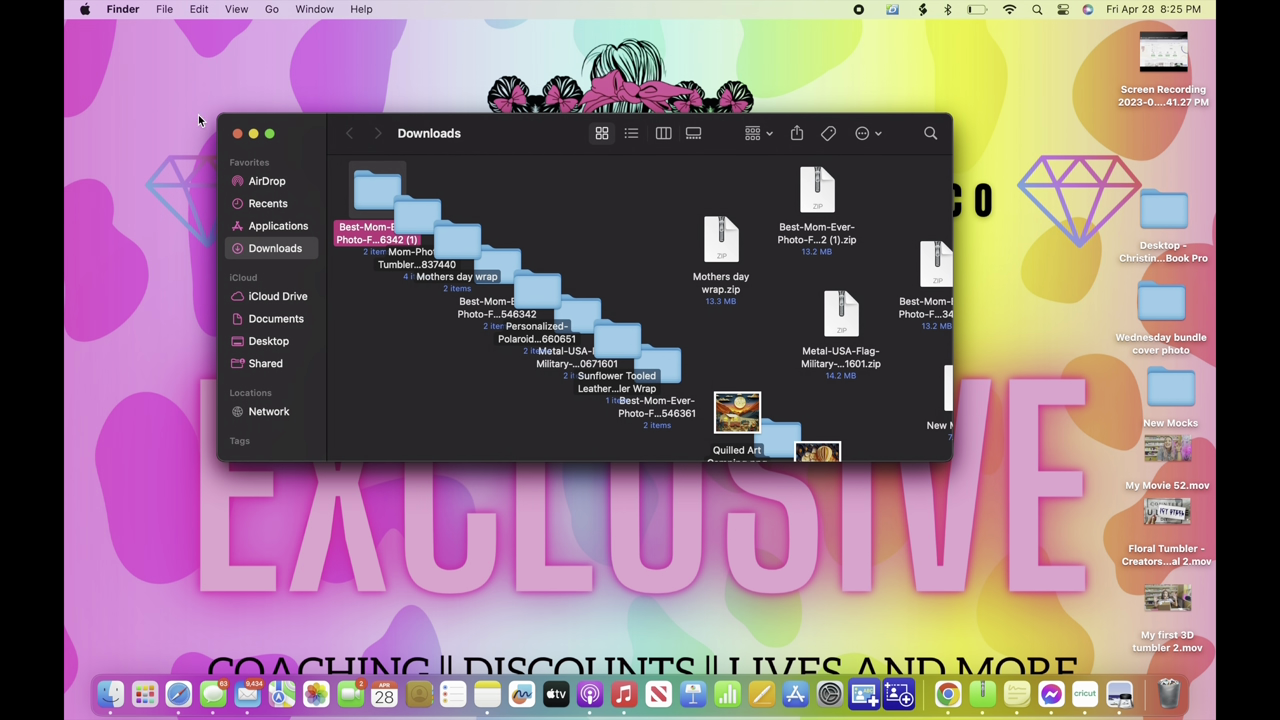
{"action": "double_click", "coordinate": [374, 189]}
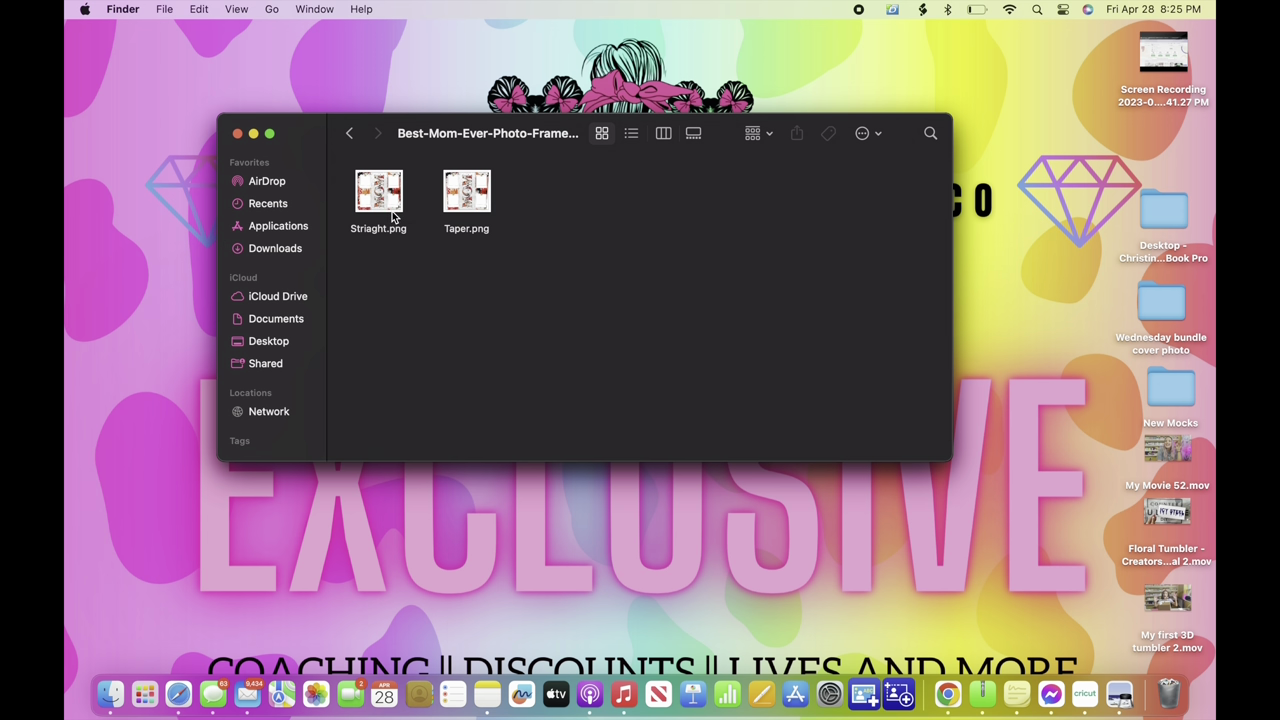
{"action": "double_click", "coordinate": [387, 206]}
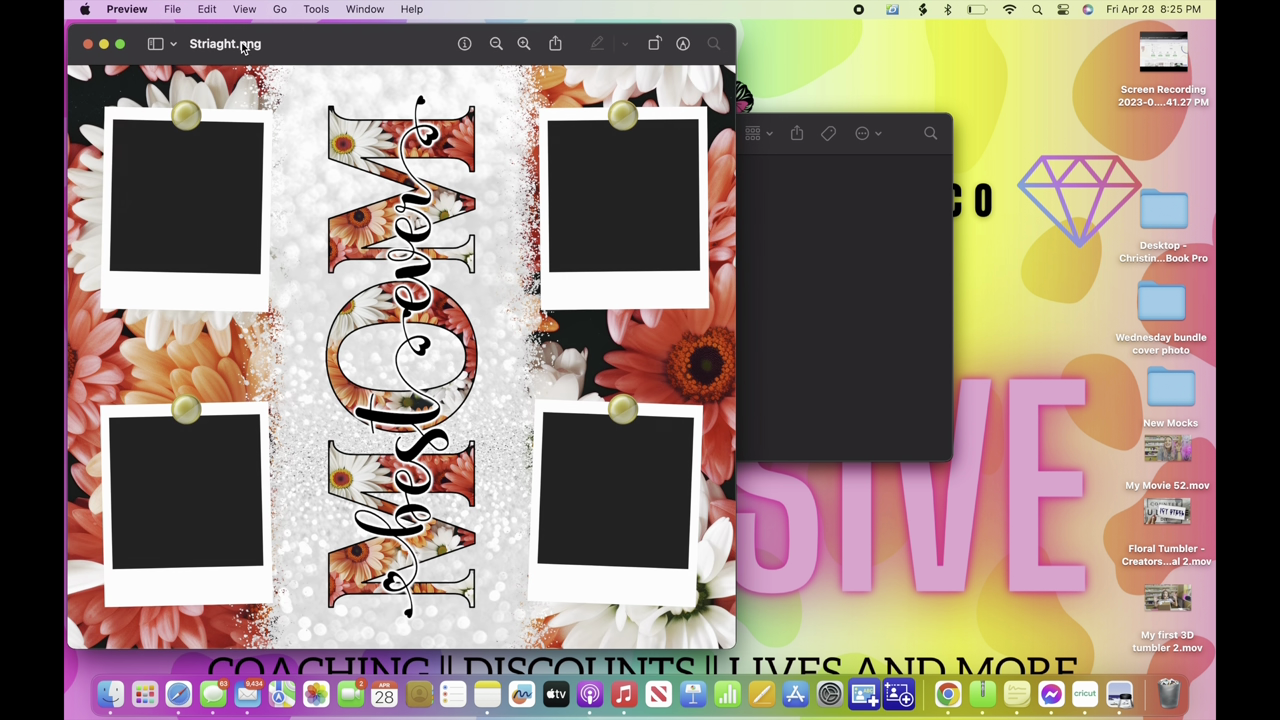
{"action": "left_click", "coordinate": [242, 46]}
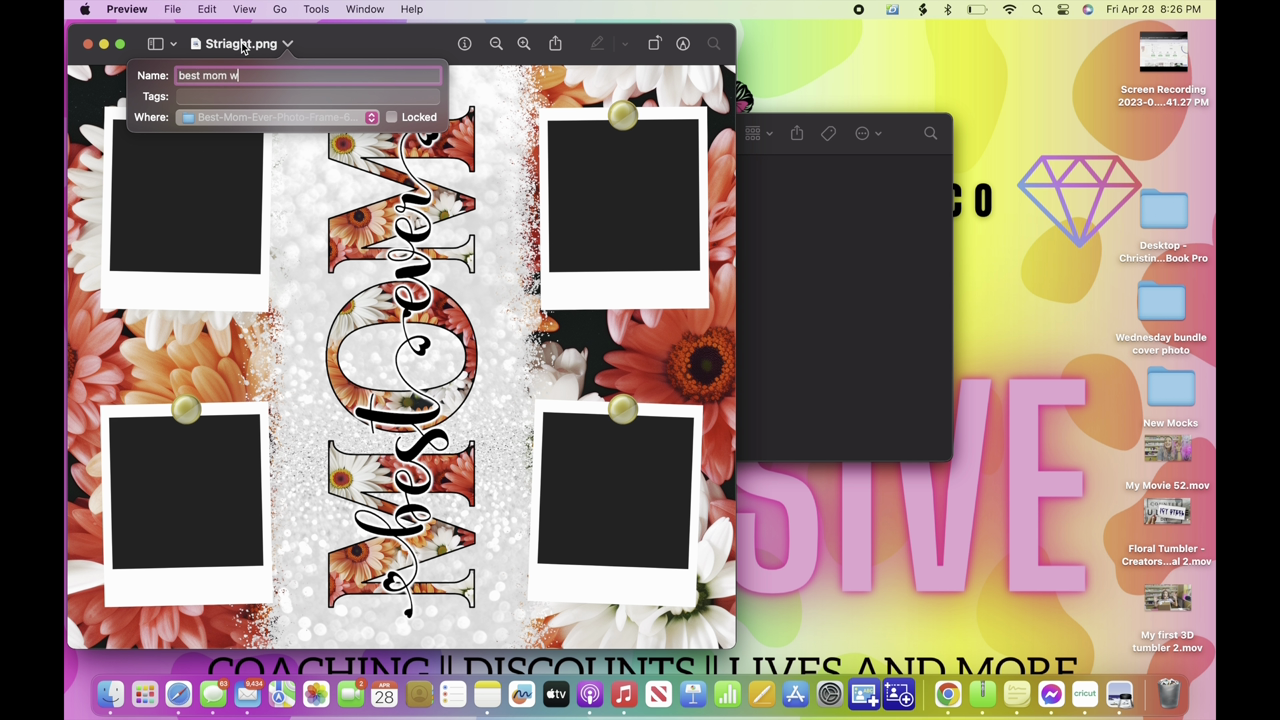
{"action": "type", "text": "best mom wrap"}
{"action": "key", "text": "Return"}
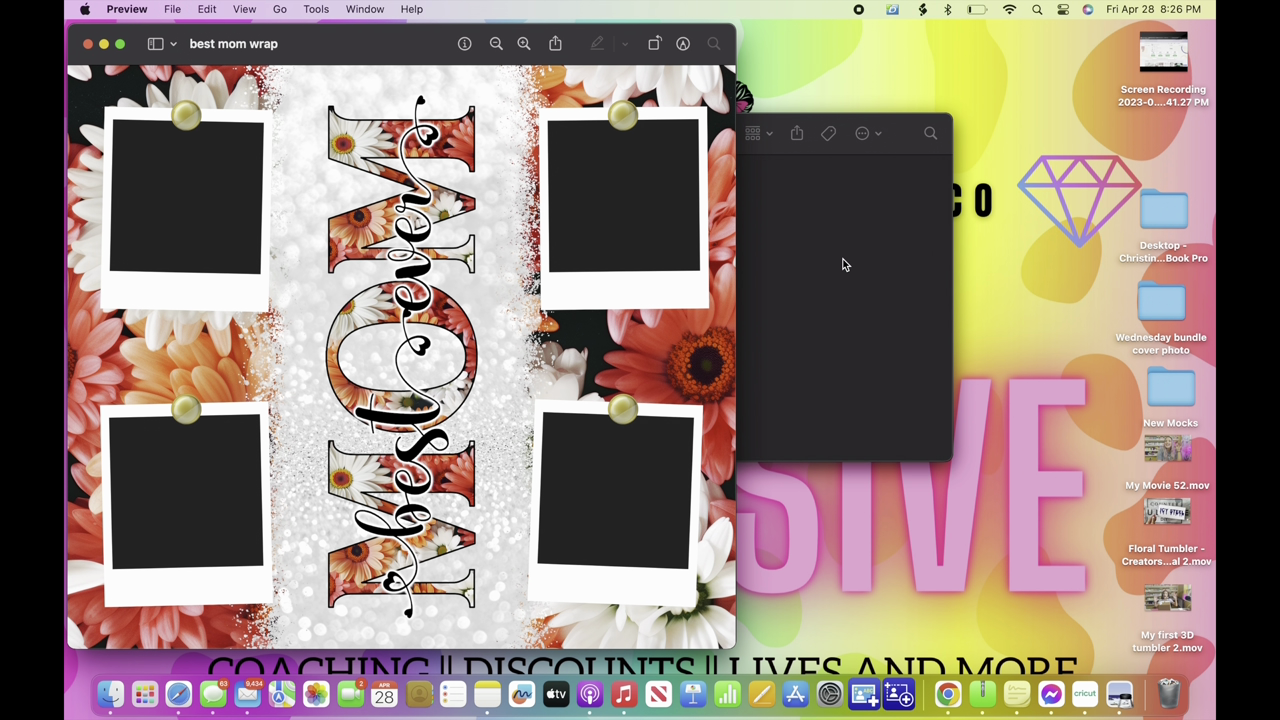
Switch to Canva in the browser and create a new custom-size design of 9.3 × 8.2 in
{"action": "left_click", "coordinate": [946, 692]}
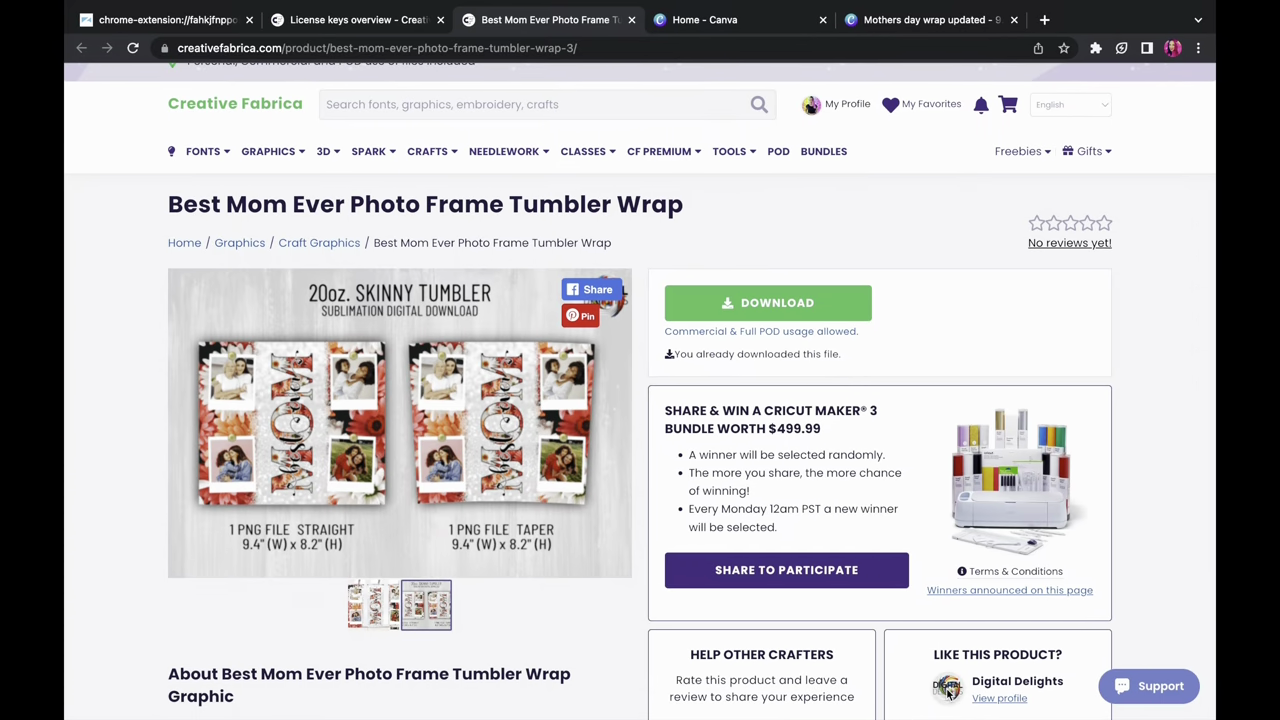
{"action": "left_click", "coordinate": [752, 30]}
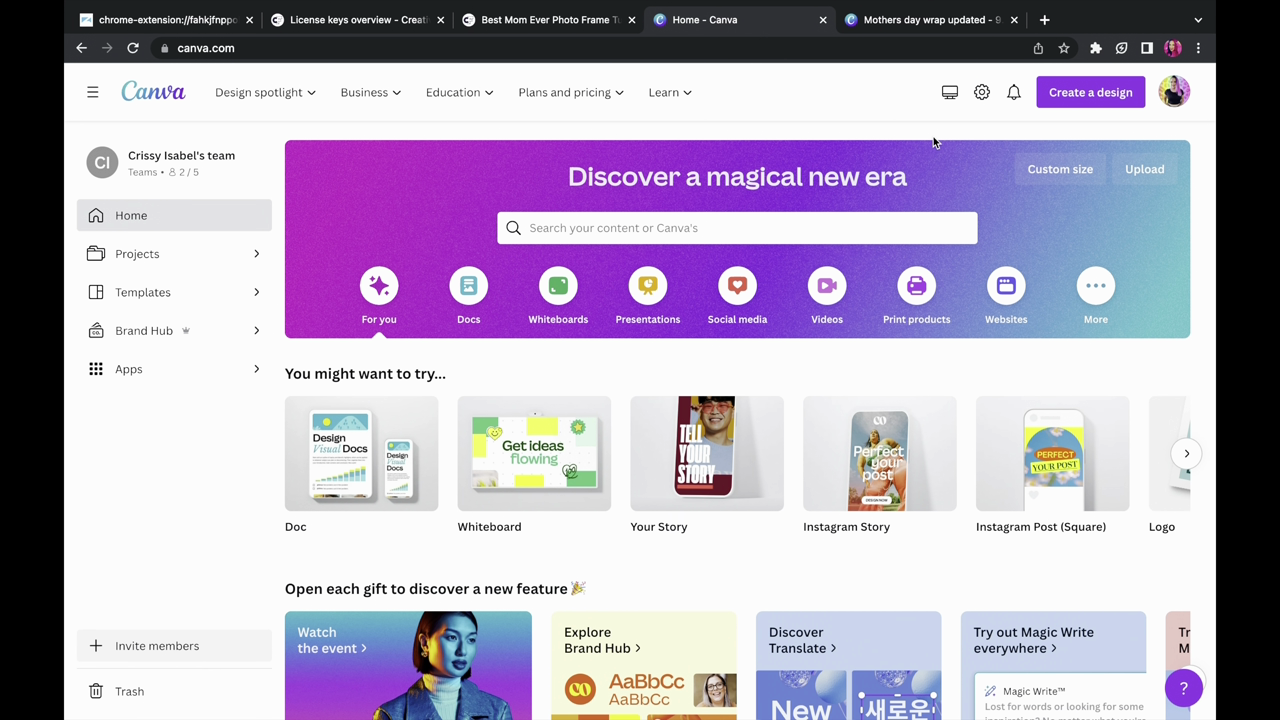
{"action": "left_click", "coordinate": [1069, 96]}
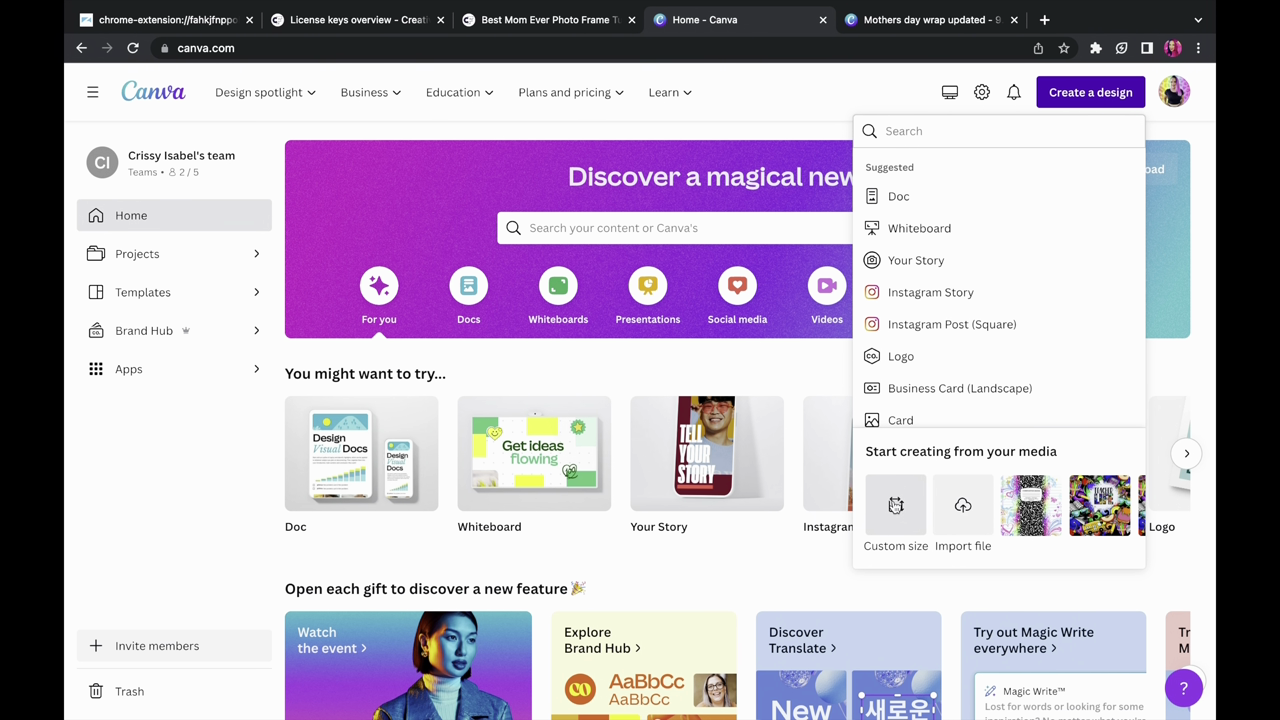
{"action": "left_click", "coordinate": [896, 505]}
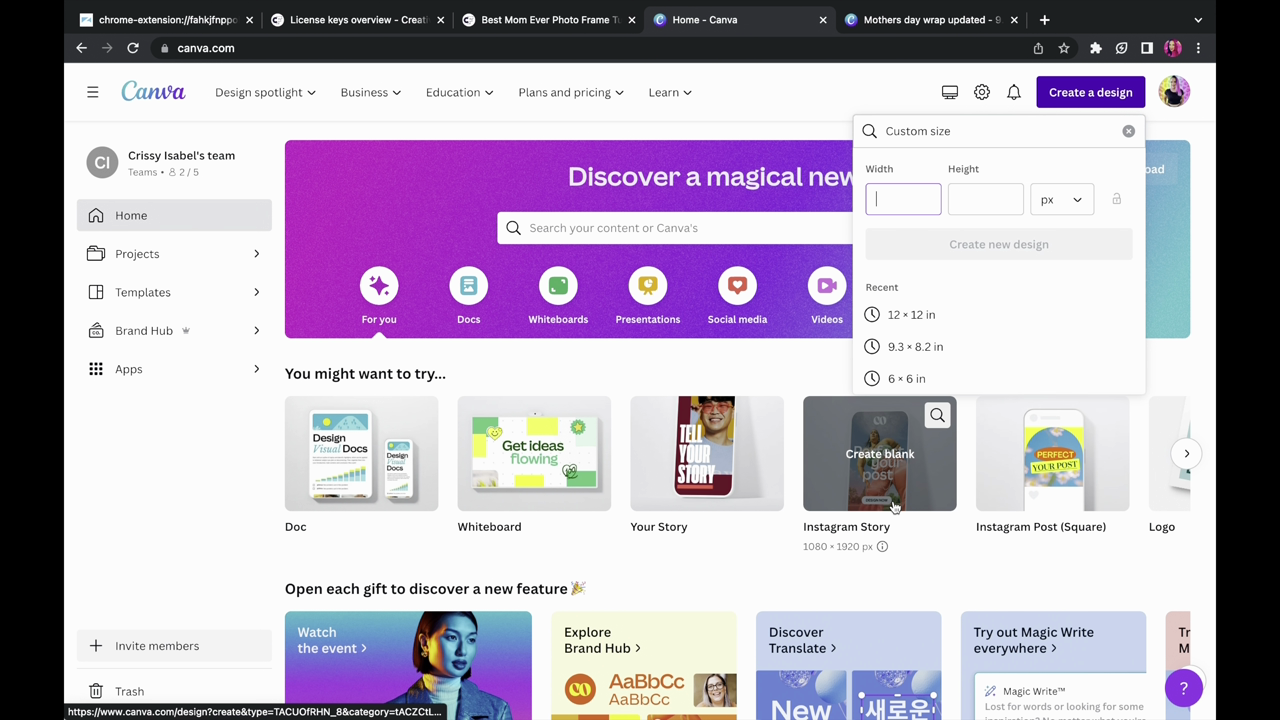
{"action": "left_click", "coordinate": [929, 348]}
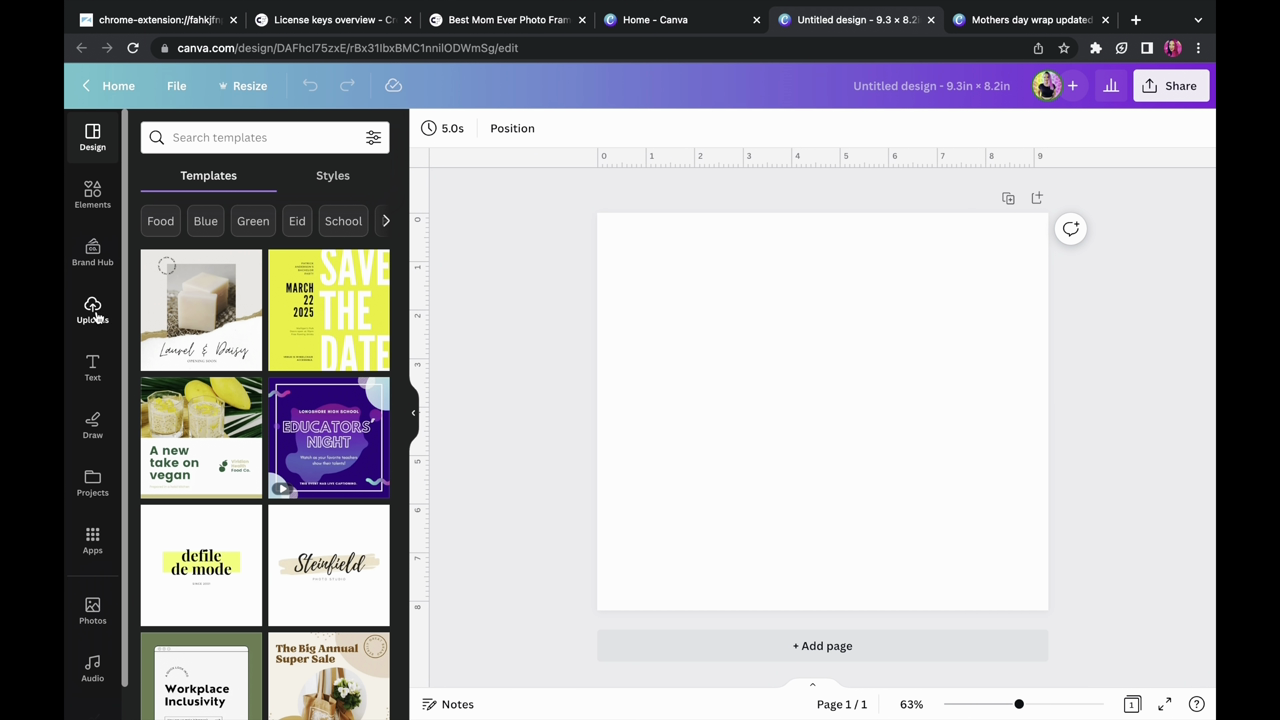
Place the uploaded Best Mom Ever wrap image on the blank page
{"action": "left_click", "coordinate": [92, 310]}
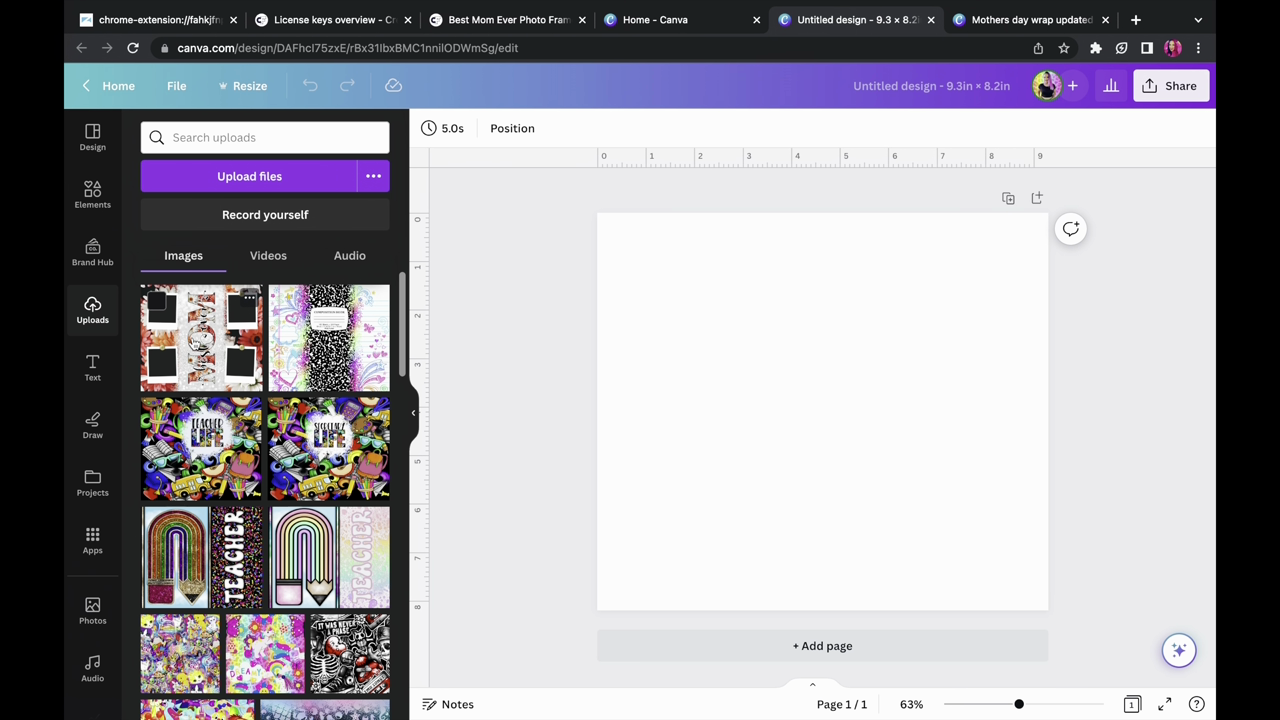
{"action": "left_click", "coordinate": [181, 338]}
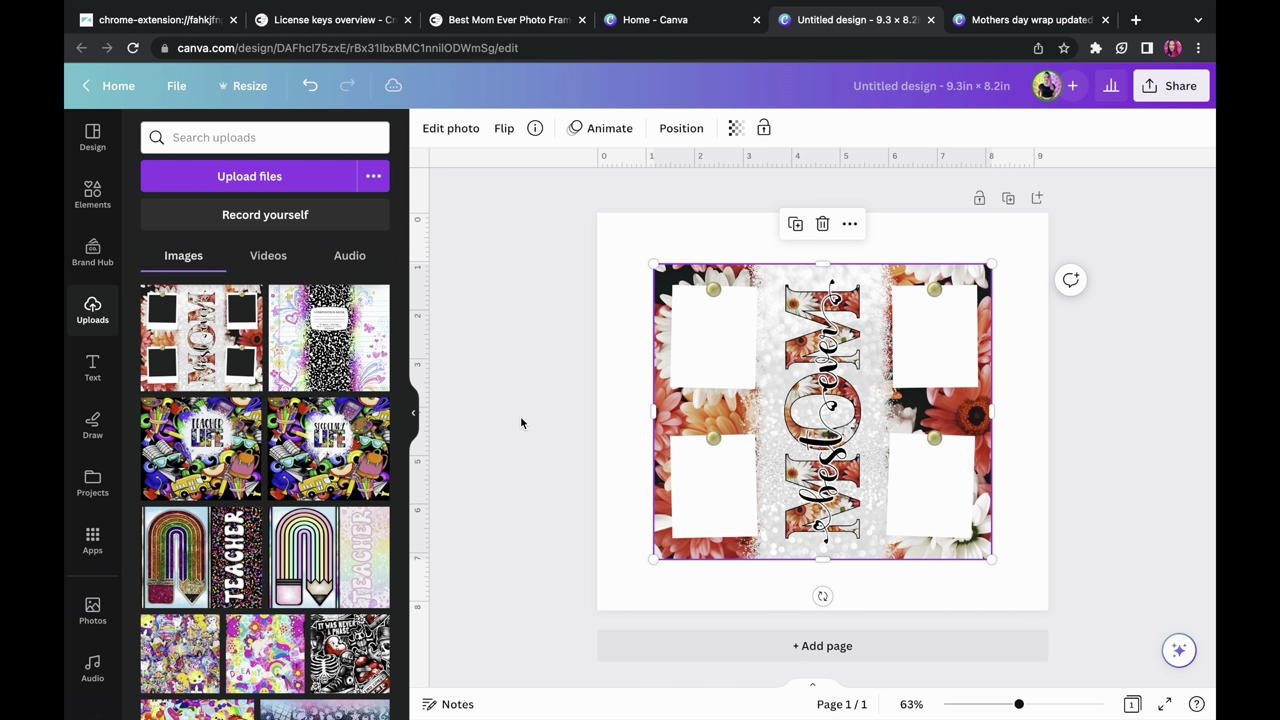
Add the four uploaded mother-and-child photos to the page, then hide the uploads list
{"action": "scroll", "coordinate": [330, 550], "scroll_direction": "down", "scroll_amount": 5}
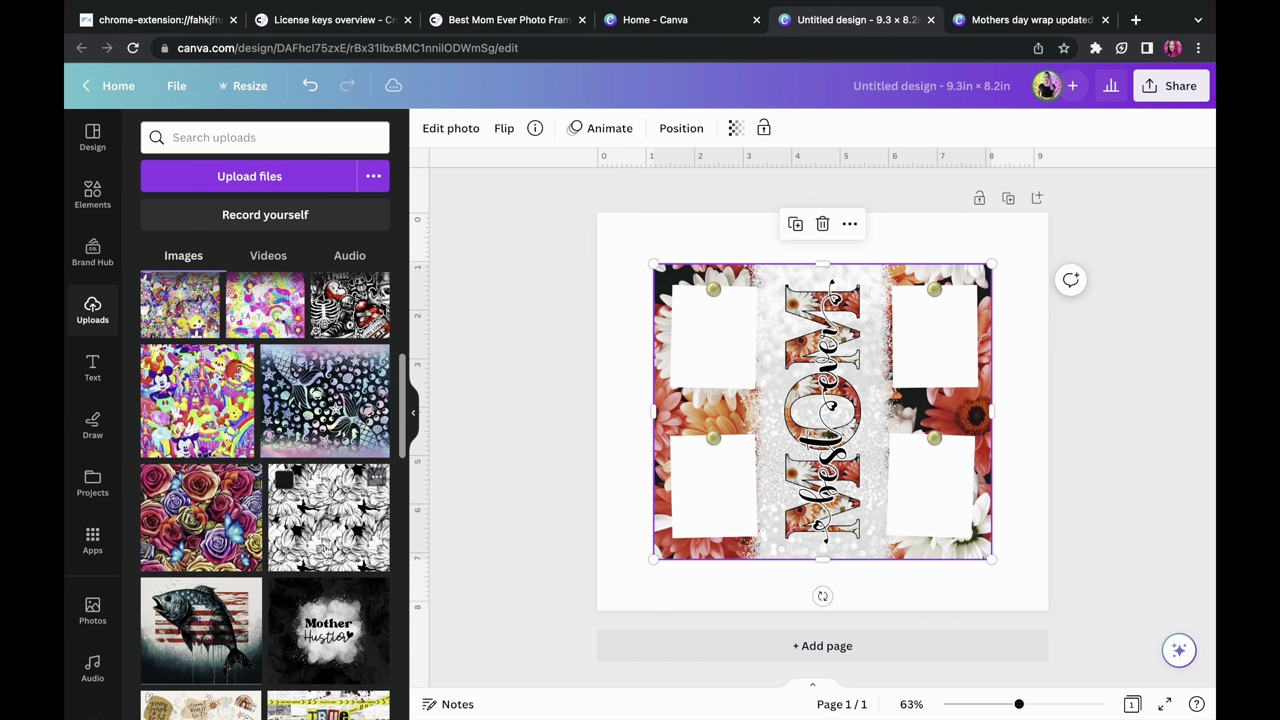
{"action": "scroll", "coordinate": [325, 550], "scroll_direction": "down", "scroll_amount": 8}
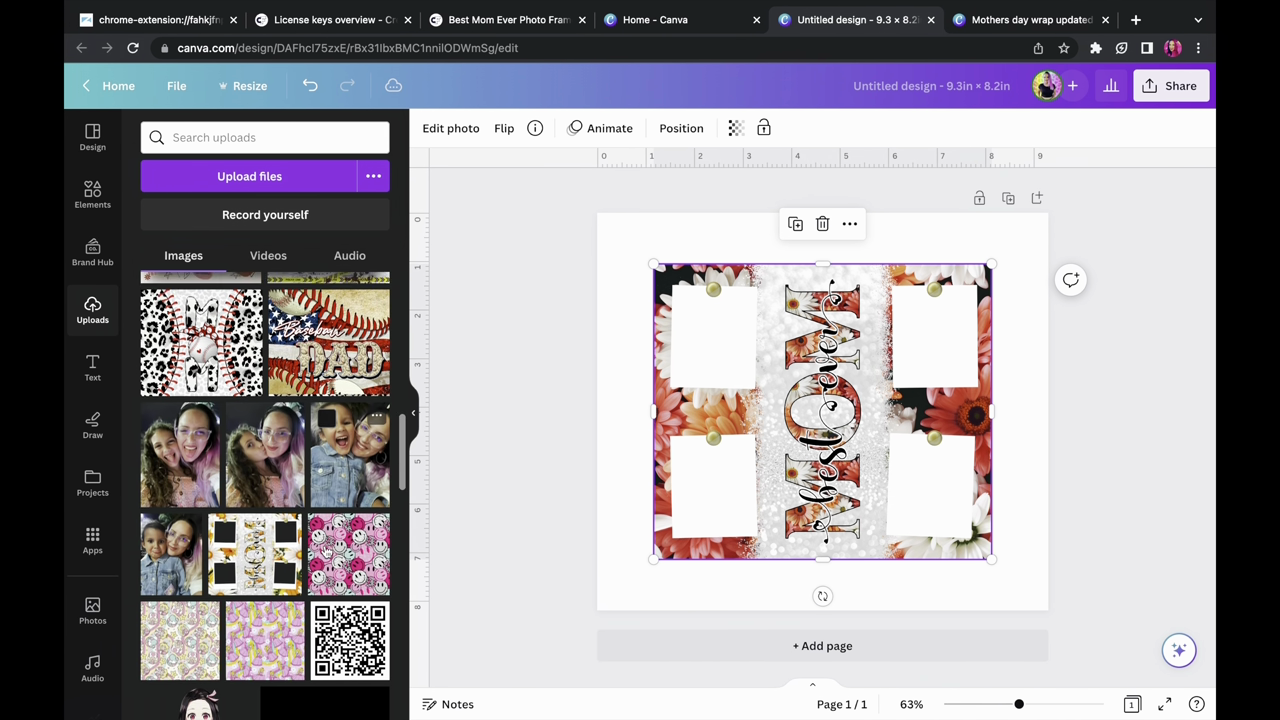
{"action": "left_click", "coordinate": [178, 520]}
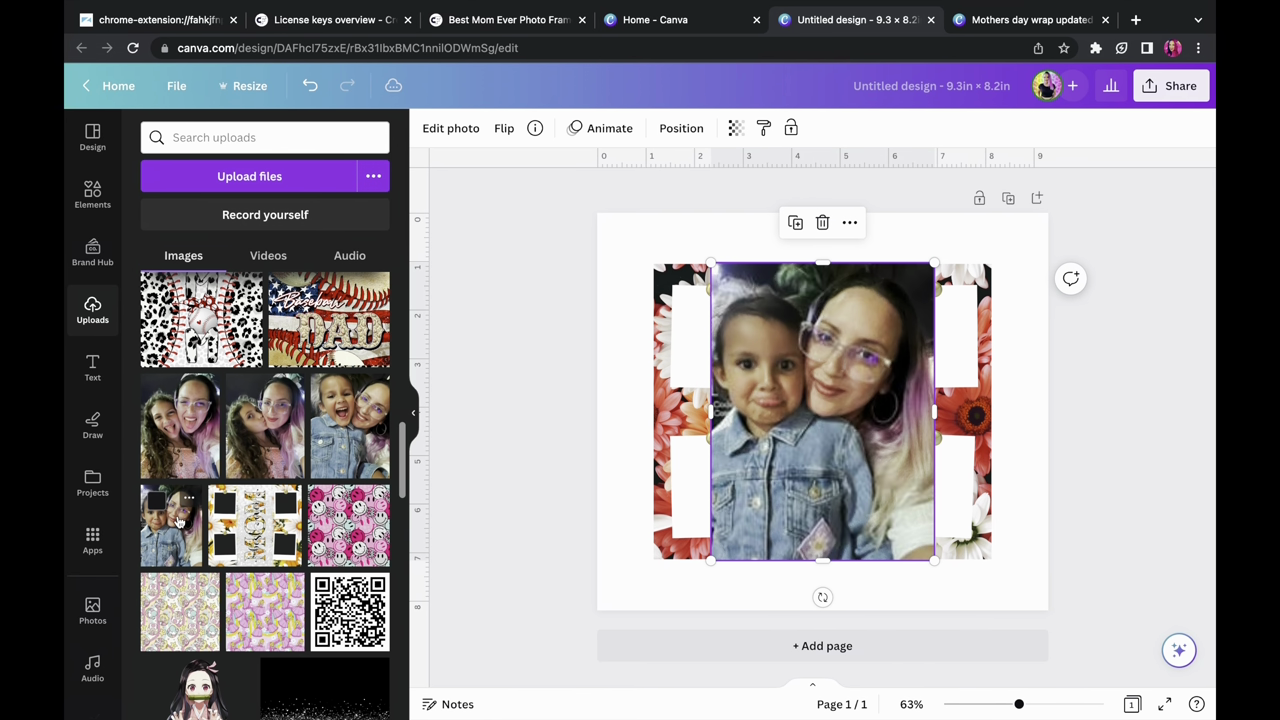
{"action": "left_click", "coordinate": [157, 390]}
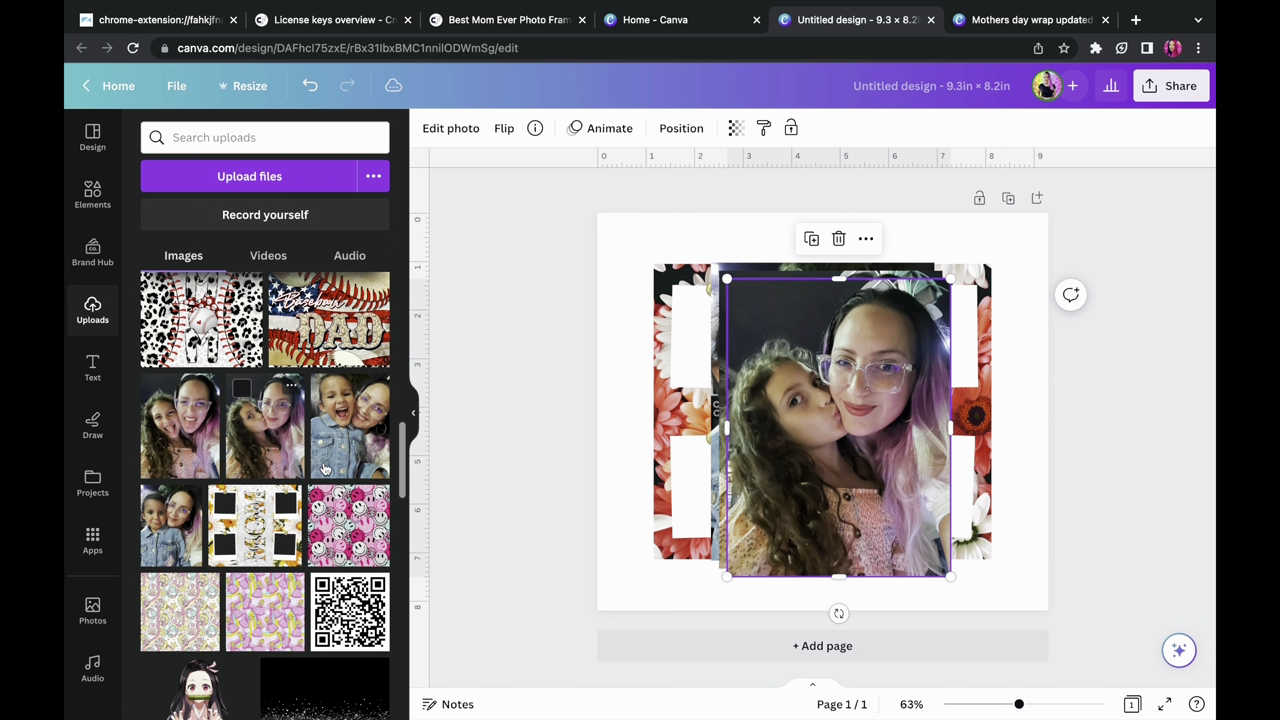
{"action": "left_click", "coordinate": [337, 468]}
{"action": "left_click", "coordinate": [413, 412]}
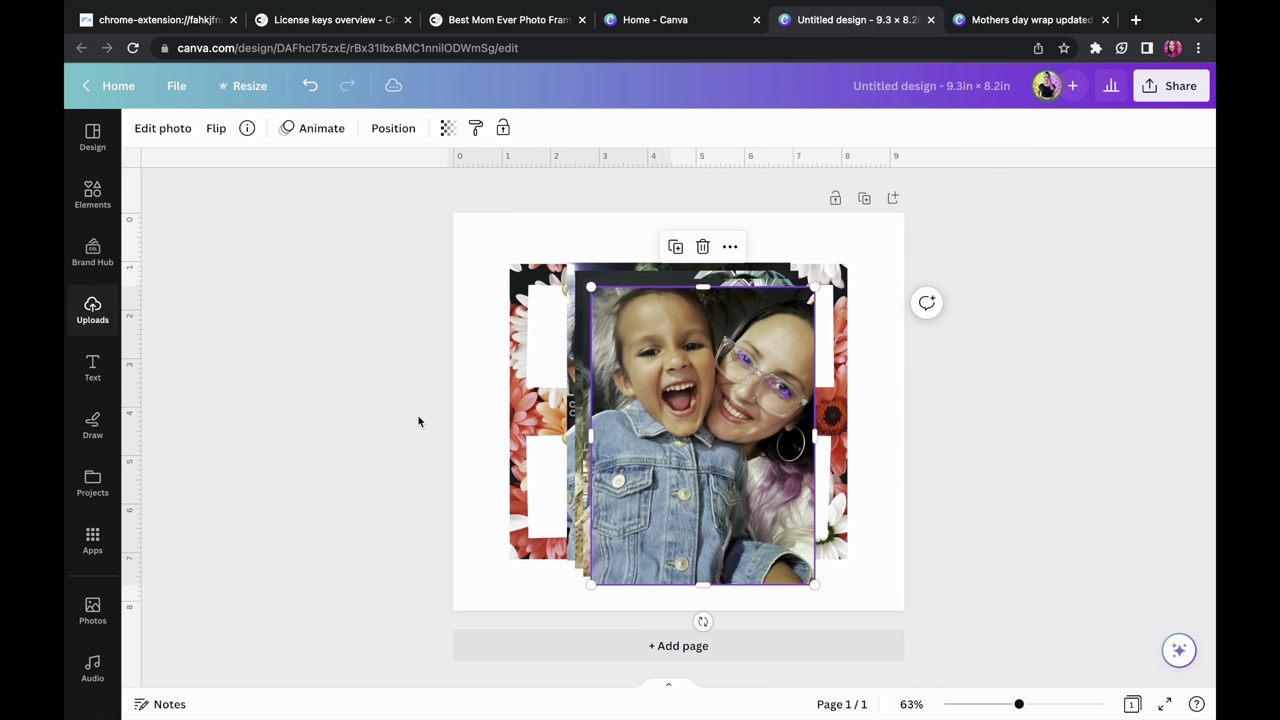
Move the photos covering the wrap aside to the page's lower-right corner, leaving the pouting boy's photo in place
{"action": "left_click_drag", "start_coordinate": [605, 400], "coordinate": [792, 619]}
{"action": "left_click", "coordinate": [659, 428]}
{"action": "left_click_drag", "start_coordinate": [659, 428], "coordinate": [806, 625]}
Fit the pouting boy's photo over the upper-left polaroid frame at about 1.88 × 2.23 in and send it to the back
{"action": "left_click", "coordinate": [701, 456]}
{"action": "left_click_drag", "start_coordinate": [701, 456], "coordinate": [670, 446]}
{"action": "left_click_drag", "start_coordinate": [760, 551], "coordinate": [631, 358]}
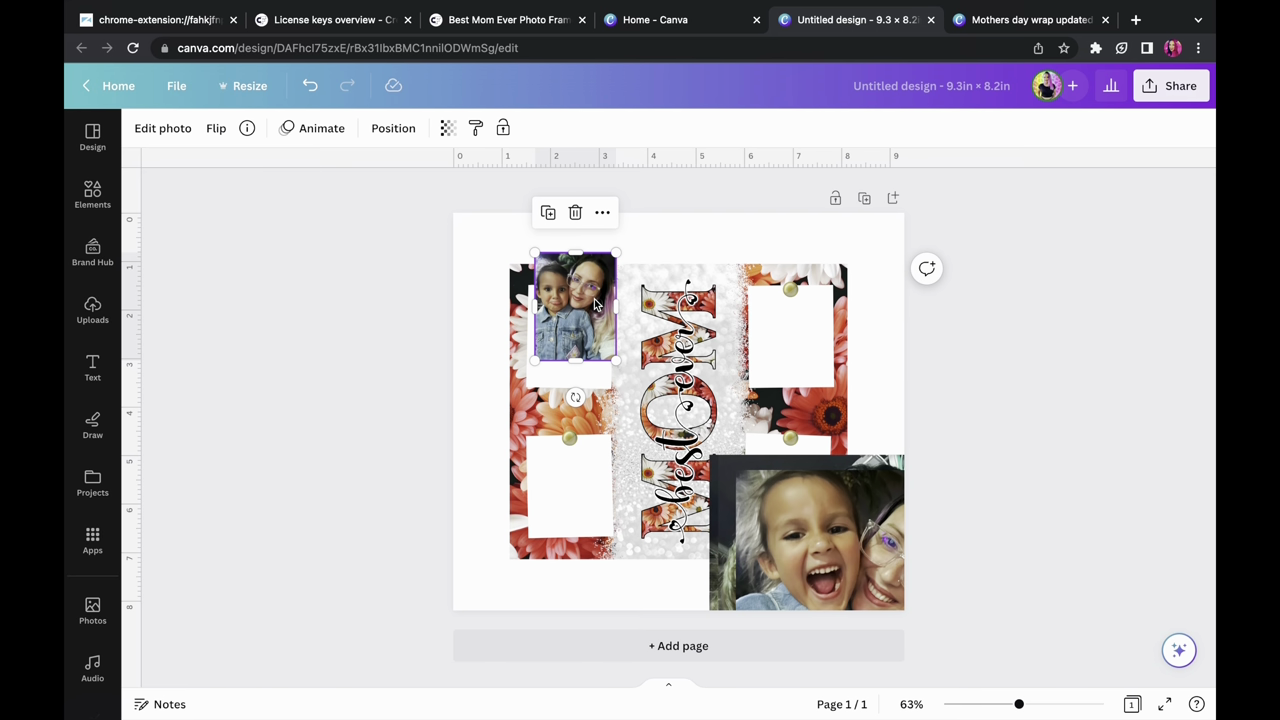
{"action": "left_click_drag", "start_coordinate": [600, 311], "coordinate": [572, 318]}
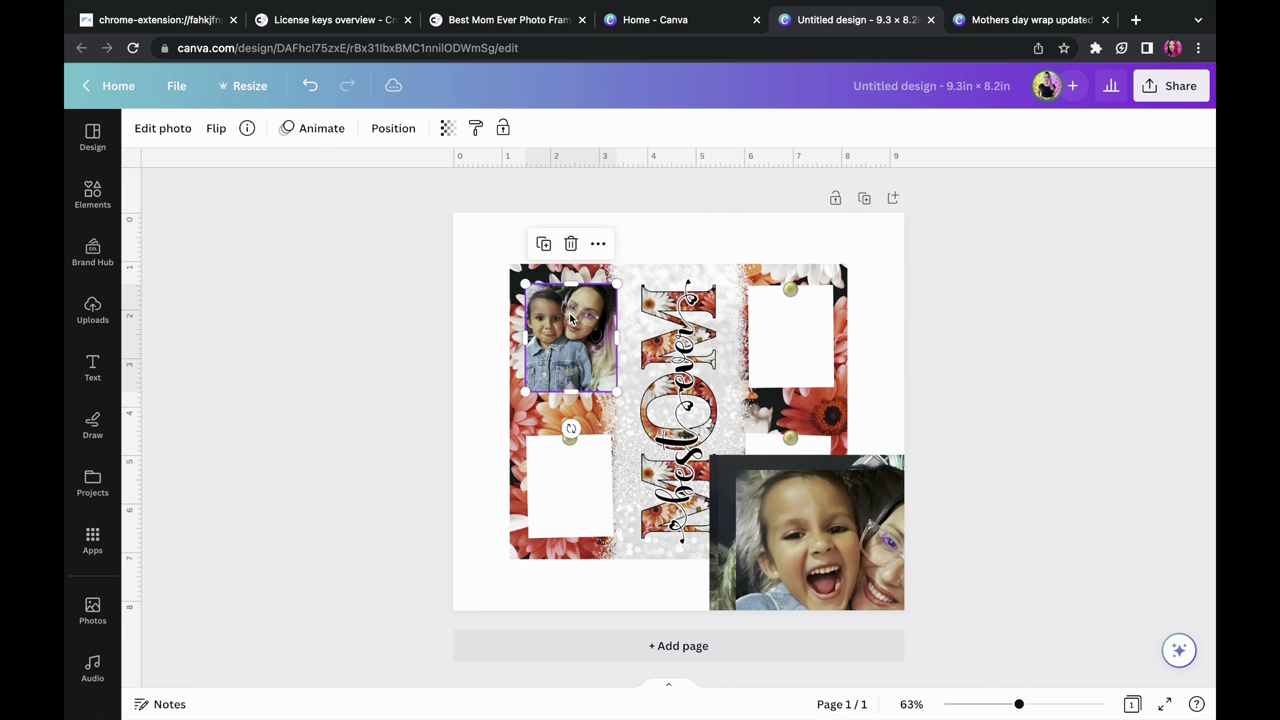
{"action": "left_click", "coordinate": [395, 129]}
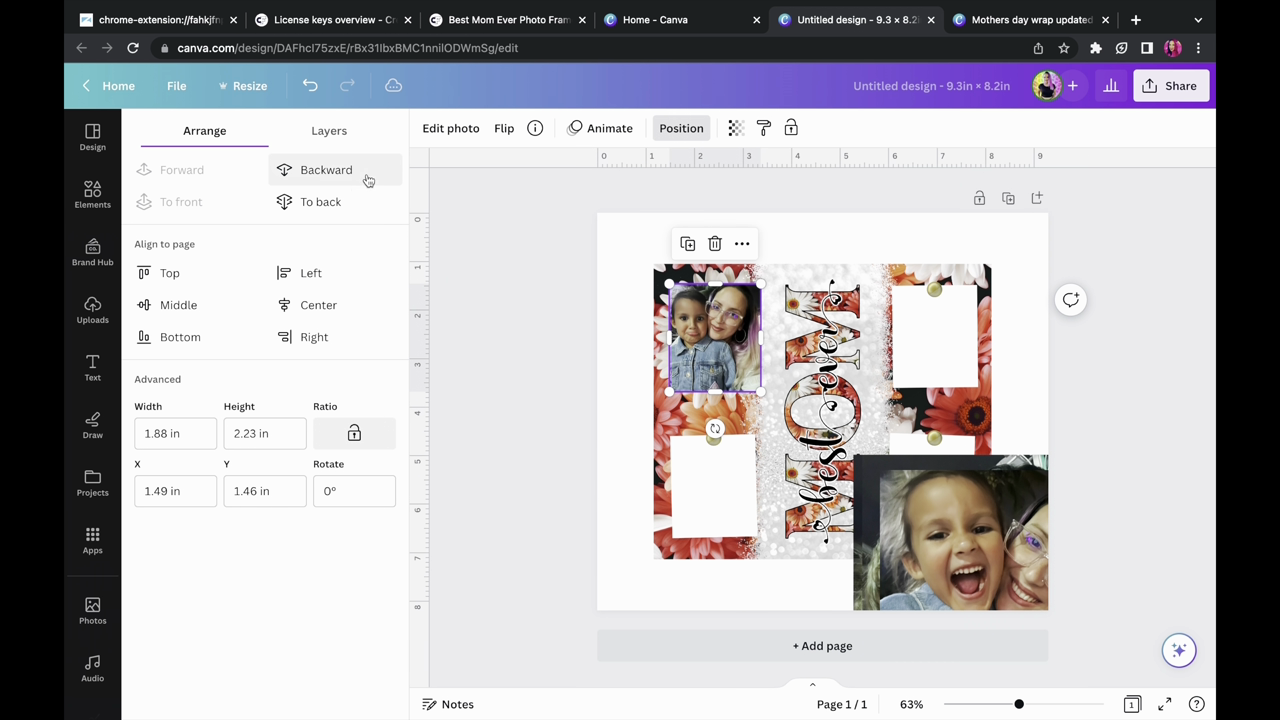
{"action": "left_click", "coordinate": [341, 204]}
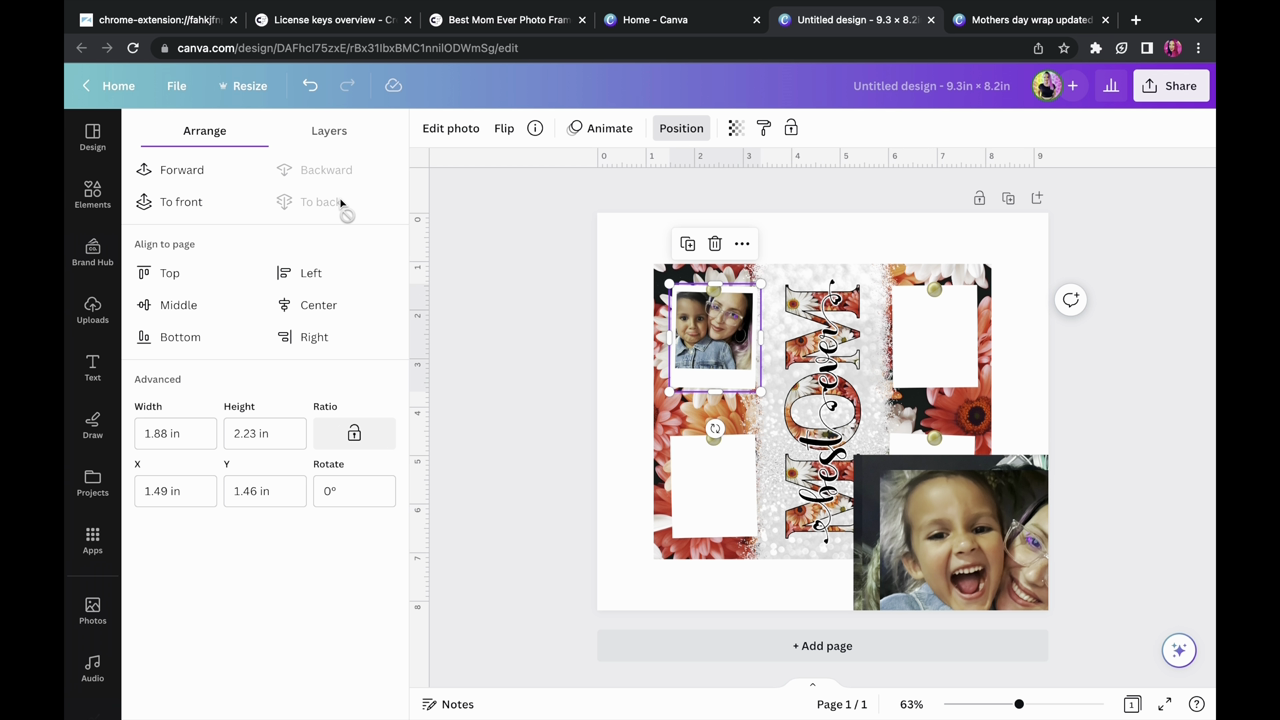
Shift the laughing boy's photo and shrink it to about 2.68 × 3.57 in near the lower middle of the page
{"action": "left_click", "coordinate": [963, 552]}
{"action": "left_click_drag", "start_coordinate": [963, 552], "coordinate": [901, 470]}
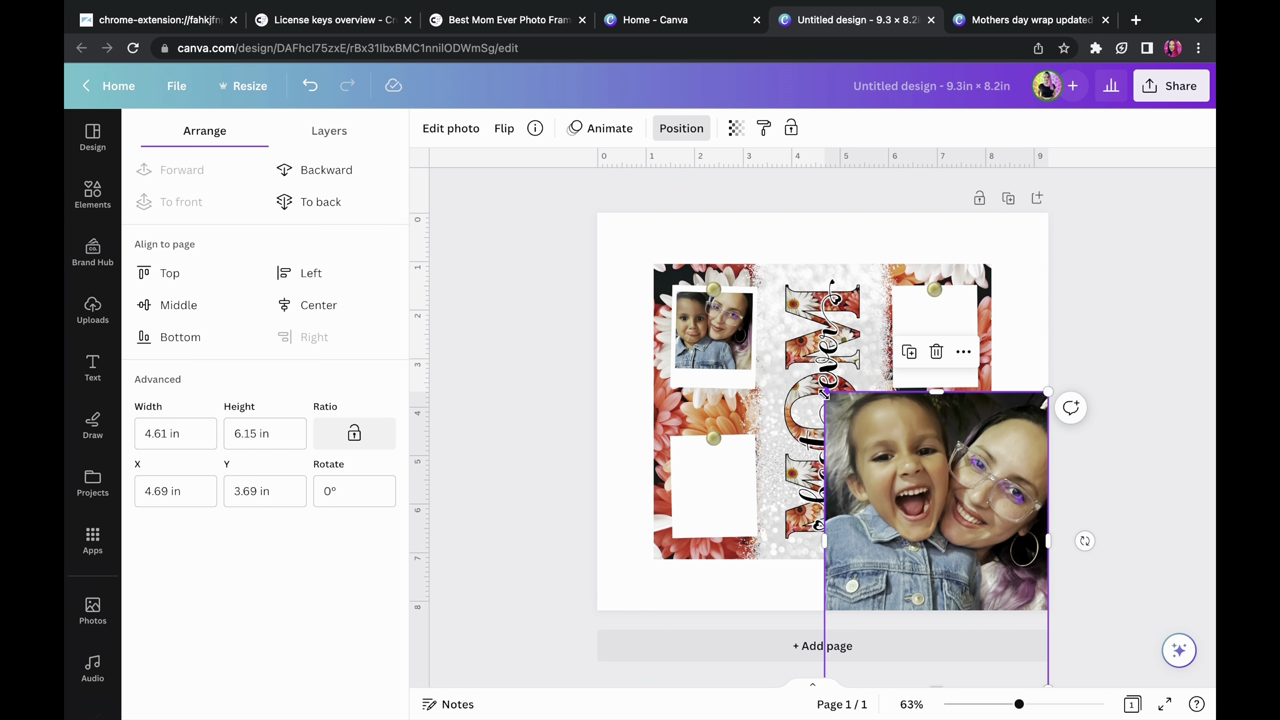
{"action": "left_click_drag", "start_coordinate": [824, 393], "coordinate": [751, 504]}
Fit the cheek-kiss photo over the upper-right polaroid frame at about 1.88 × 2.23 in and send it behind the wrap
{"action": "left_click_drag", "start_coordinate": [944, 549], "coordinate": [923, 346]}
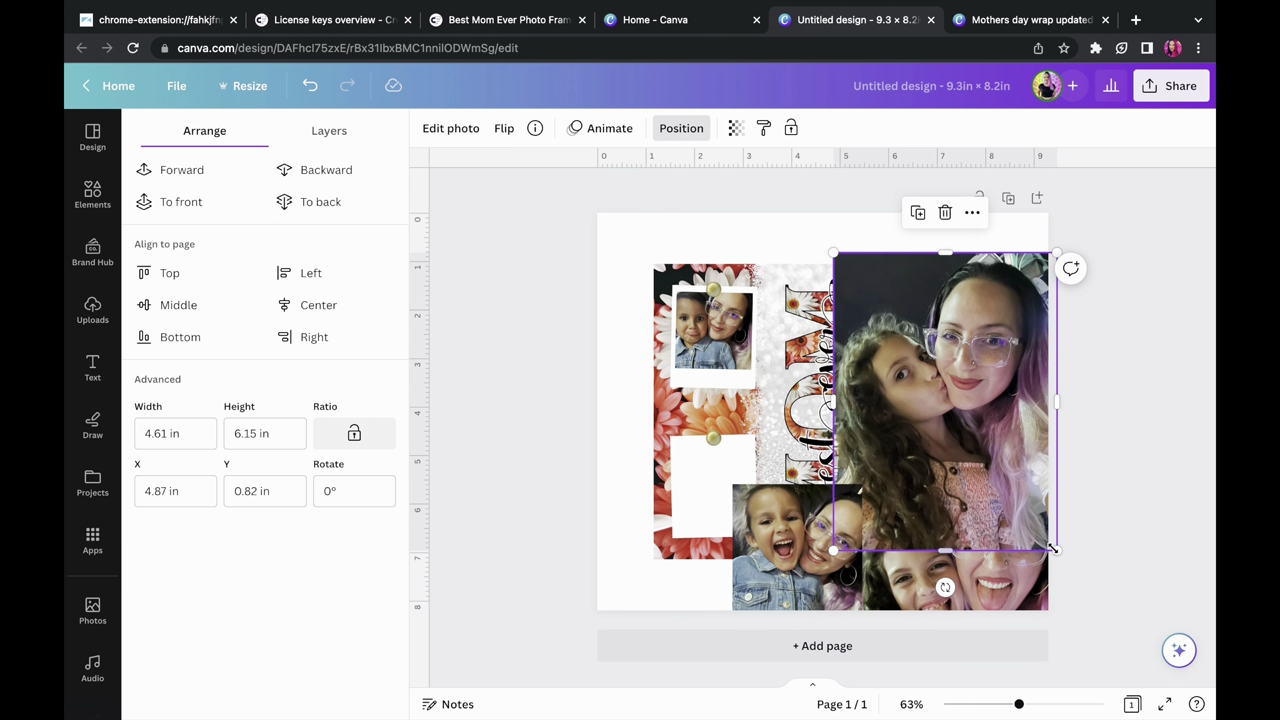
{"action": "left_click_drag", "start_coordinate": [1064, 558], "coordinate": [938, 392]}
{"action": "left_click_drag", "start_coordinate": [884, 341], "coordinate": [930, 372]}
{"action": "left_click_drag", "start_coordinate": [984, 423], "coordinate": [889, 337]}
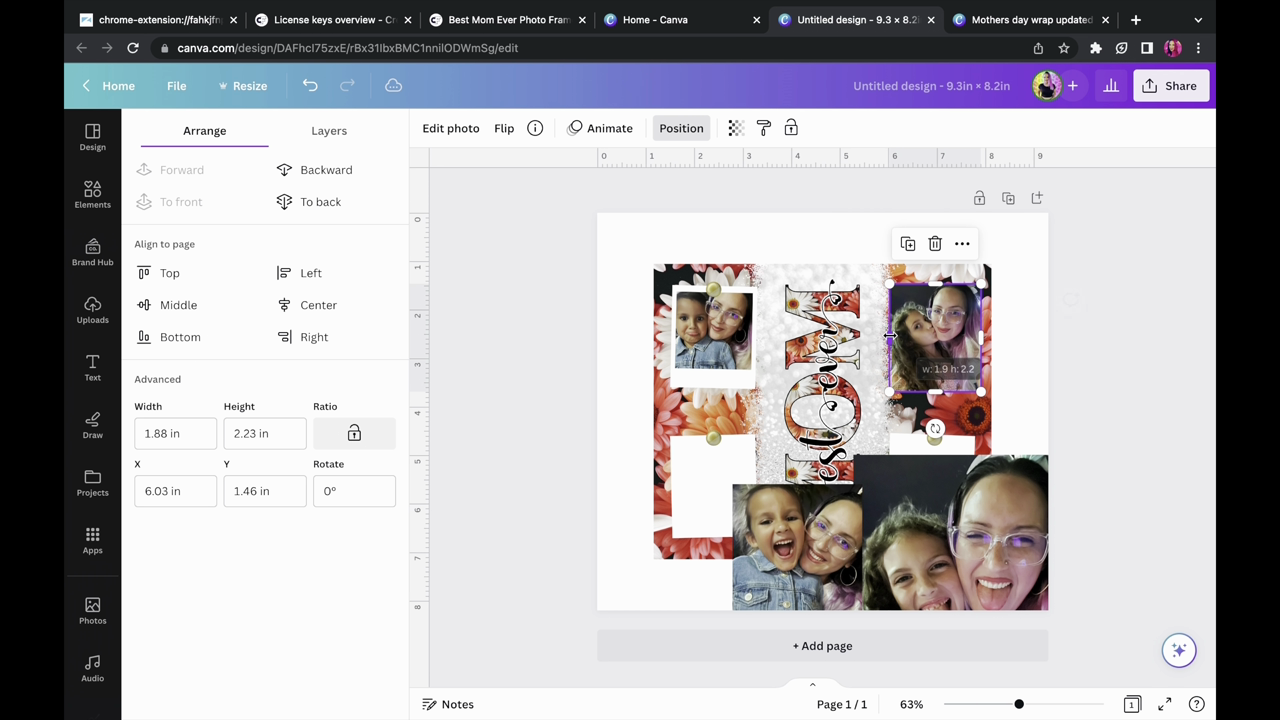
{"action": "left_click", "coordinate": [333, 181]}
Shrink the remaining girl's photo toward the page's lower-left corner, and fit the laughing boy's photo into the lower-right frame behind the wrap
{"action": "left_click_drag", "start_coordinate": [1040, 476], "coordinate": [700, 534]}
{"action": "left_click_drag", "start_coordinate": [780, 551], "coordinate": [918, 497]}
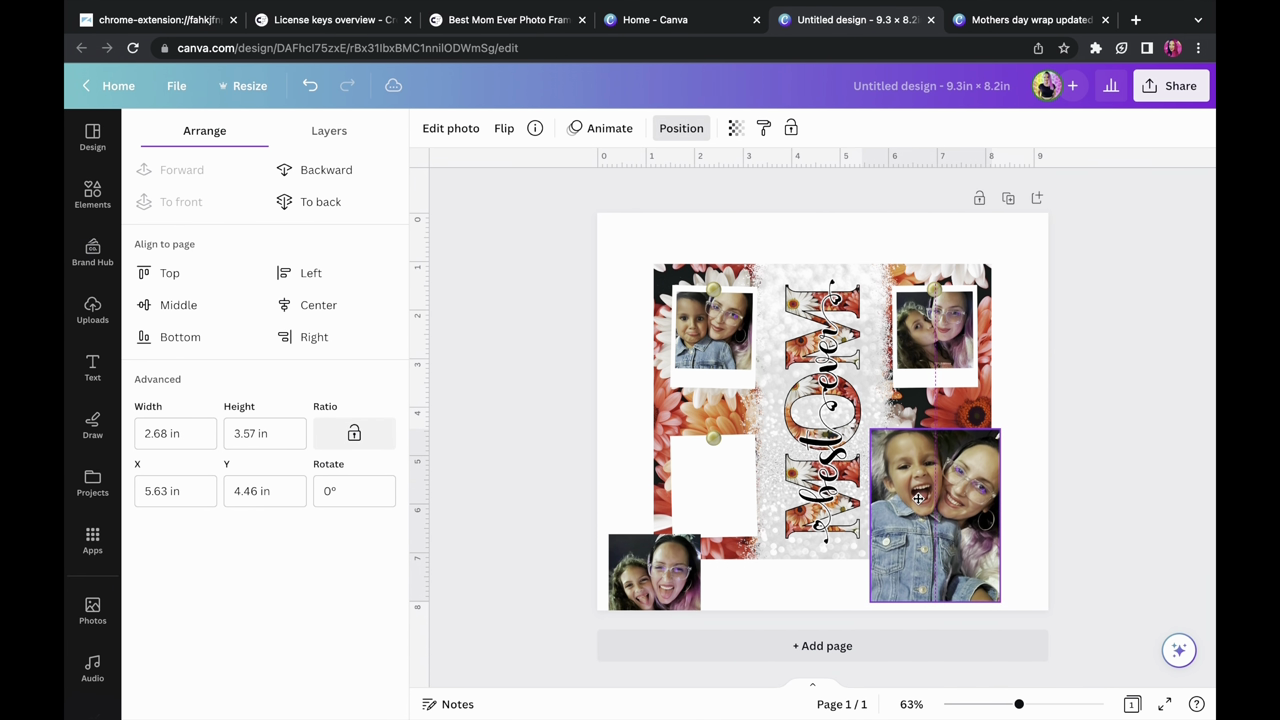
{"action": "left_click_drag", "start_coordinate": [870, 602], "coordinate": [923, 510]}
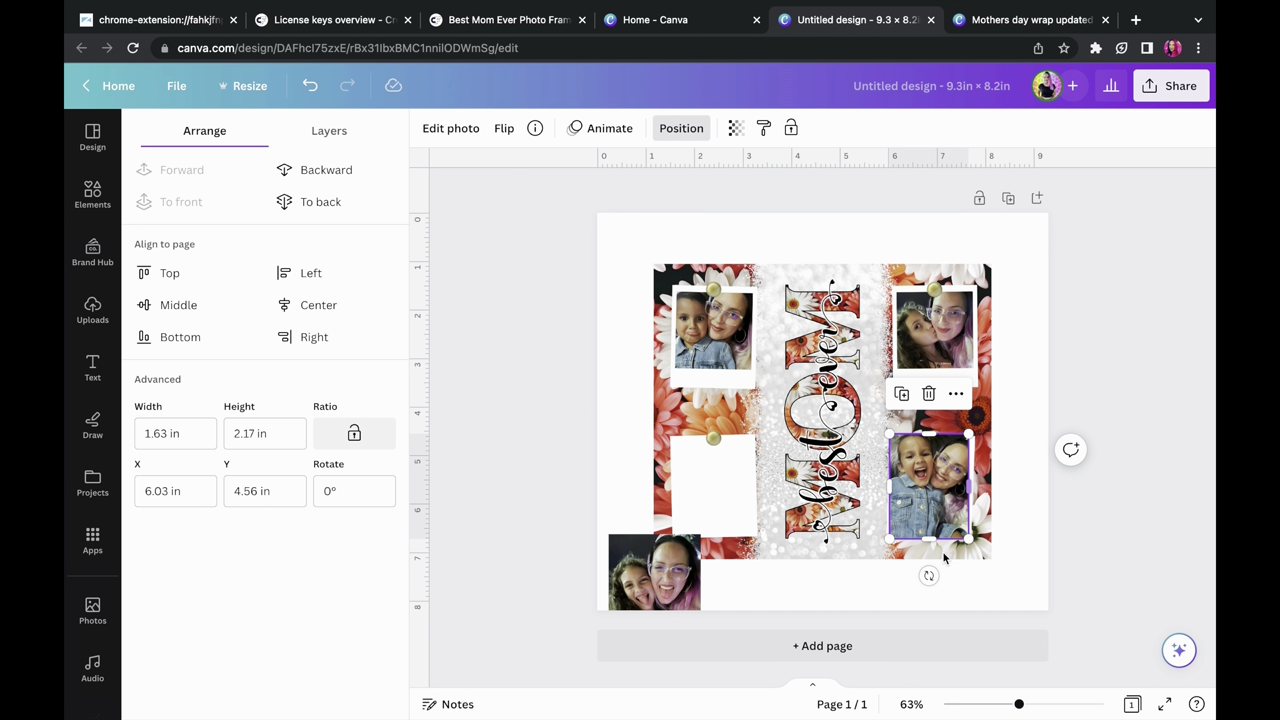
{"action": "left_click_drag", "start_coordinate": [929, 575], "coordinate": [933, 575]}
{"action": "left_click_drag", "start_coordinate": [973, 488], "coordinate": [985, 490]}
{"action": "left_click", "coordinate": [321, 203]}
{"action": "double_click", "coordinate": [927, 480]}
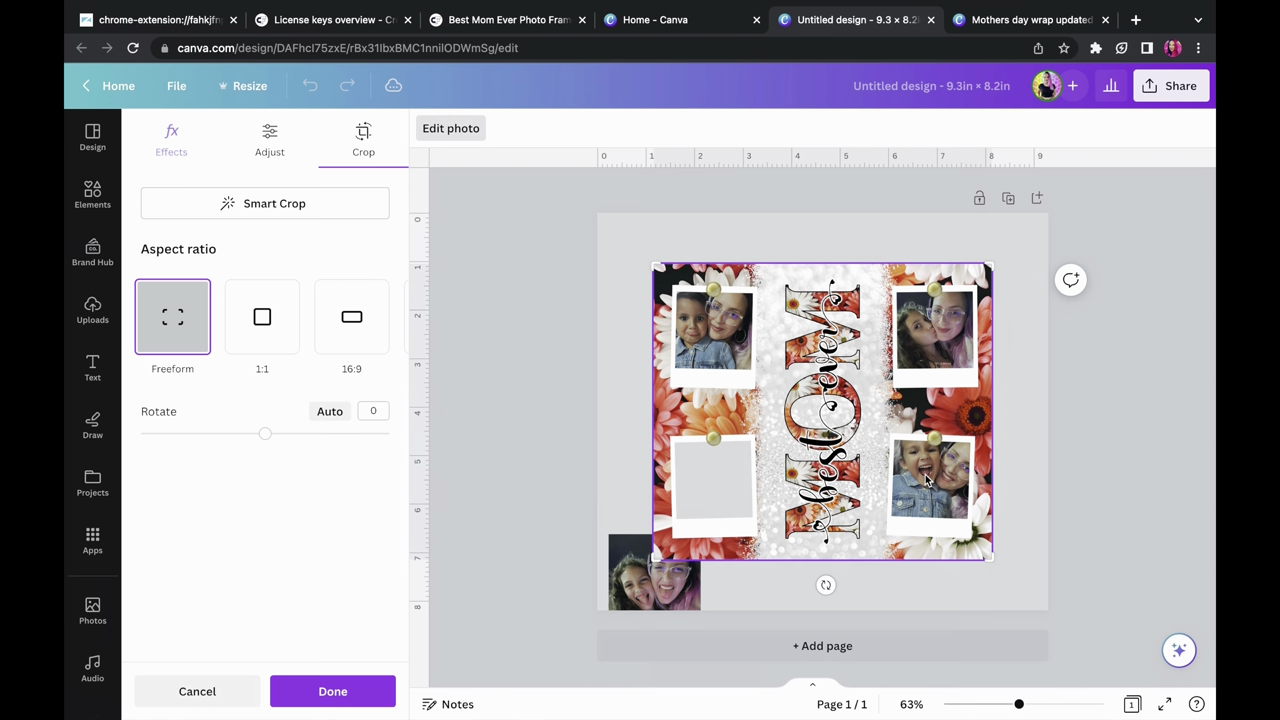
{"action": "left_click", "coordinate": [1149, 546]}
Fit the remaining girl's photo over the lower-left polaroid frame with a slight tilt and send it behind the wrap
{"action": "left_click_drag", "start_coordinate": [520, 590], "coordinate": [602, 540]}
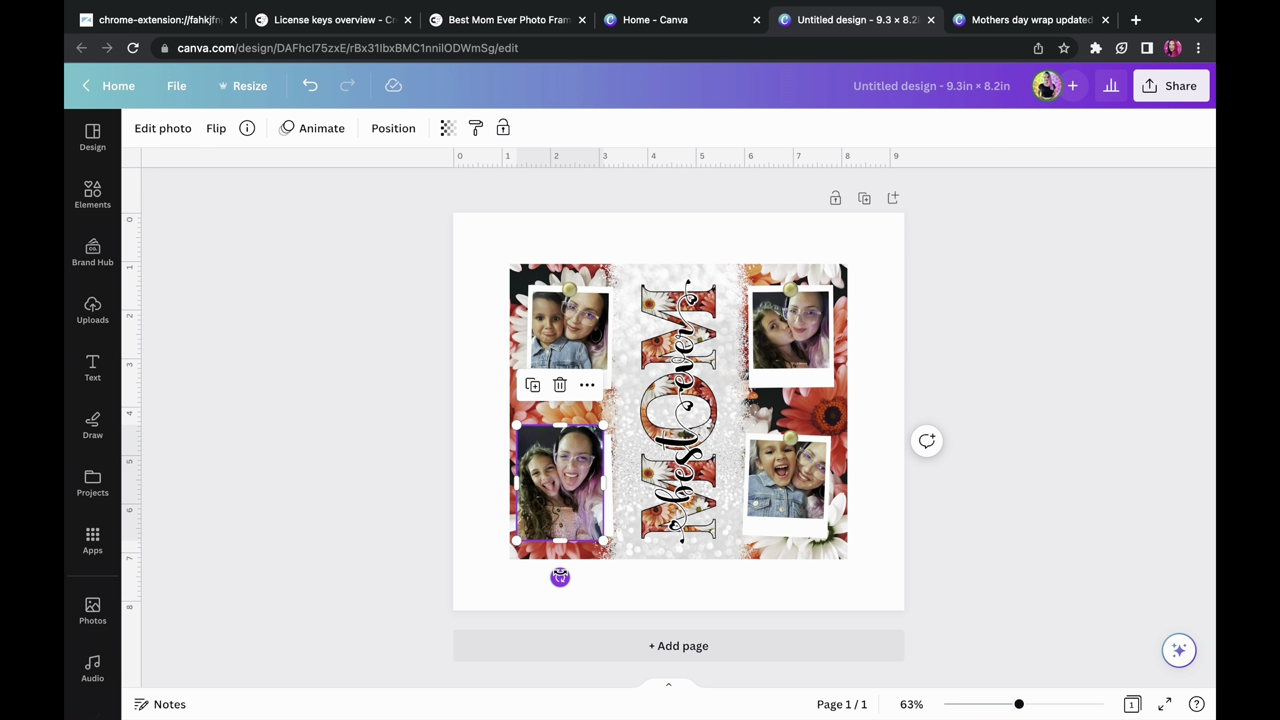
{"action": "left_click_drag", "start_coordinate": [560, 577], "coordinate": [562, 574]}
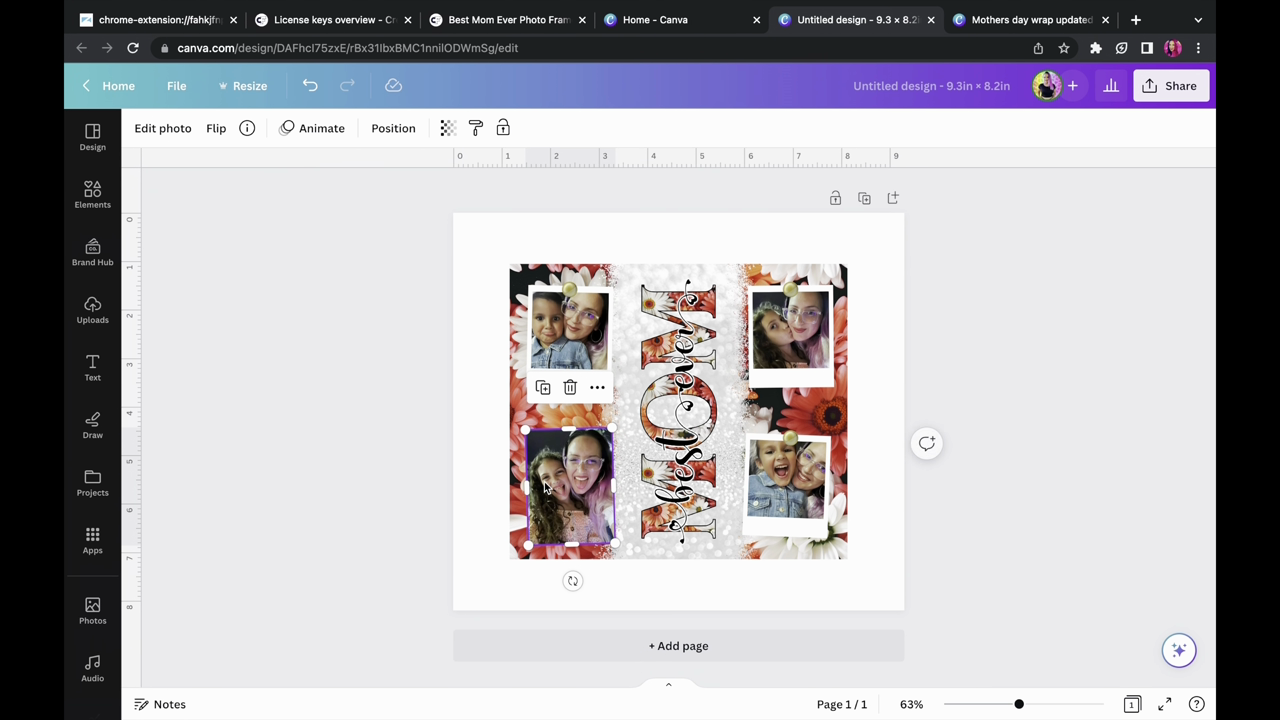
{"action": "left_click", "coordinate": [393, 128]}
{"action": "left_click", "coordinate": [306, 218]}
{"action": "left_click", "coordinate": [681, 128]}
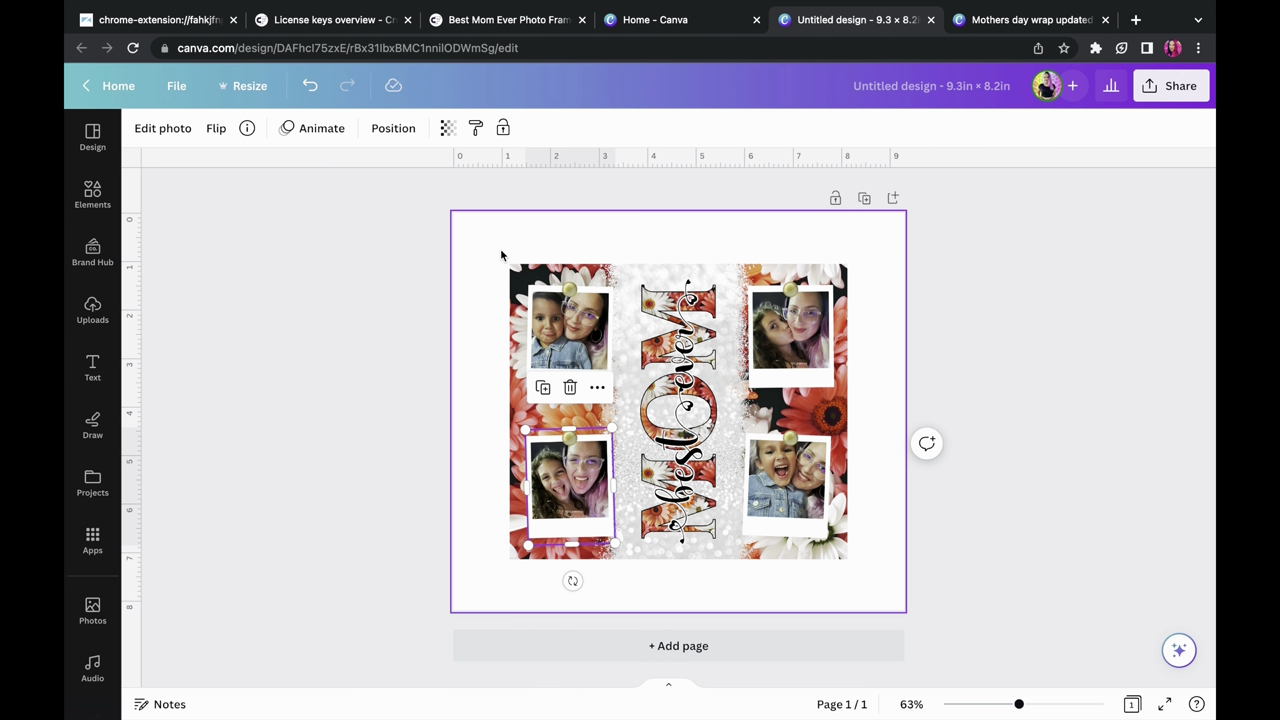
Select the wrap together with its four photos and enlarge them as one to fill the whole 9.3 × 8.2 in page
{"action": "left_click_drag", "start_coordinate": [430, 257], "coordinate": [904, 607]}
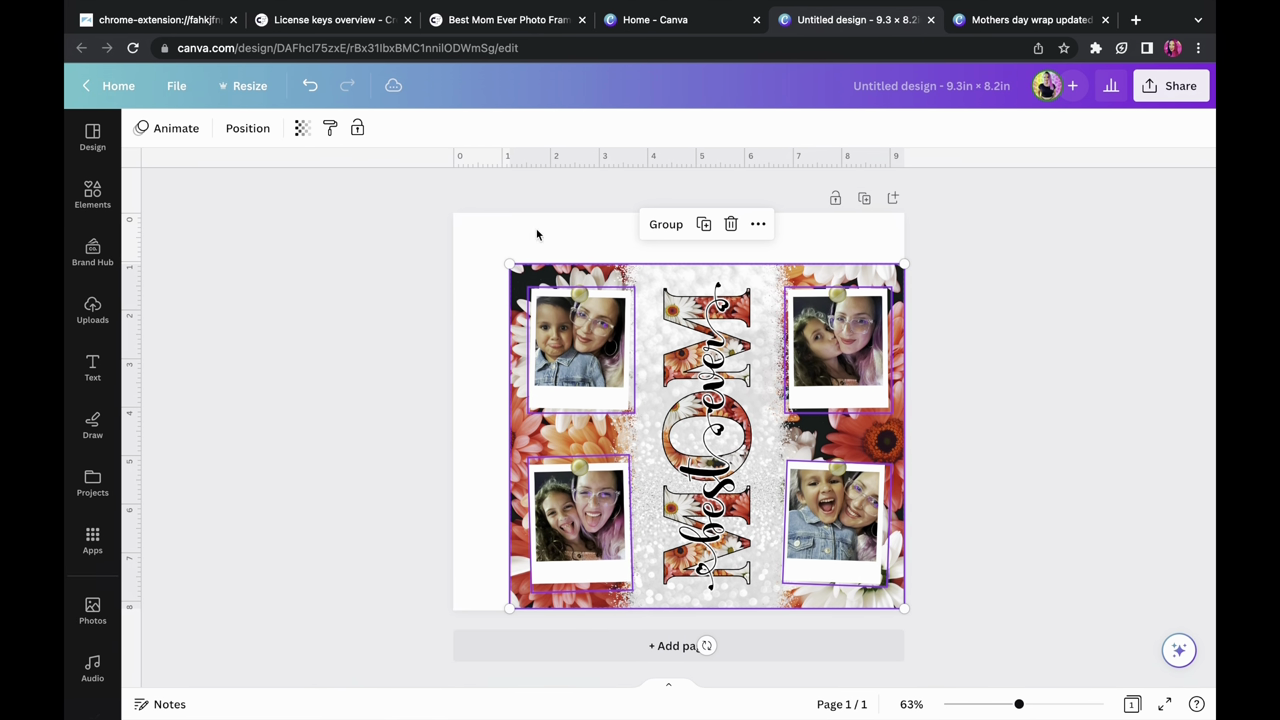
{"action": "left_click_drag", "start_coordinate": [507, 259], "coordinate": [445, 216]}
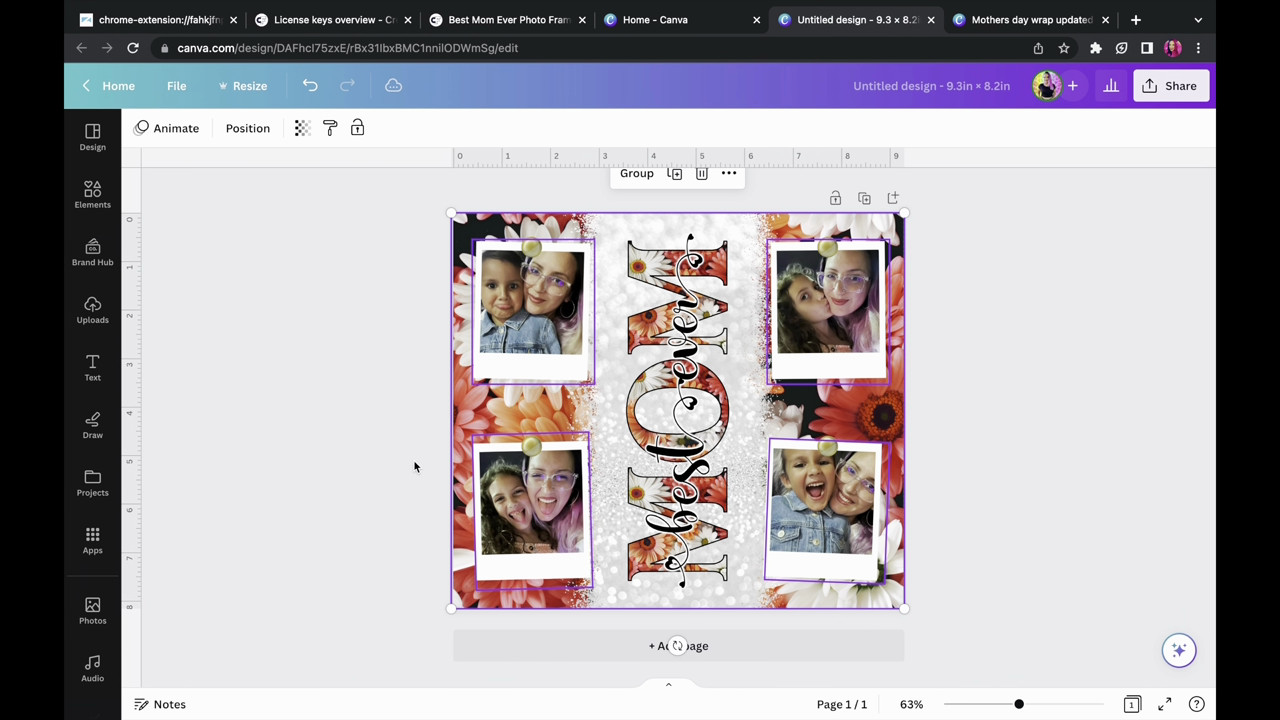
{"action": "left_click", "coordinate": [409, 541]}
{"action": "left_click", "coordinate": [686, 606]}
{"action": "left_click_drag", "start_coordinate": [450, 607], "coordinate": [448, 609]}
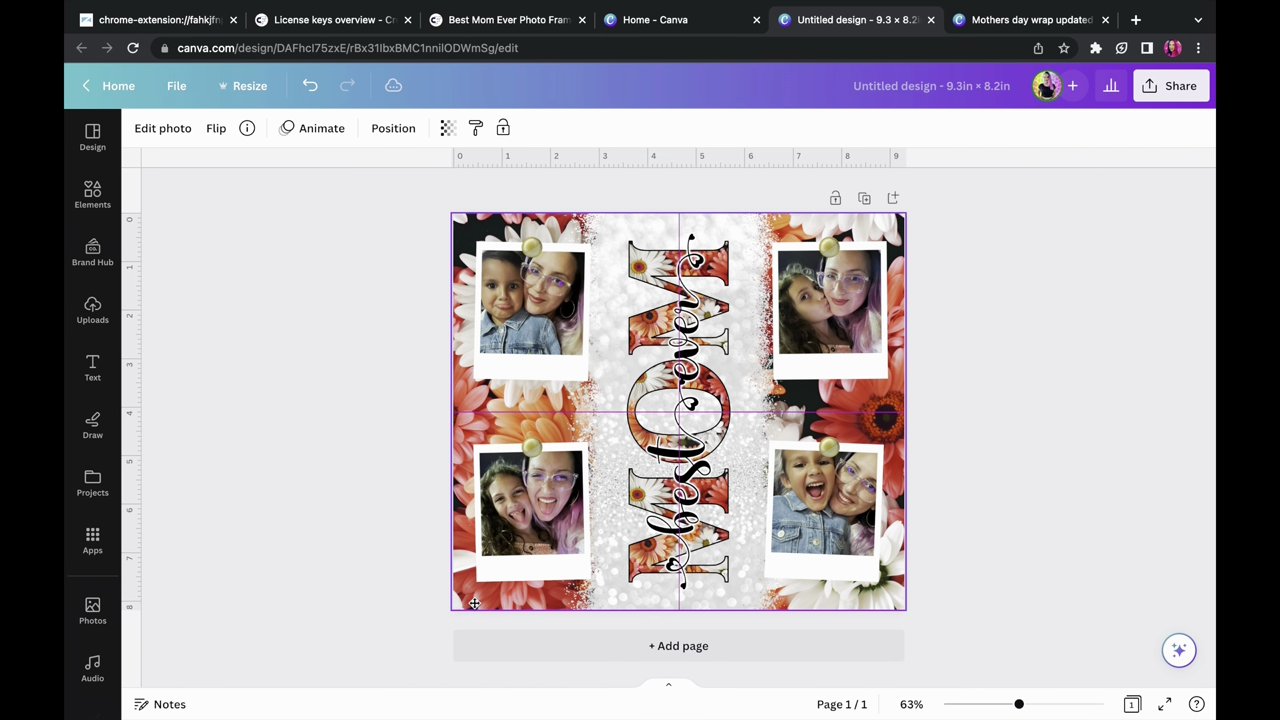
{"action": "key", "text": "Delete"}
{"action": "key", "text": "ctrl+z"}
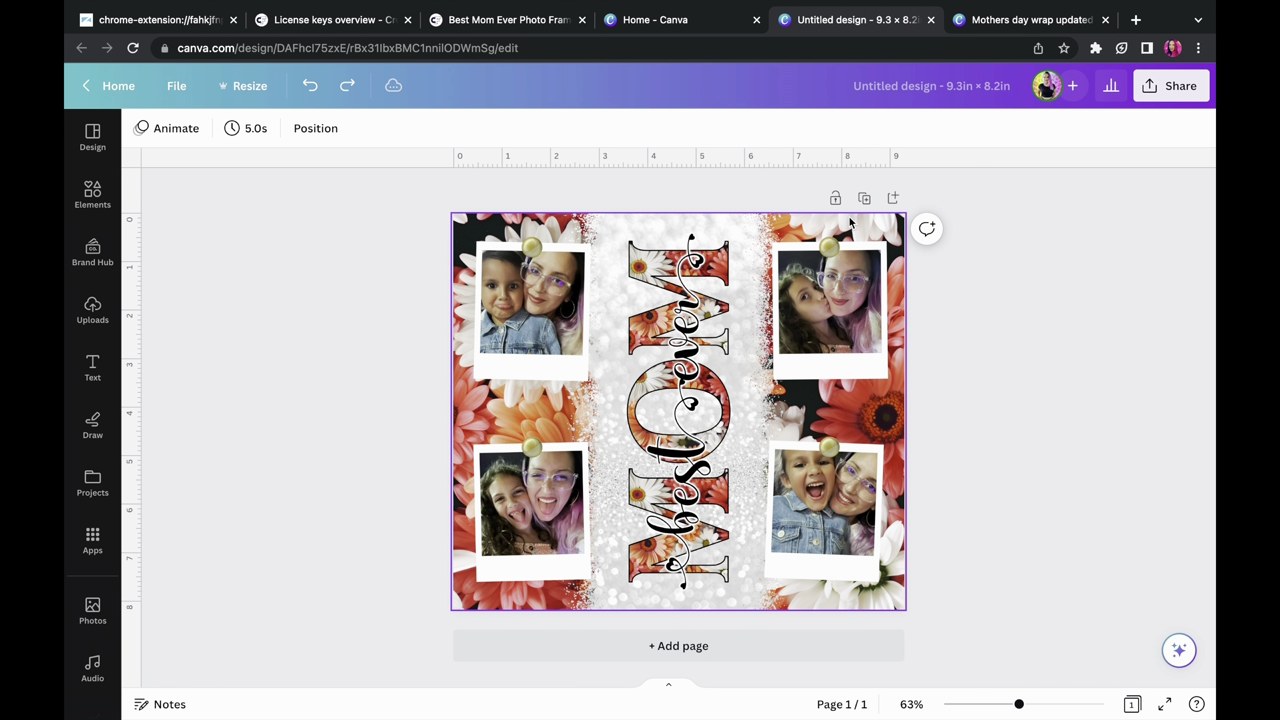
Rename the design as Mothers Day Tumbler Wrap
{"action": "left_click", "coordinate": [918, 94]}
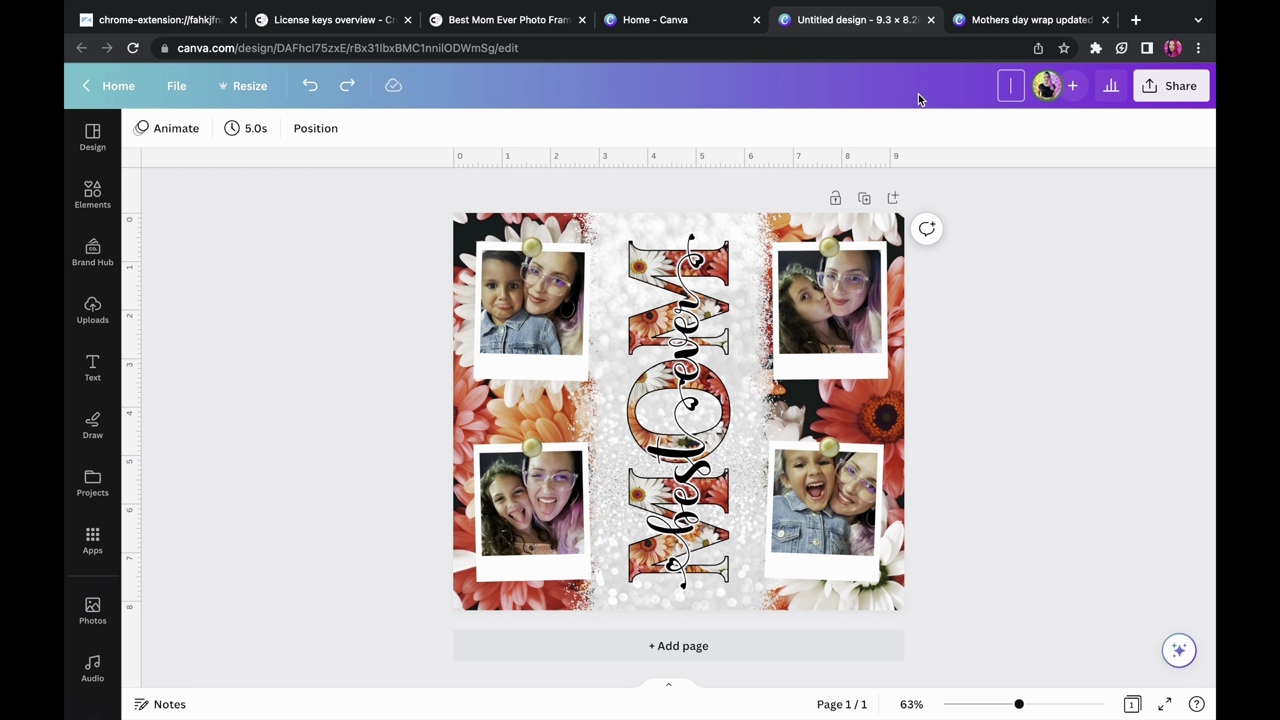
{"action": "type", "text": "Tumbler Wrap"}
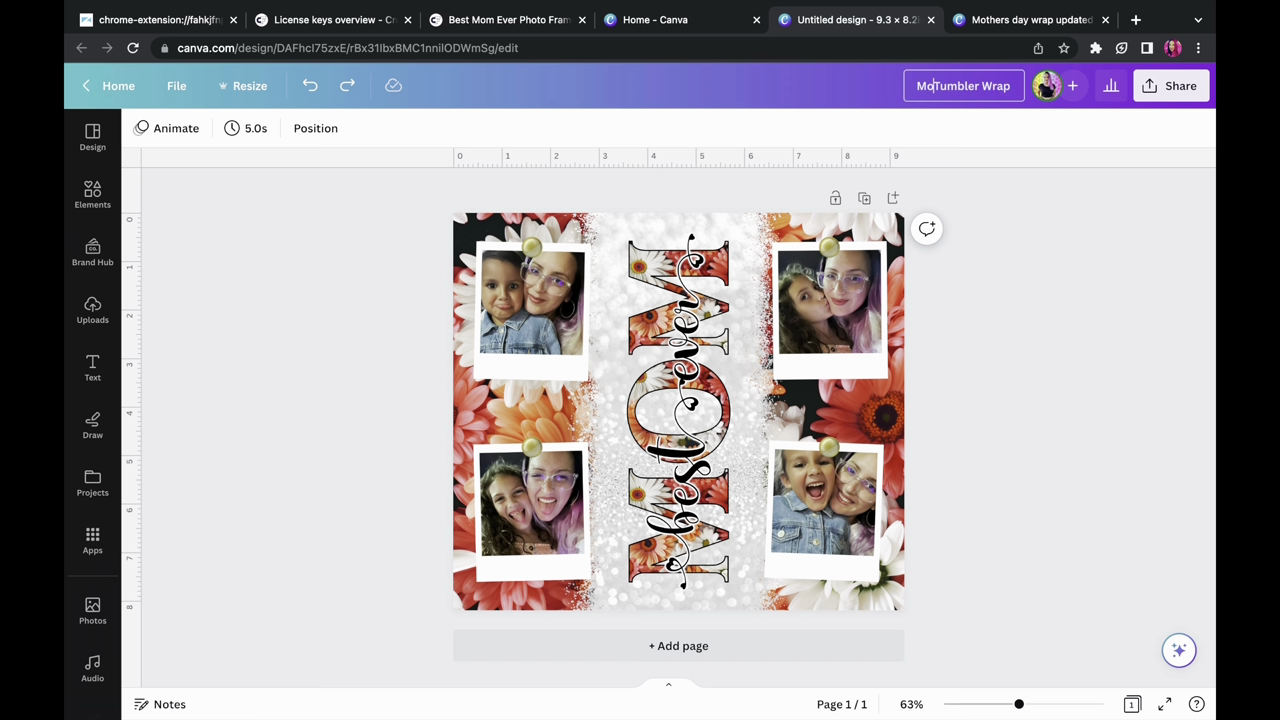
{"action": "left_click", "coordinate": [999, 331]}
Add a second page and place the silver-to-pink ombre glitter photo from a "glitter background" element search on it
{"action": "left_click", "coordinate": [684, 648]}
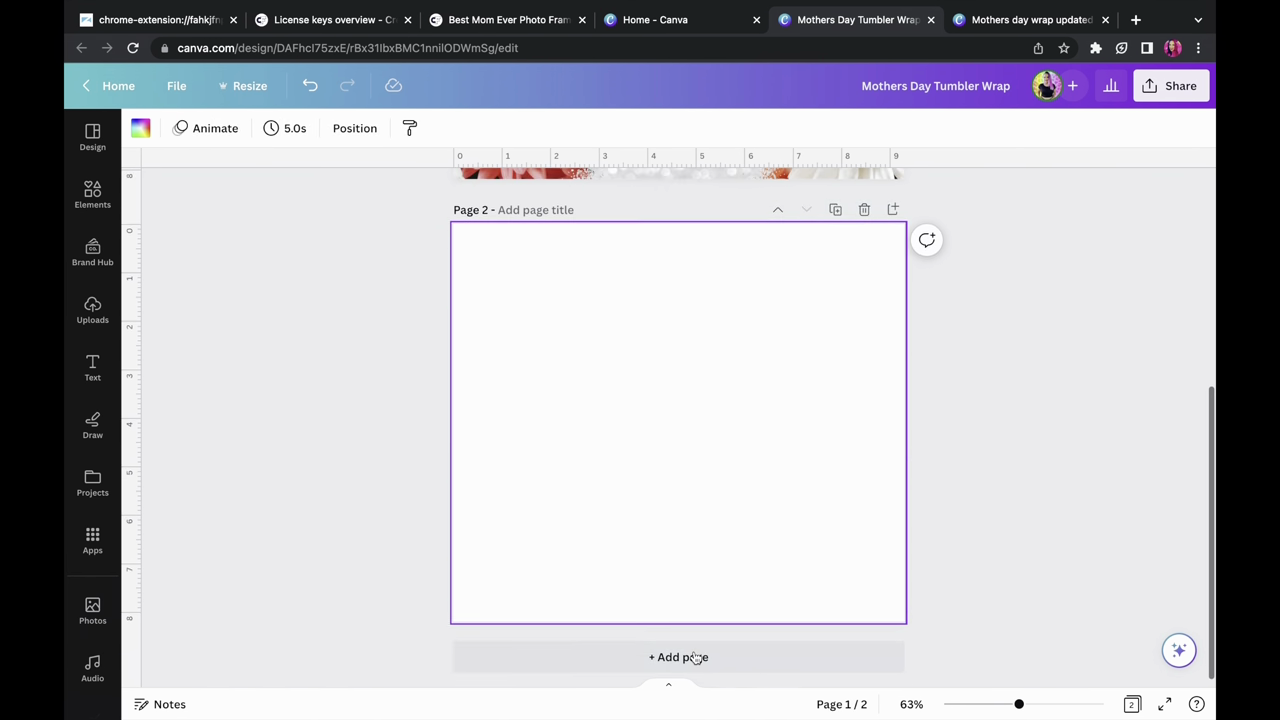
{"action": "left_click", "coordinate": [92, 195]}
{"action": "left_click", "coordinate": [180, 137]}
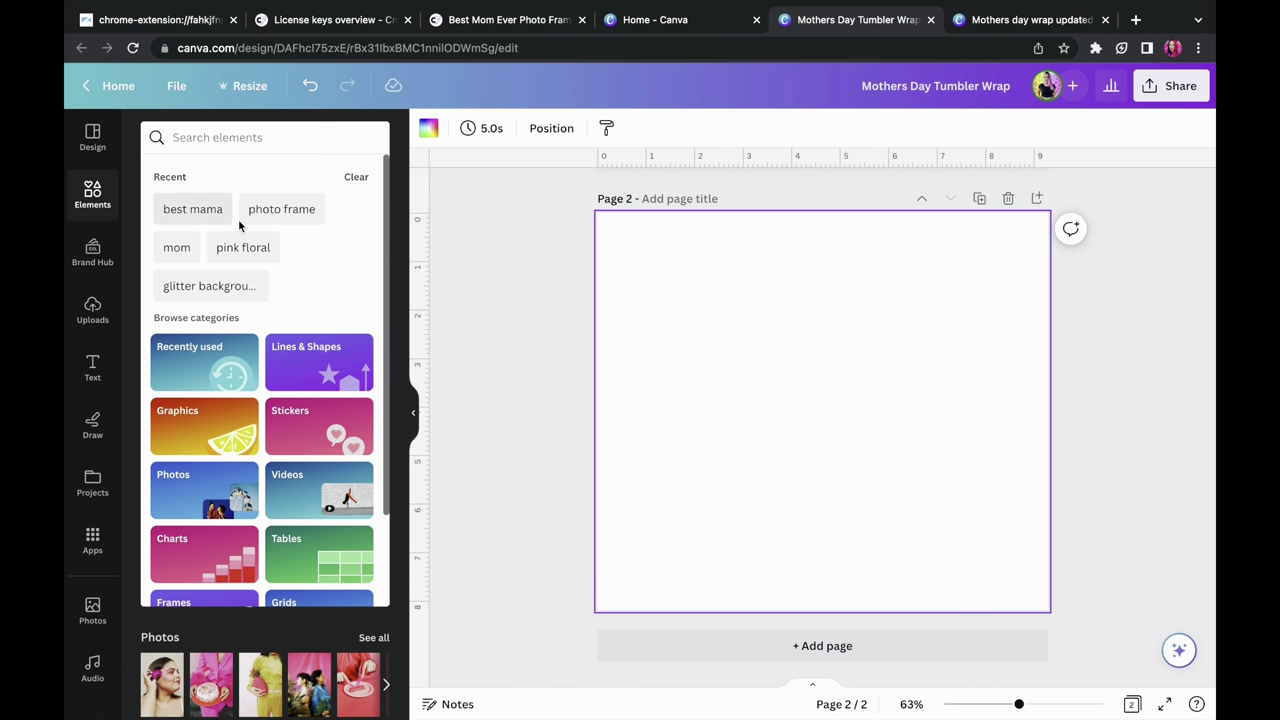
{"action": "left_click", "coordinate": [199, 292]}
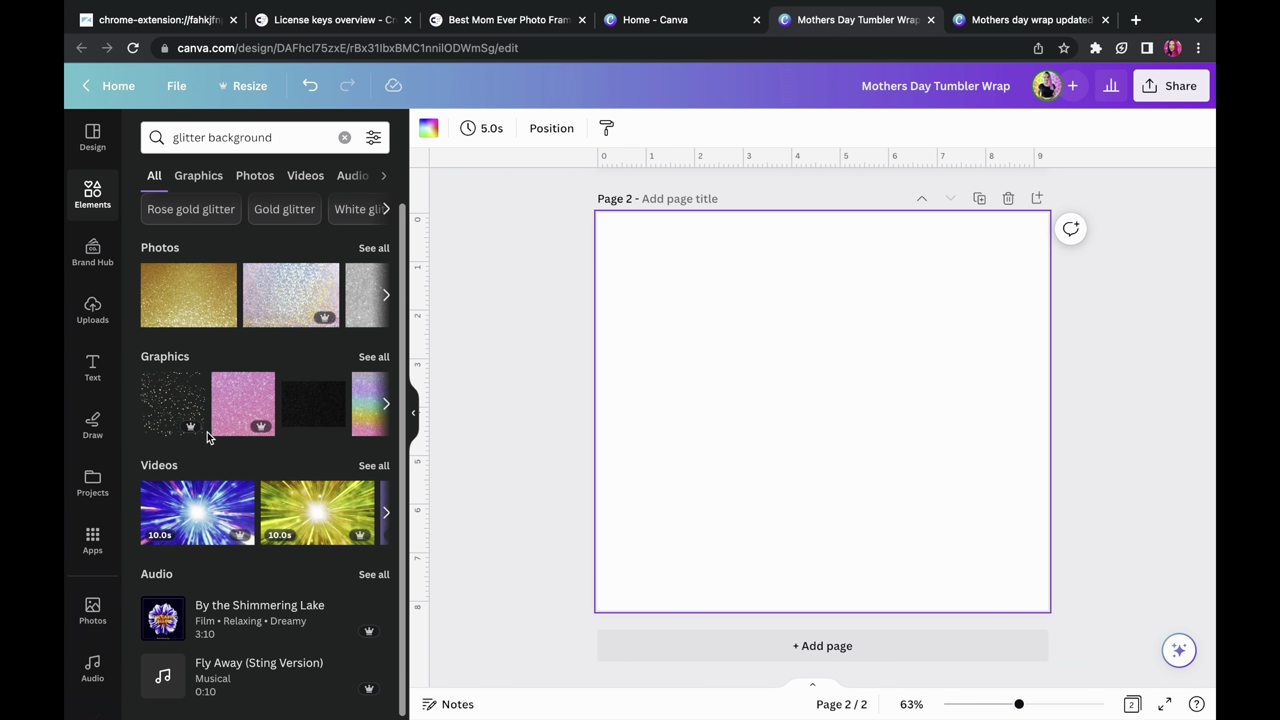
{"action": "left_click", "coordinate": [370, 248]}
{"action": "scroll", "coordinate": [297, 437], "scroll_direction": "down", "scroll_amount": 10}
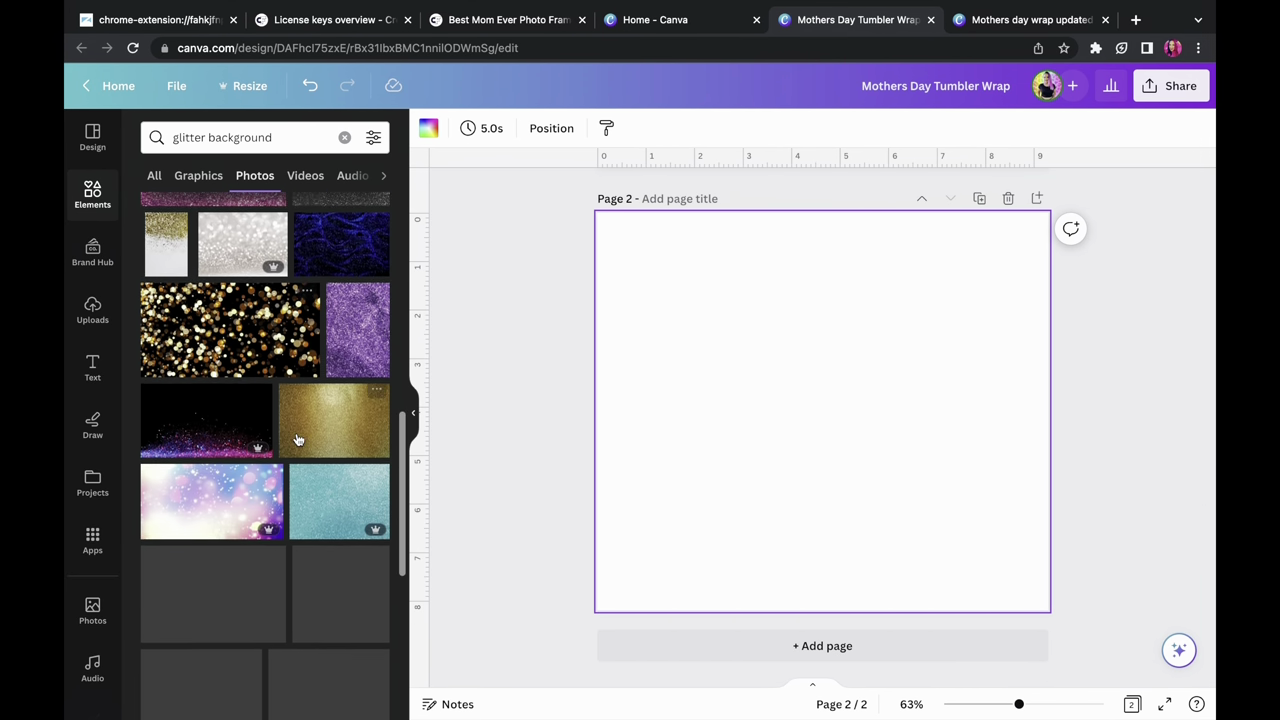
{"action": "scroll", "coordinate": [297, 437], "scroll_direction": "down", "scroll_amount": 5}
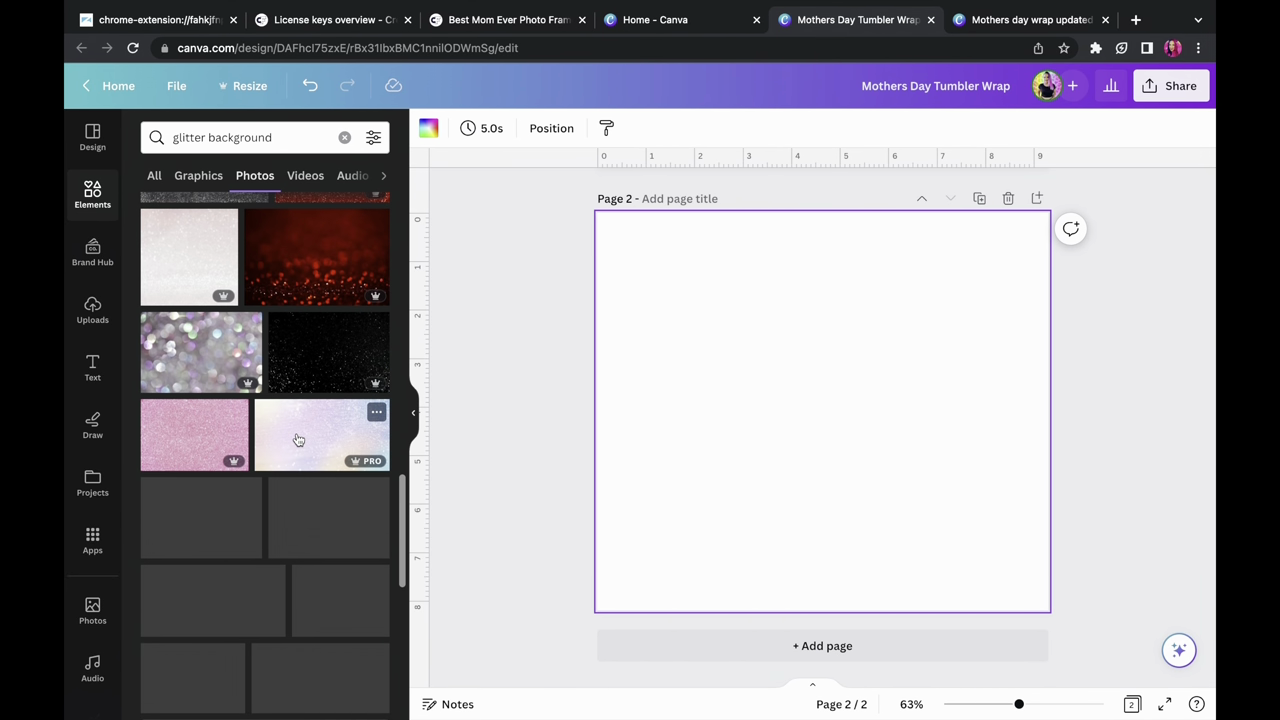
{"action": "scroll", "coordinate": [297, 439], "scroll_direction": "down", "scroll_amount": 10}
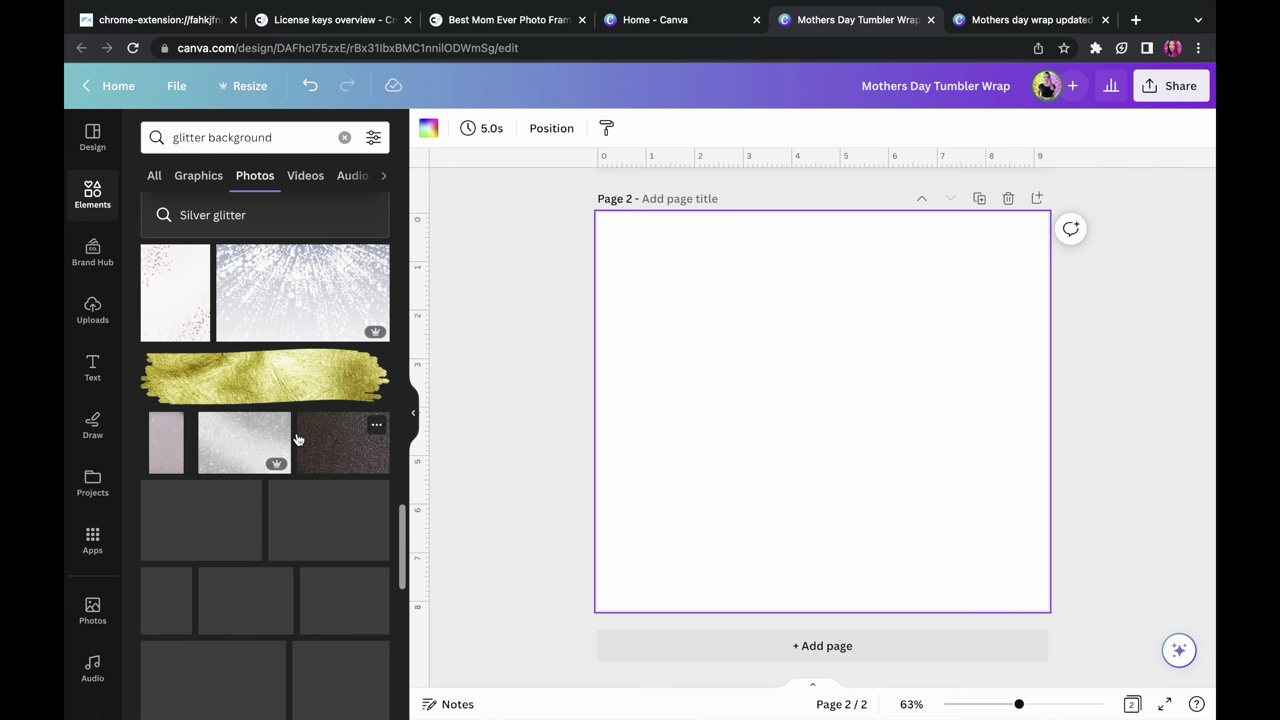
{"action": "scroll", "coordinate": [297, 439], "scroll_direction": "down", "scroll_amount": 3}
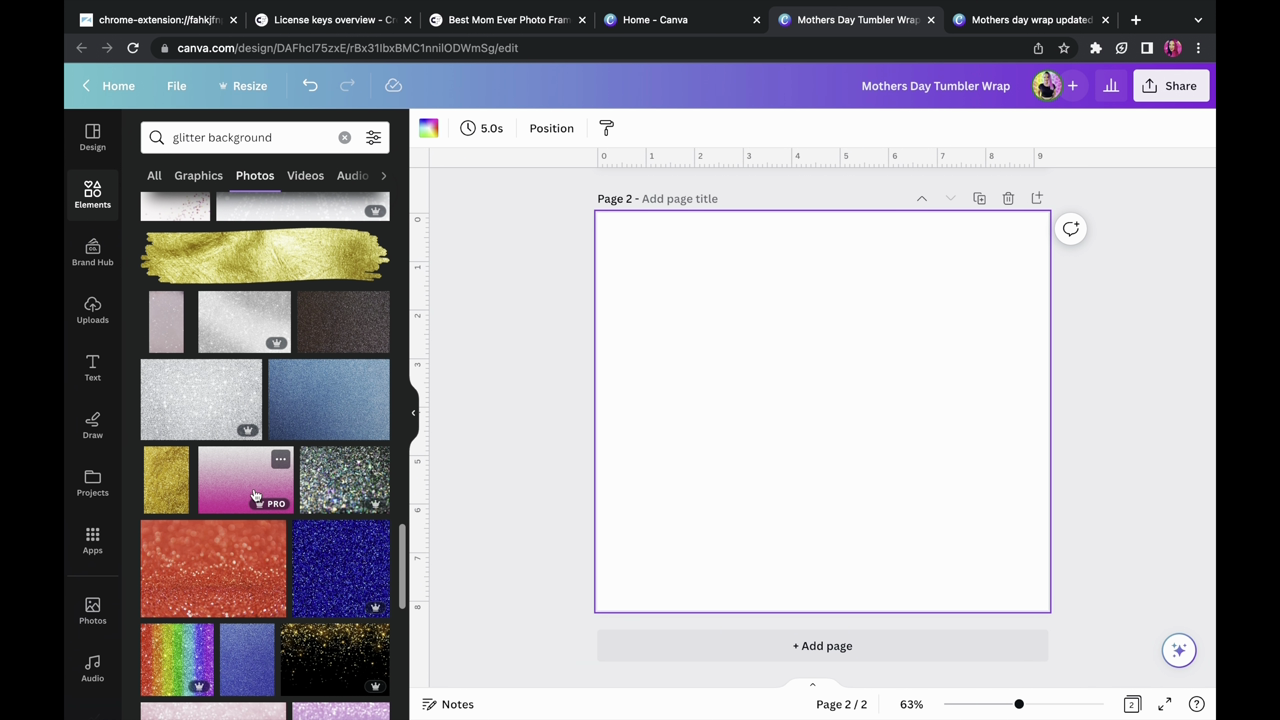
{"action": "left_click", "coordinate": [255, 497]}
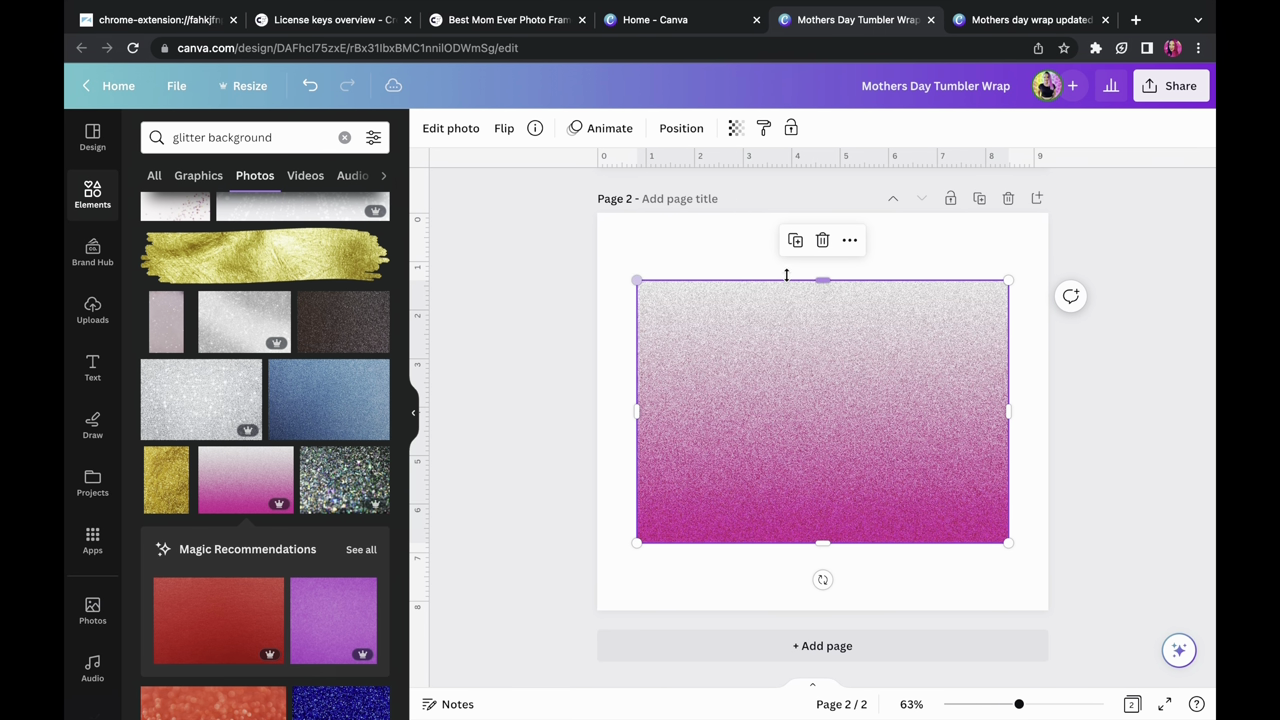
Extend the glitter photo to all four page edges so it covers the second page
{"action": "left_click_drag", "start_coordinate": [828, 280], "coordinate": [823, 212]}
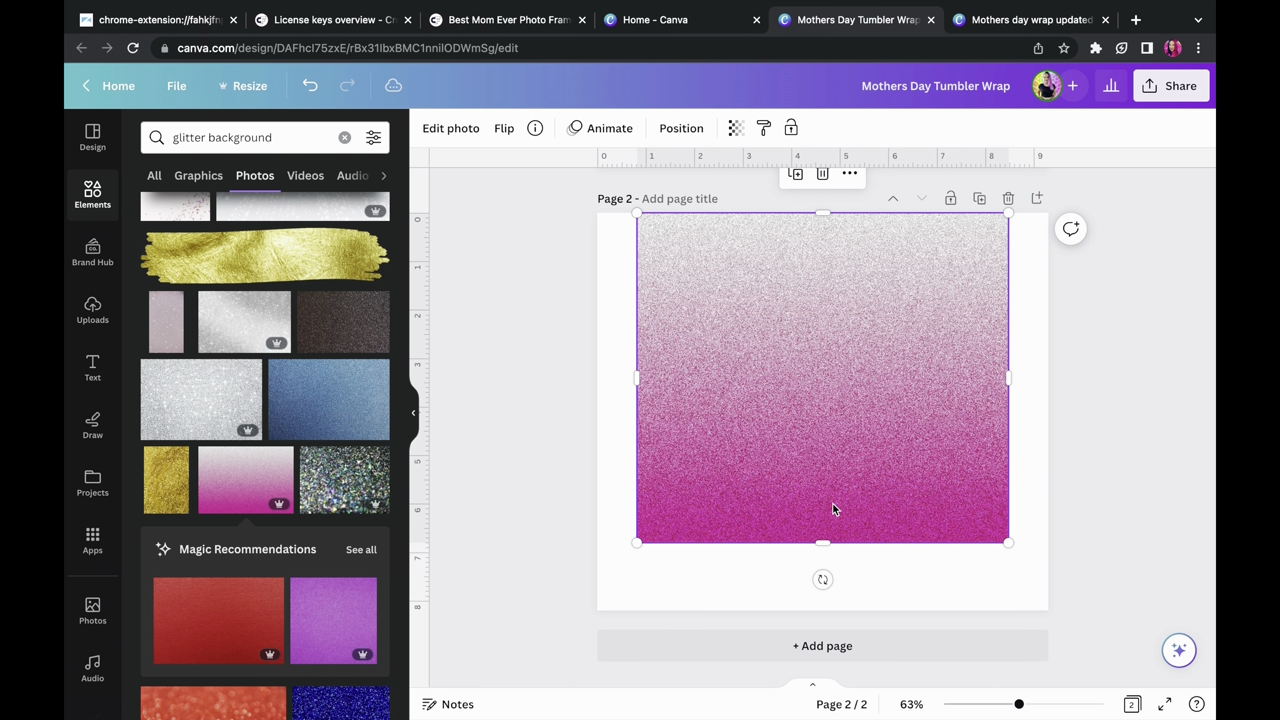
{"action": "left_click_drag", "start_coordinate": [823, 543], "coordinate": [828, 612]}
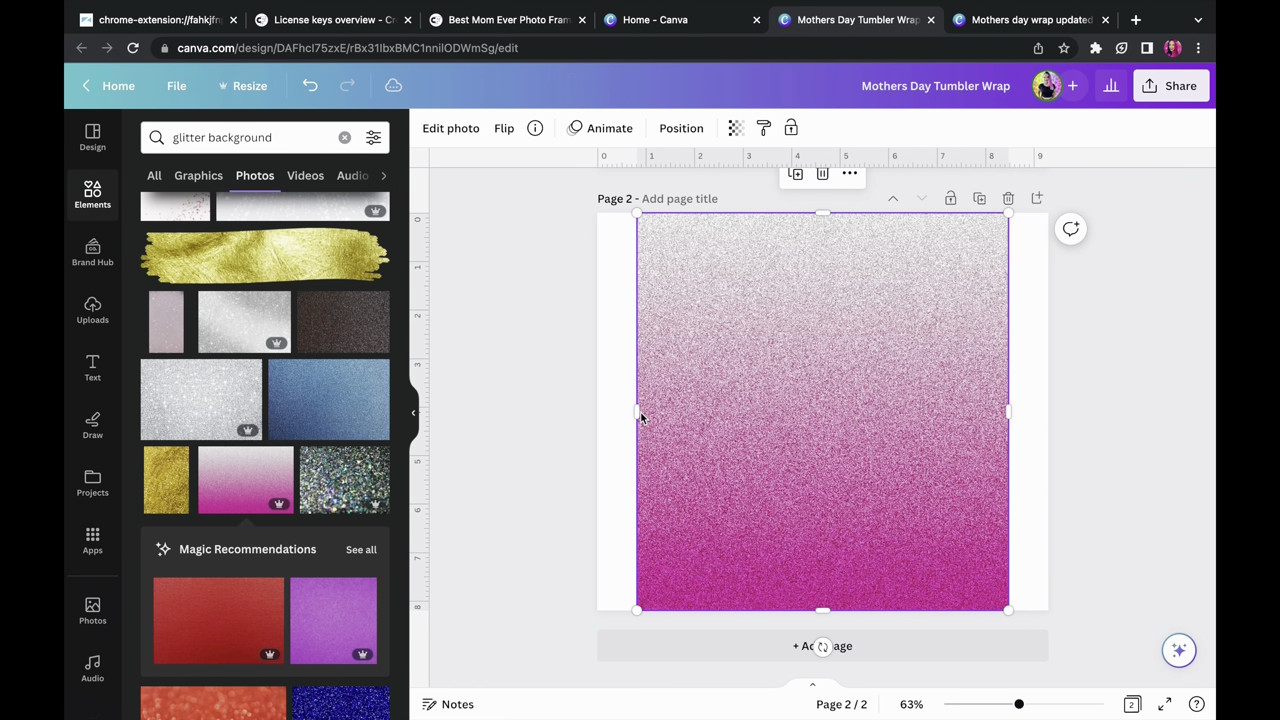
{"action": "left_click_drag", "start_coordinate": [623, 409], "coordinate": [597, 410]}
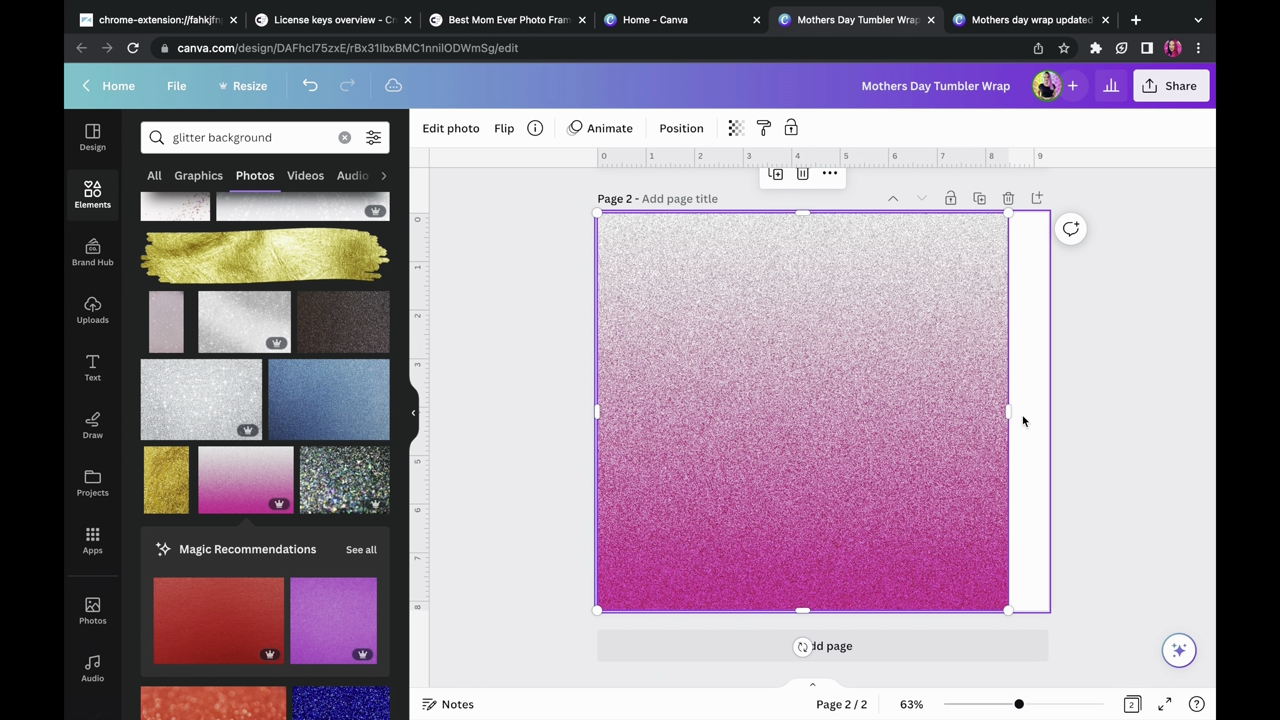
{"action": "left_click_drag", "start_coordinate": [1006, 409], "coordinate": [1048, 410]}
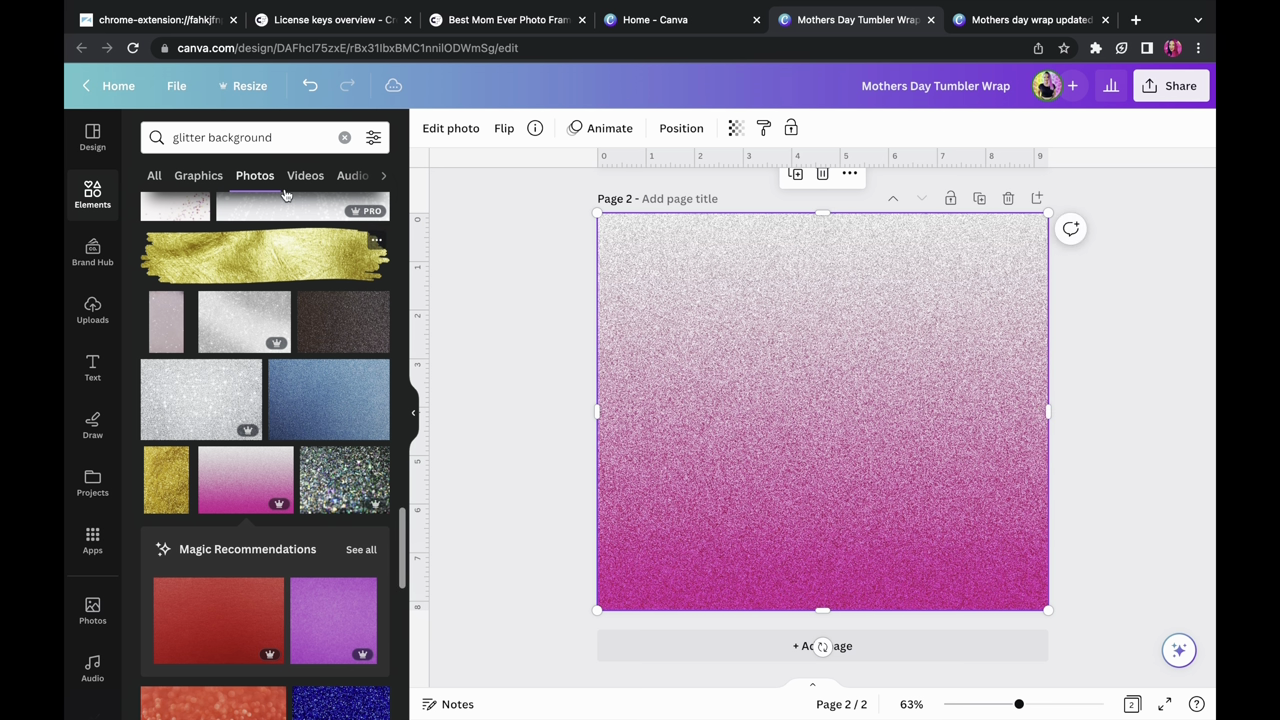
Search the elements for "floral pattern", and widen the search to "floral"
{"action": "left_click", "coordinate": [344, 138]}
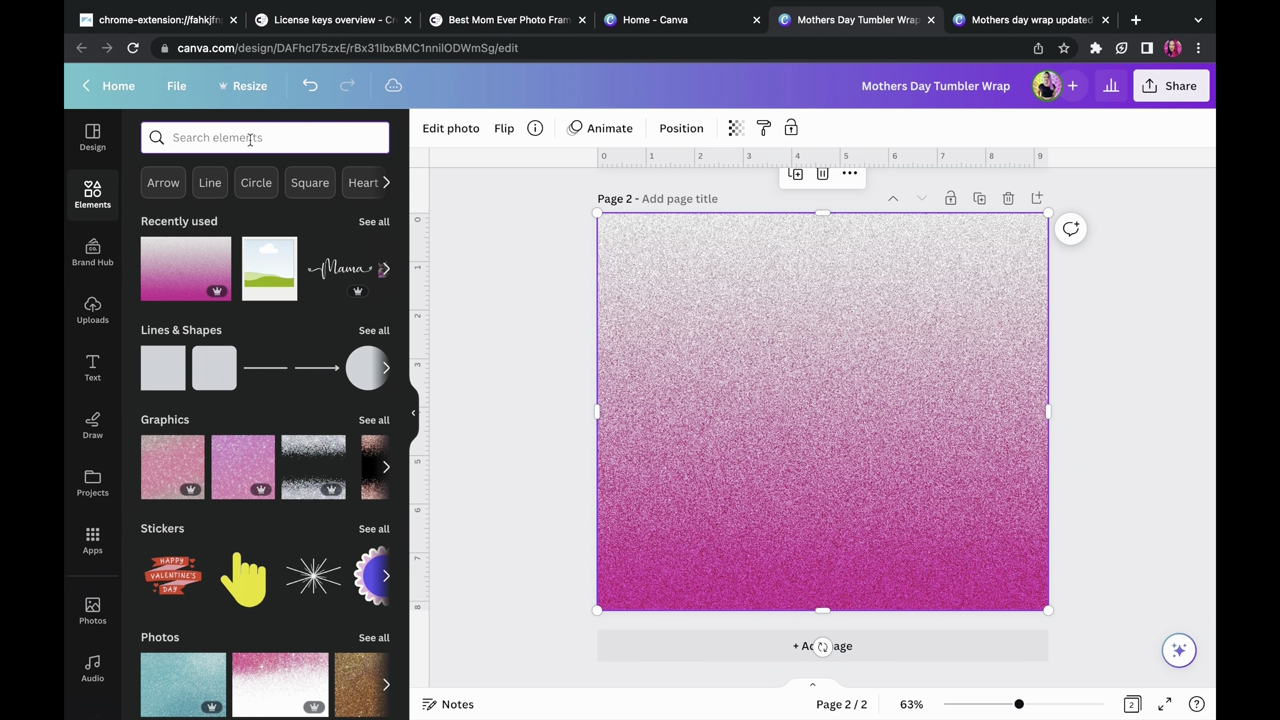
{"action": "left_click", "coordinate": [250, 140]}
{"action": "type", "text": "flor"}
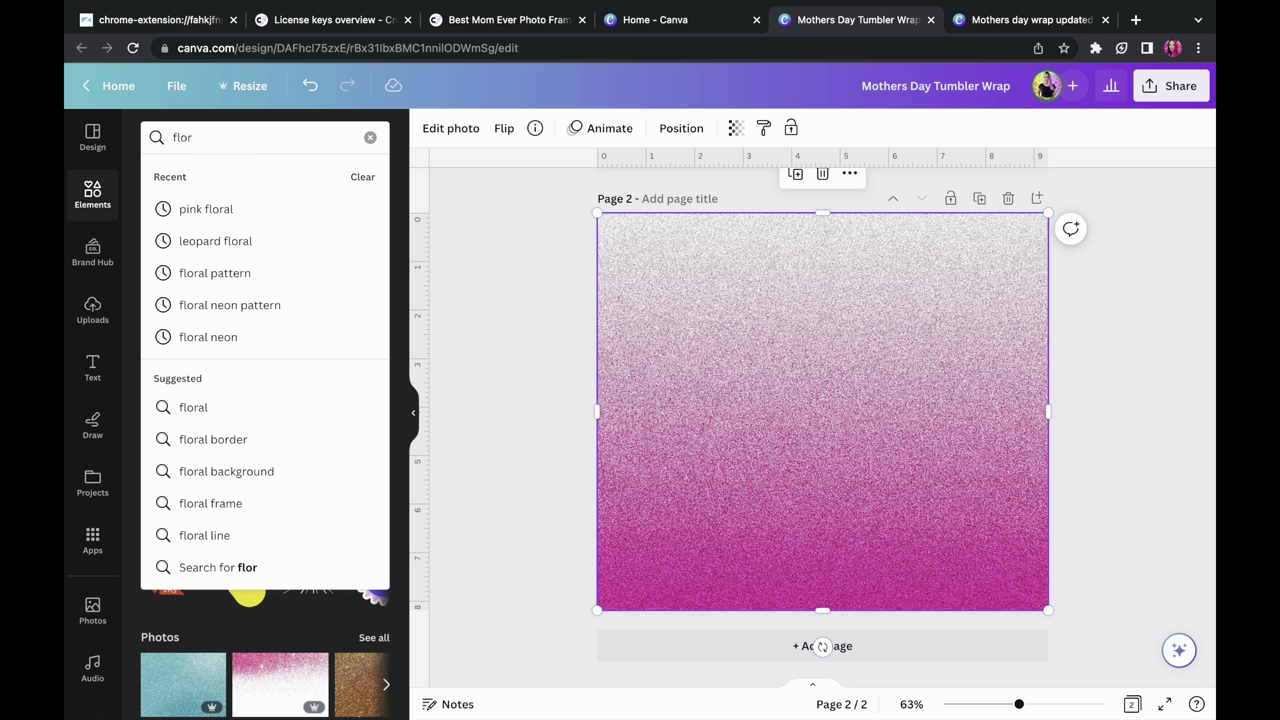
{"action": "left_click", "coordinate": [219, 278]}
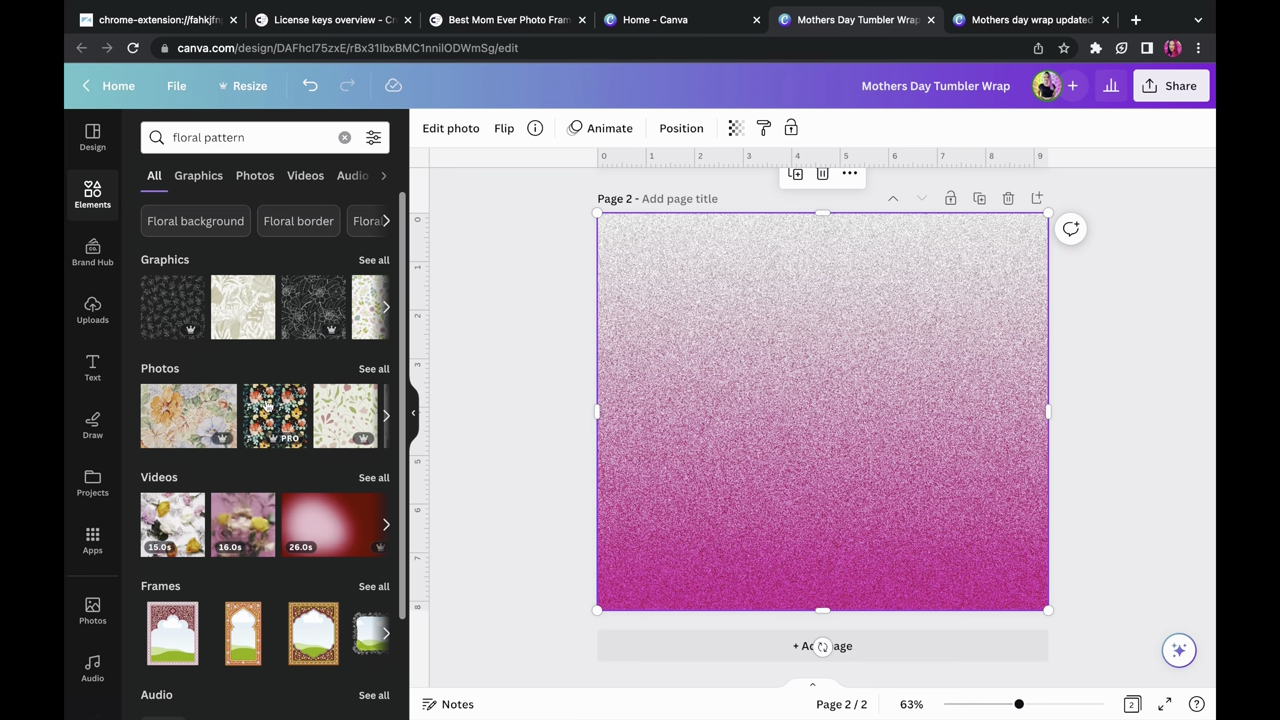
{"action": "left_click", "coordinate": [245, 139]}
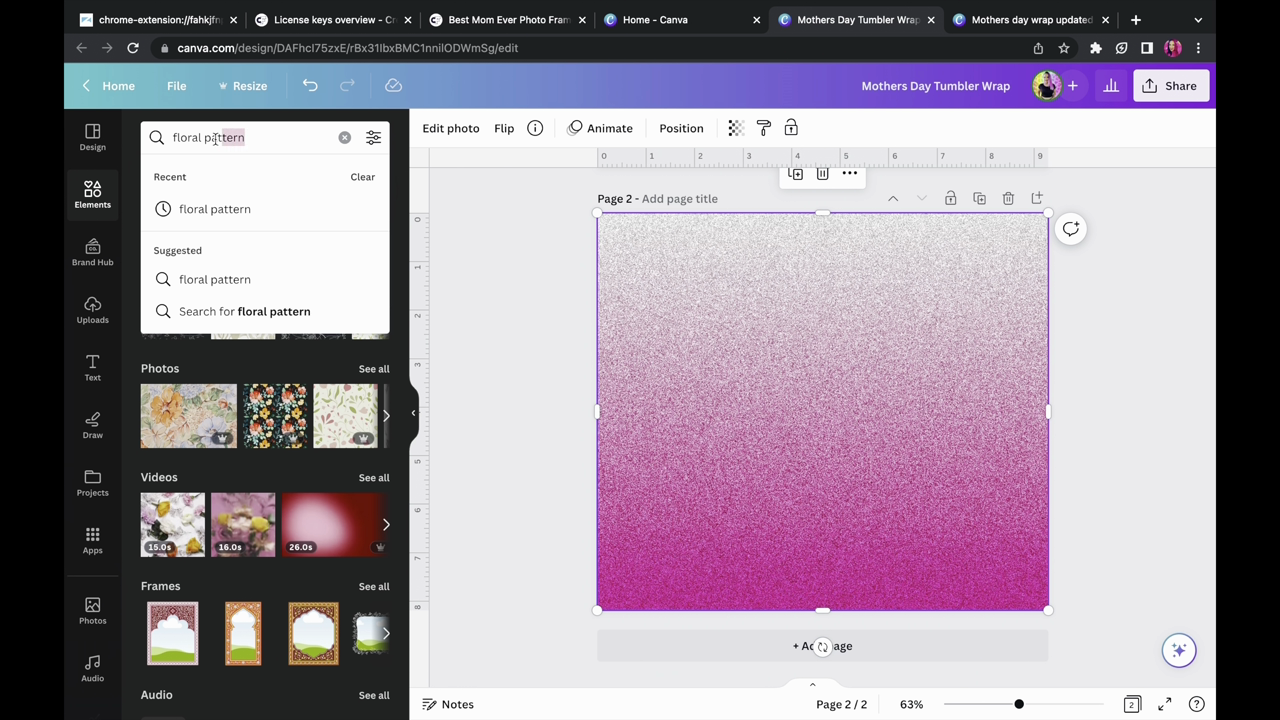
{"action": "key", "text": "BackSpace"}
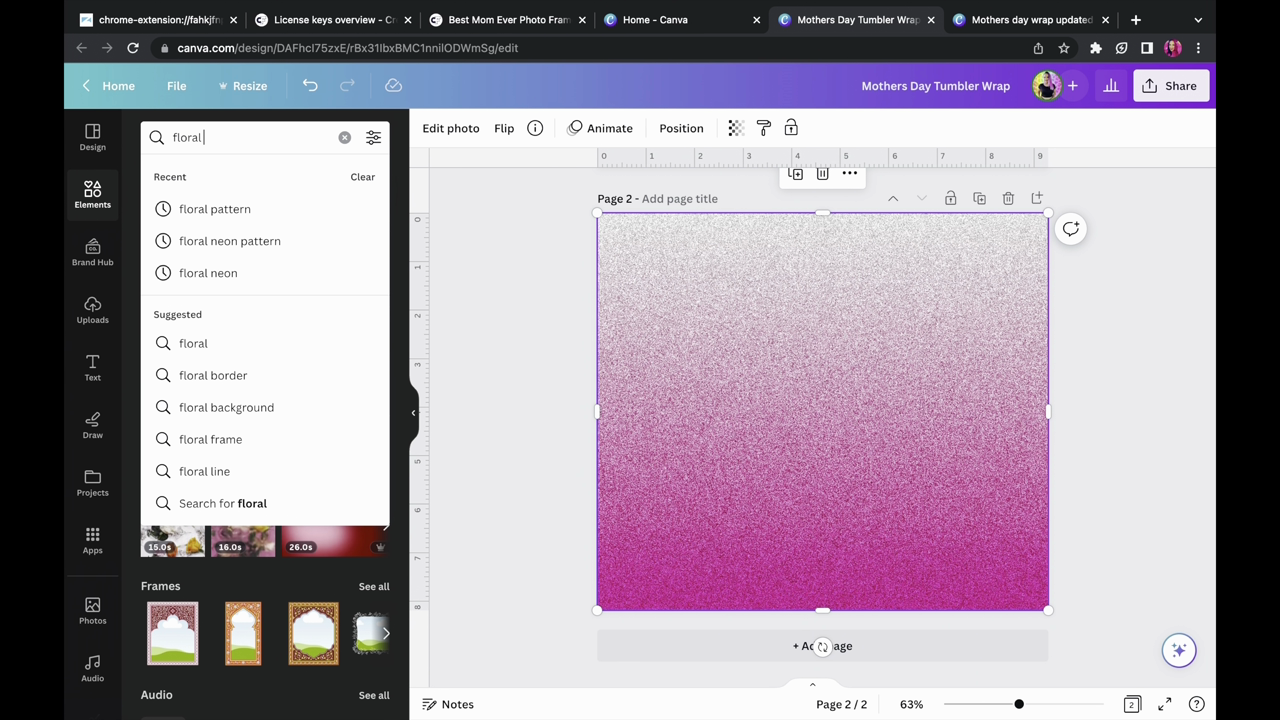
{"action": "key", "text": "Return"}
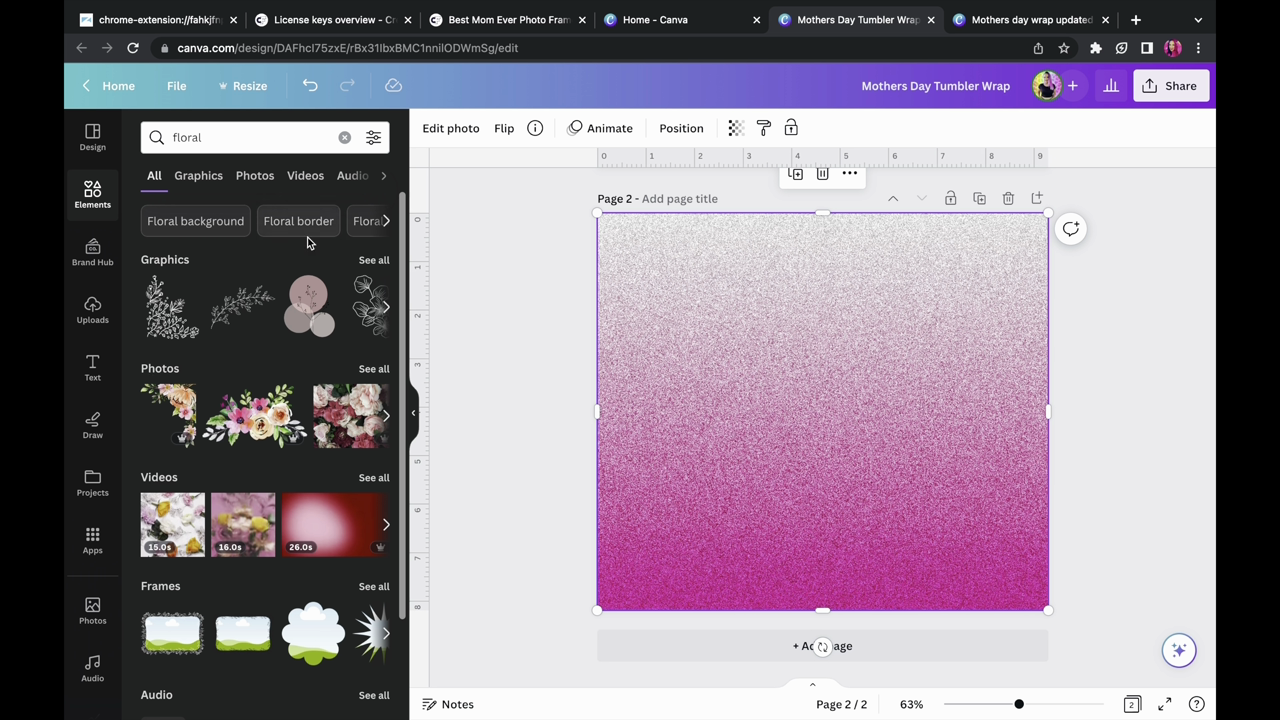
Search the elements for "floral boarder" and look through the graphics for a suitable floral border
{"action": "left_click", "coordinate": [234, 141]}
{"action": "type", "text": "boa"}
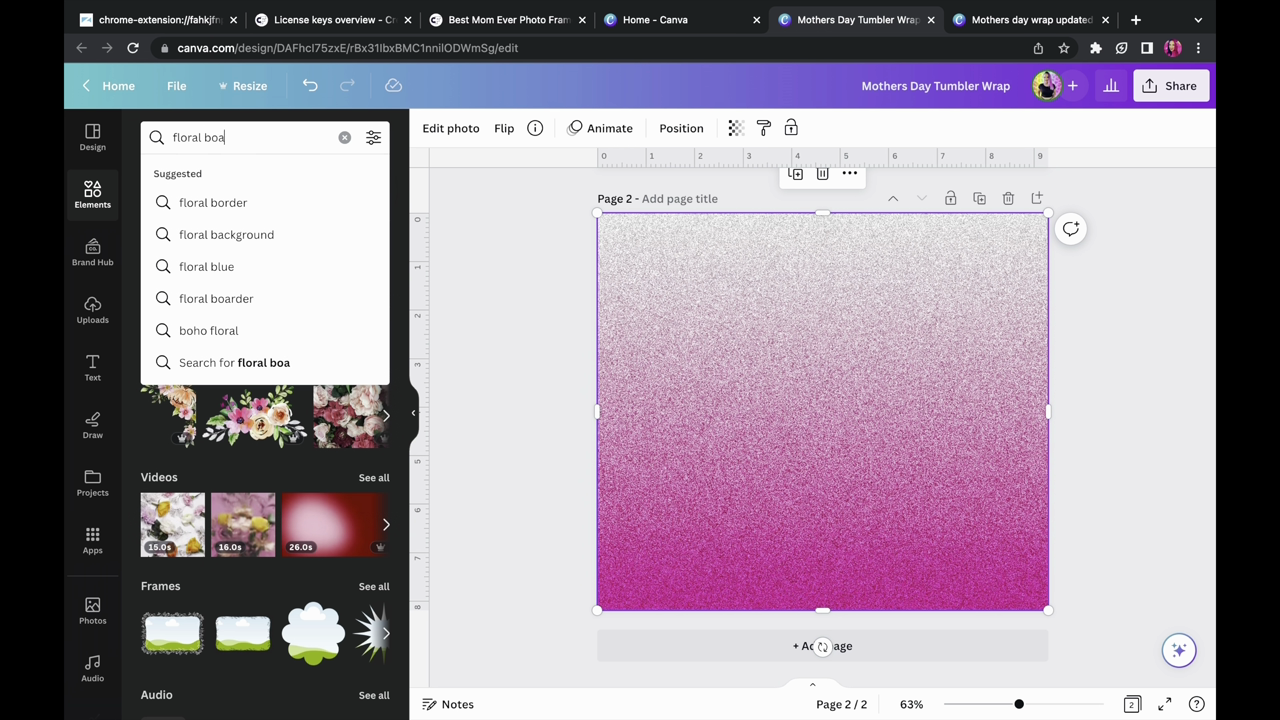
{"action": "type", "text": "rder"}
{"action": "key", "text": "Return"}
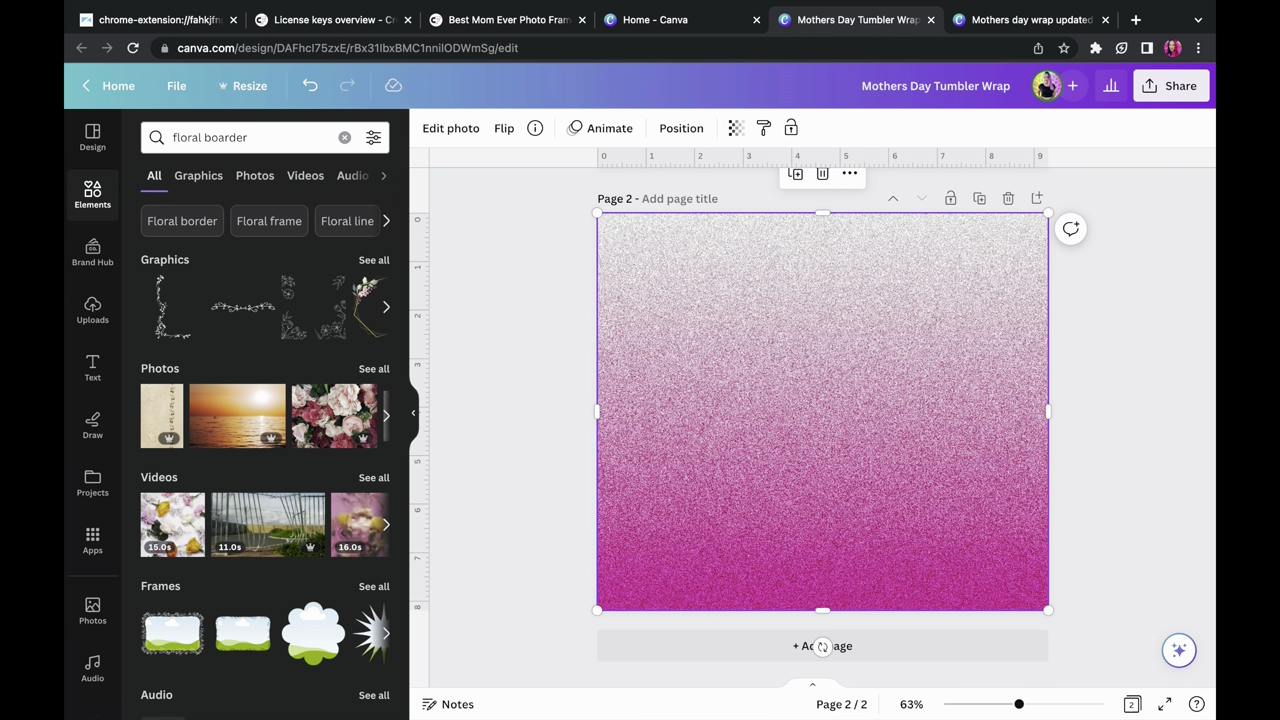
{"action": "left_click", "coordinate": [374, 260]}
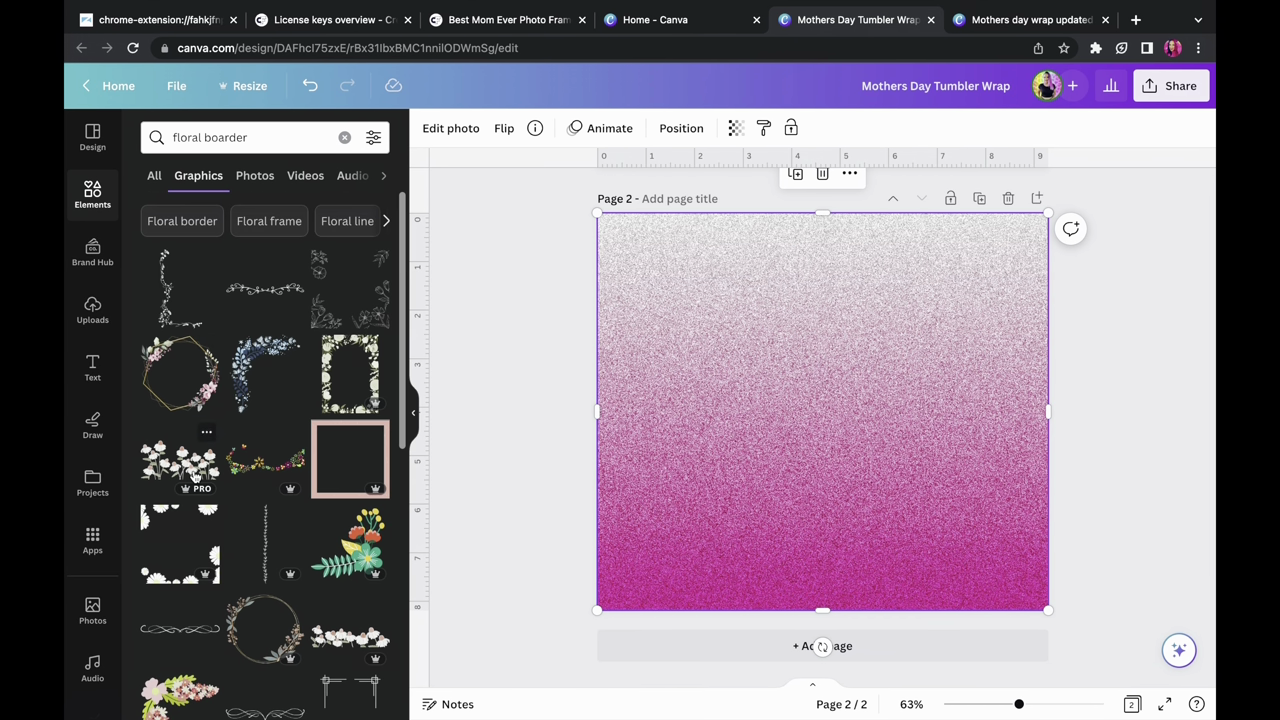
{"action": "scroll", "coordinate": [196, 477], "scroll_direction": "down", "scroll_amount": 3}
{"action": "scroll", "coordinate": [196, 477], "scroll_direction": "down", "scroll_amount": 5}
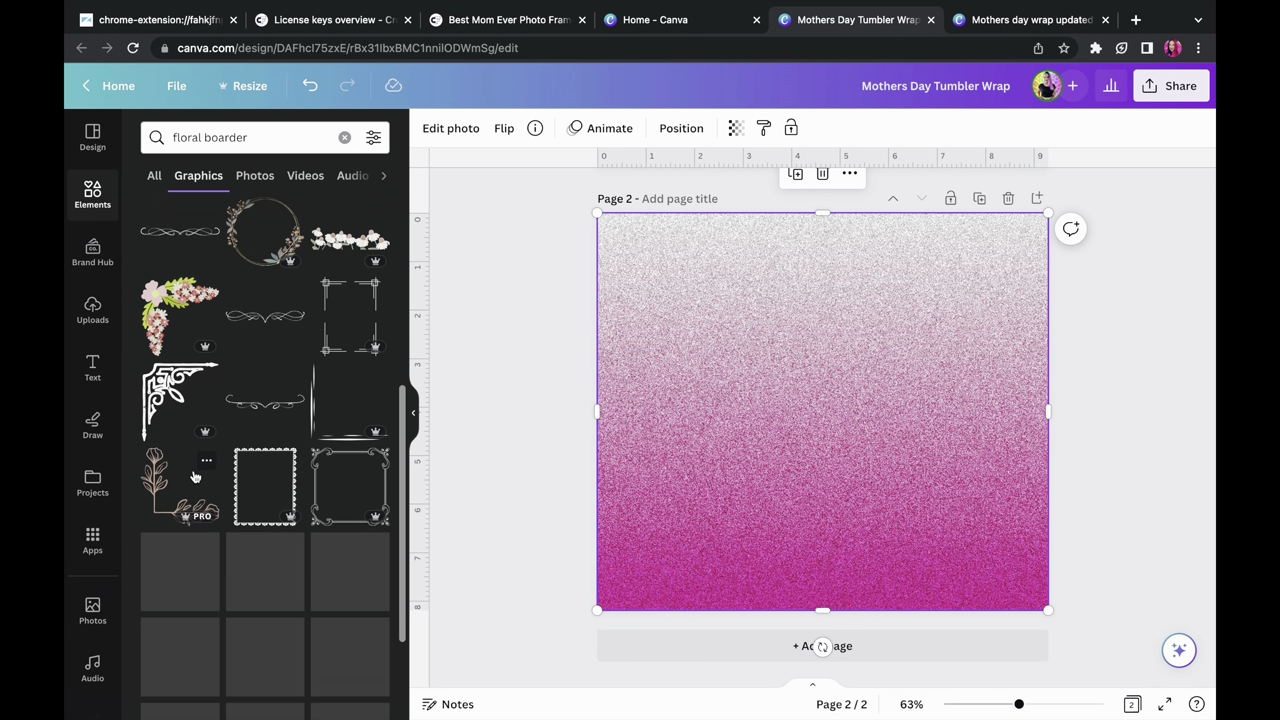
{"action": "scroll", "coordinate": [196, 477], "scroll_direction": "down", "scroll_amount": 1}
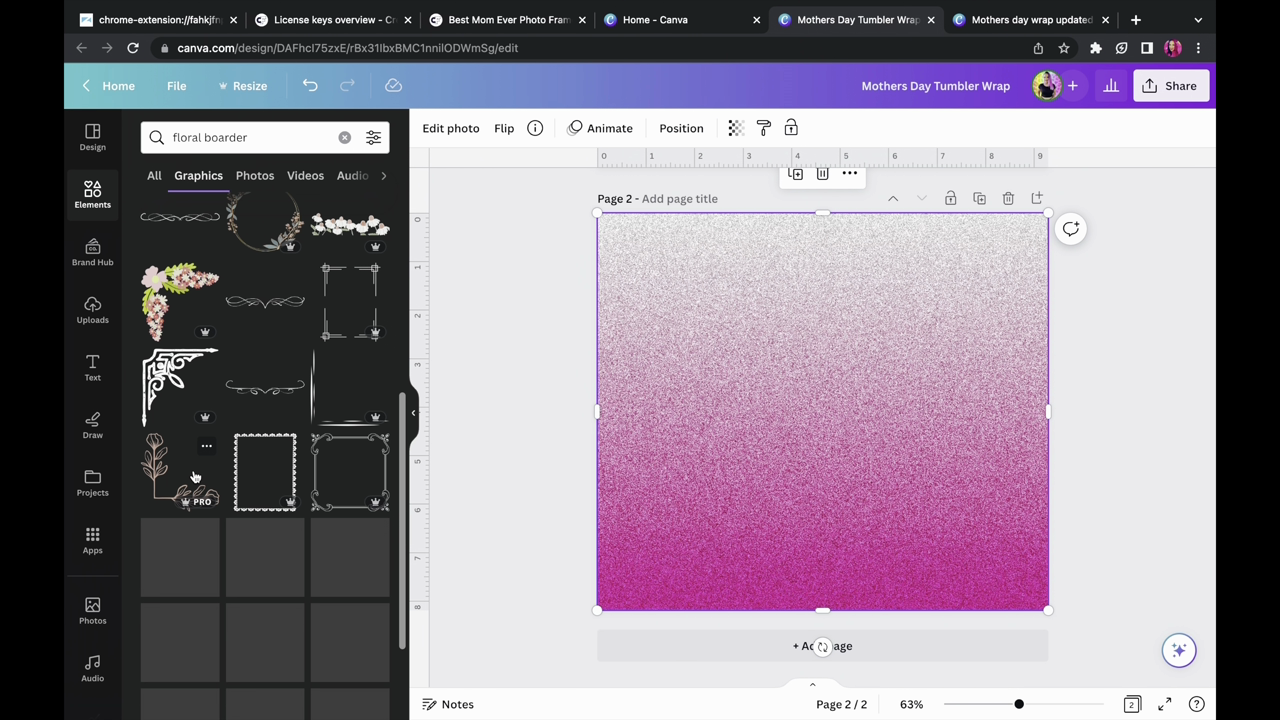
{"action": "scroll", "coordinate": [196, 477], "scroll_direction": "down", "scroll_amount": 5}
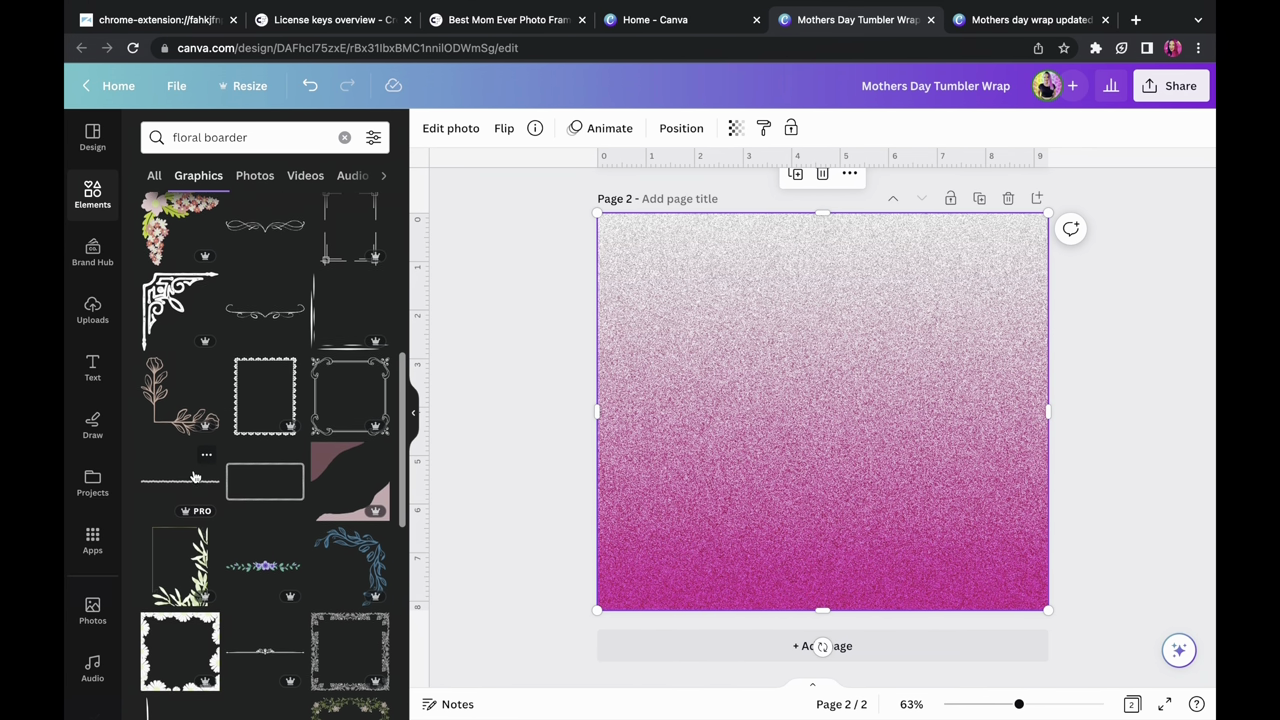
{"action": "scroll", "coordinate": [196, 477], "scroll_direction": "down", "scroll_amount": 3}
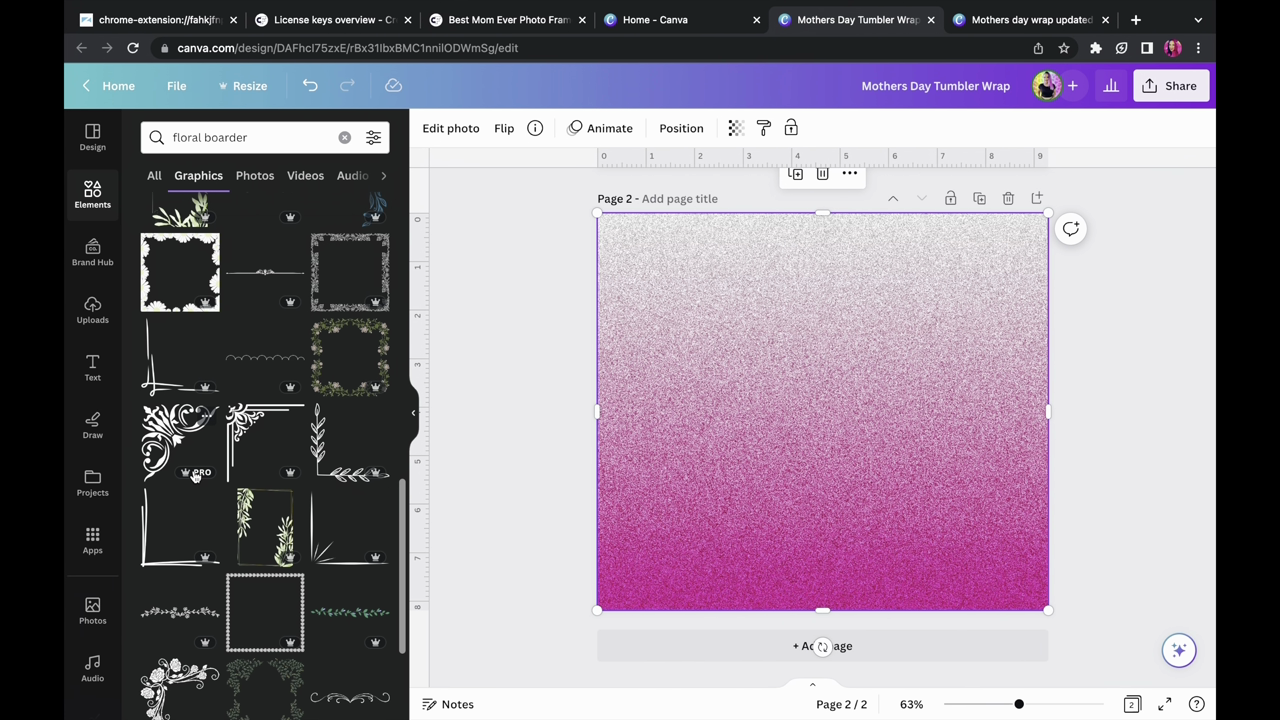
{"action": "scroll", "coordinate": [196, 477], "scroll_direction": "down", "scroll_amount": 6}
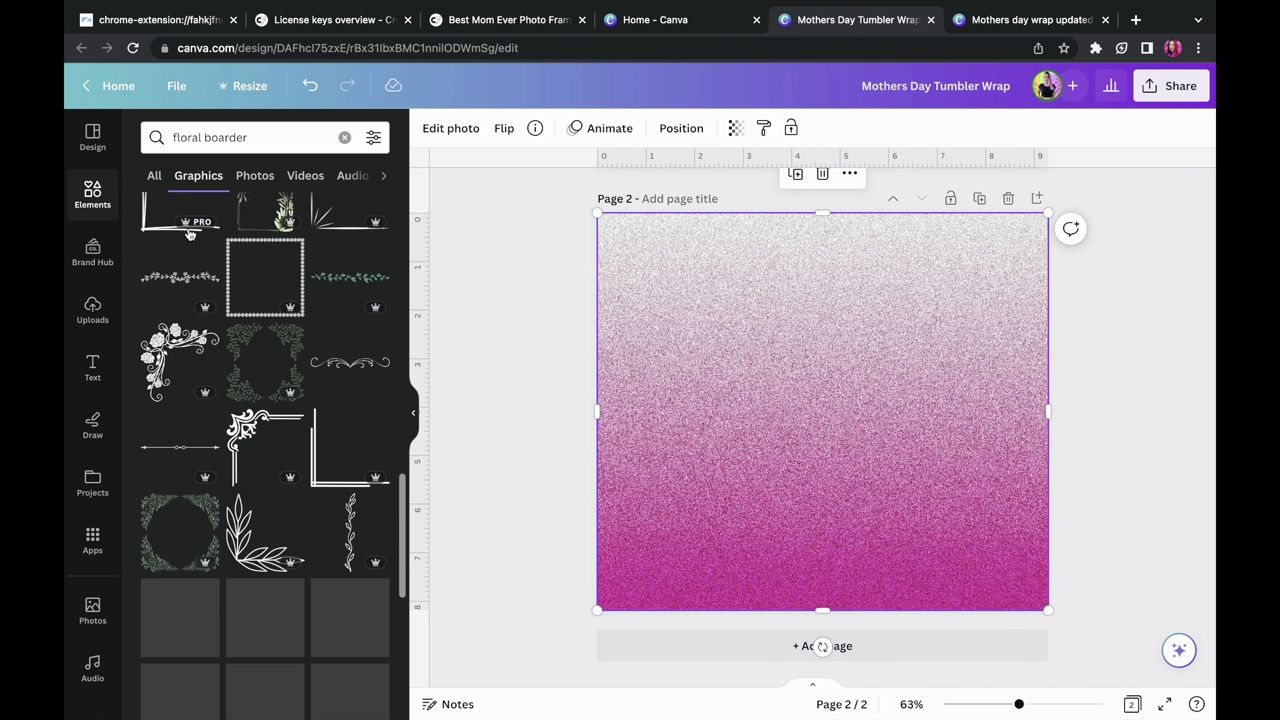
Search the elements for "floral" and look through the graphics for a suitable floral border
{"action": "left_click", "coordinate": [203, 137]}
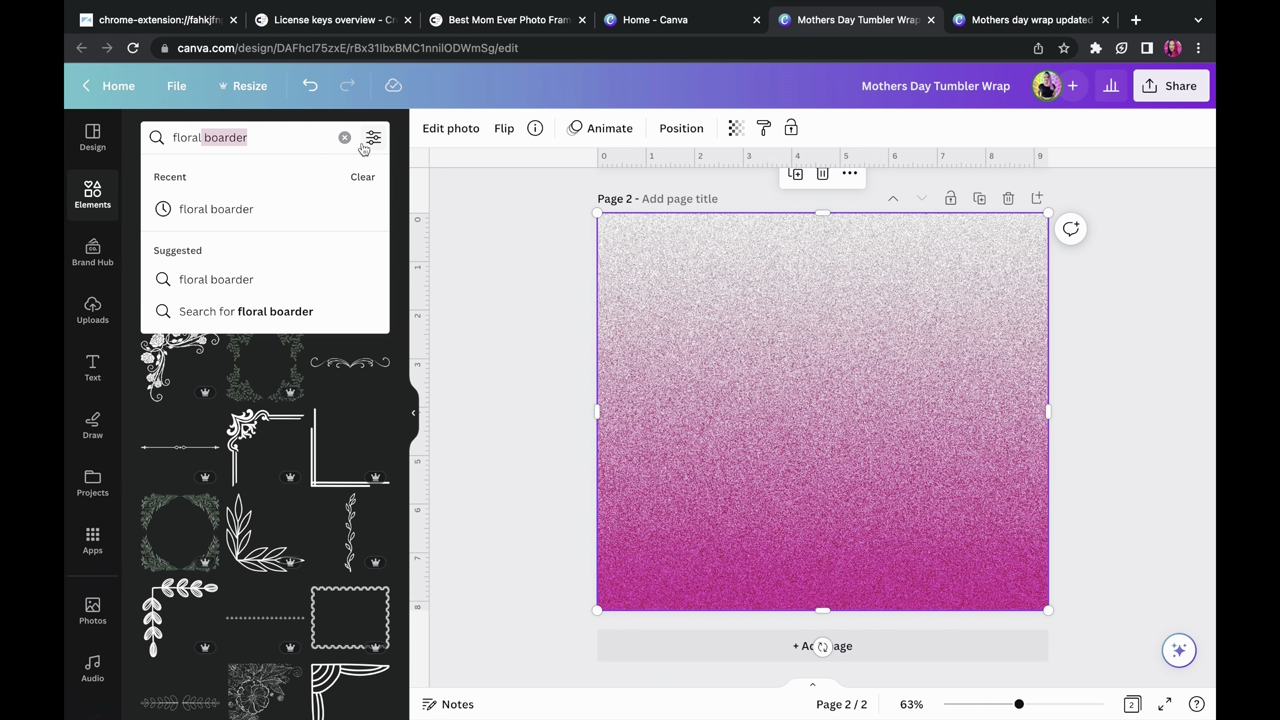
{"action": "key", "text": "BackSpace"}
{"action": "key", "text": "Return"}
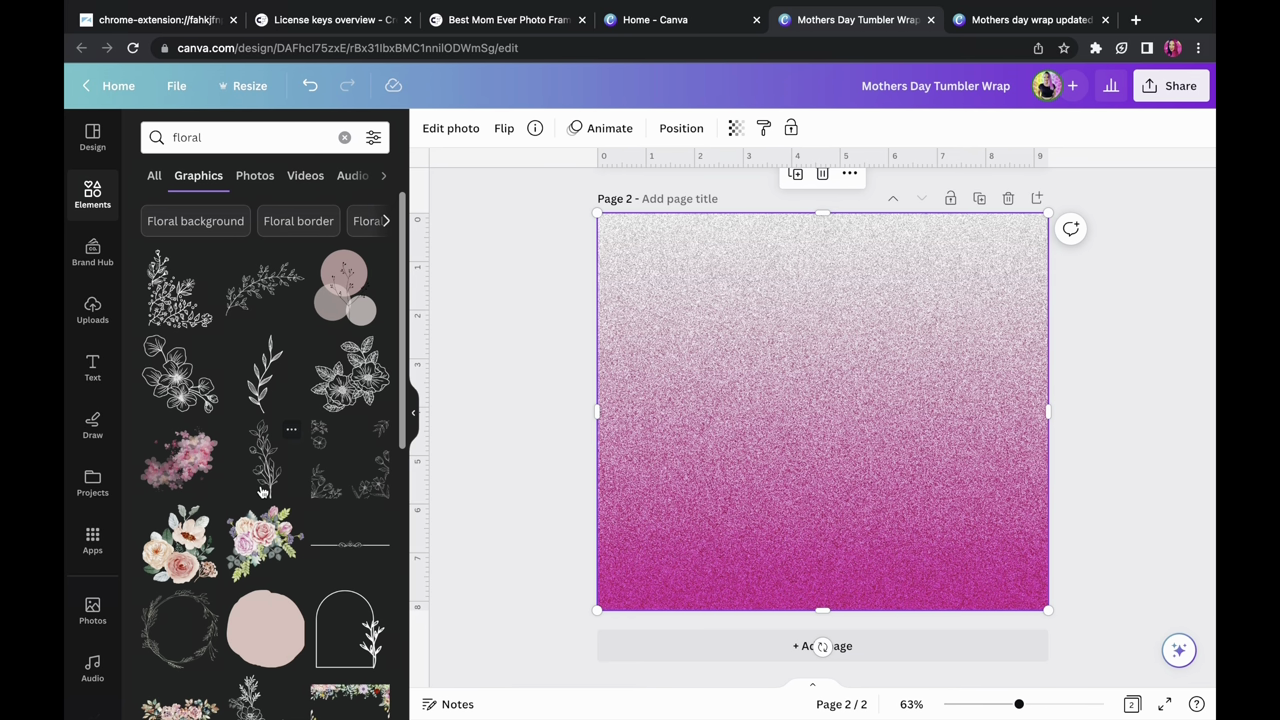
{"action": "scroll", "coordinate": [260, 490], "scroll_direction": "down", "scroll_amount": 5}
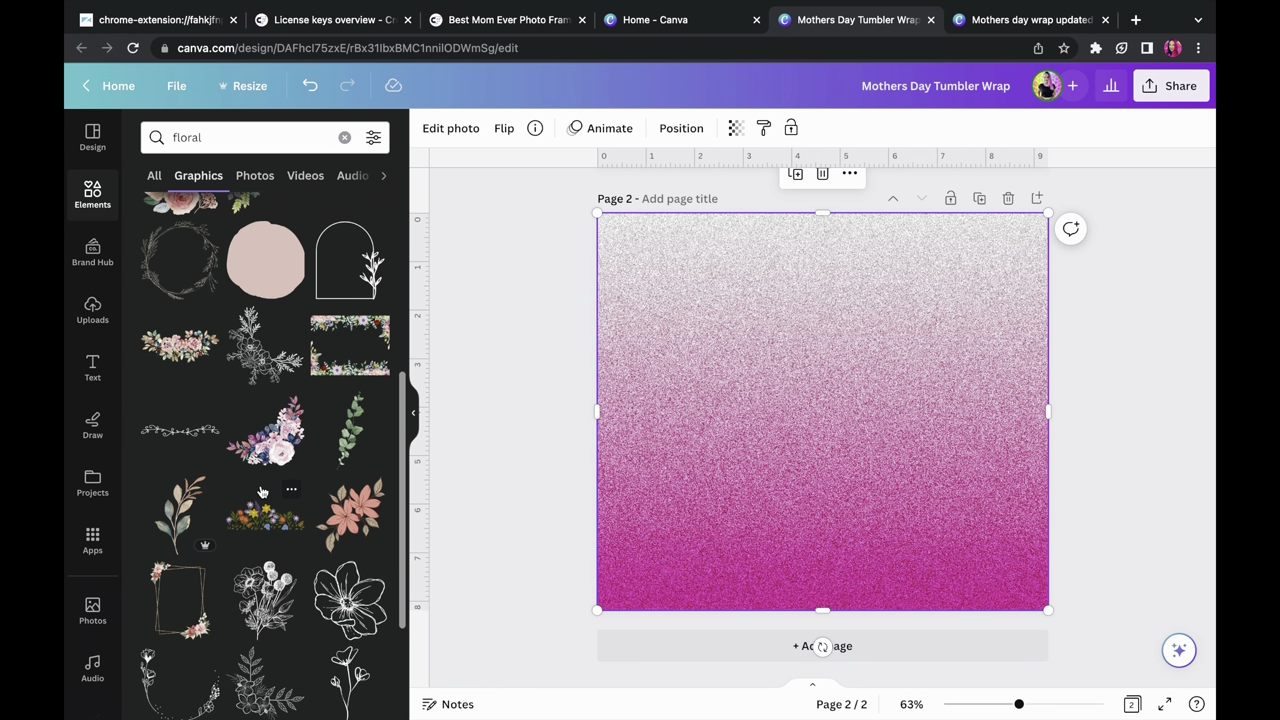
{"action": "scroll", "coordinate": [260, 492], "scroll_direction": "down", "scroll_amount": 3}
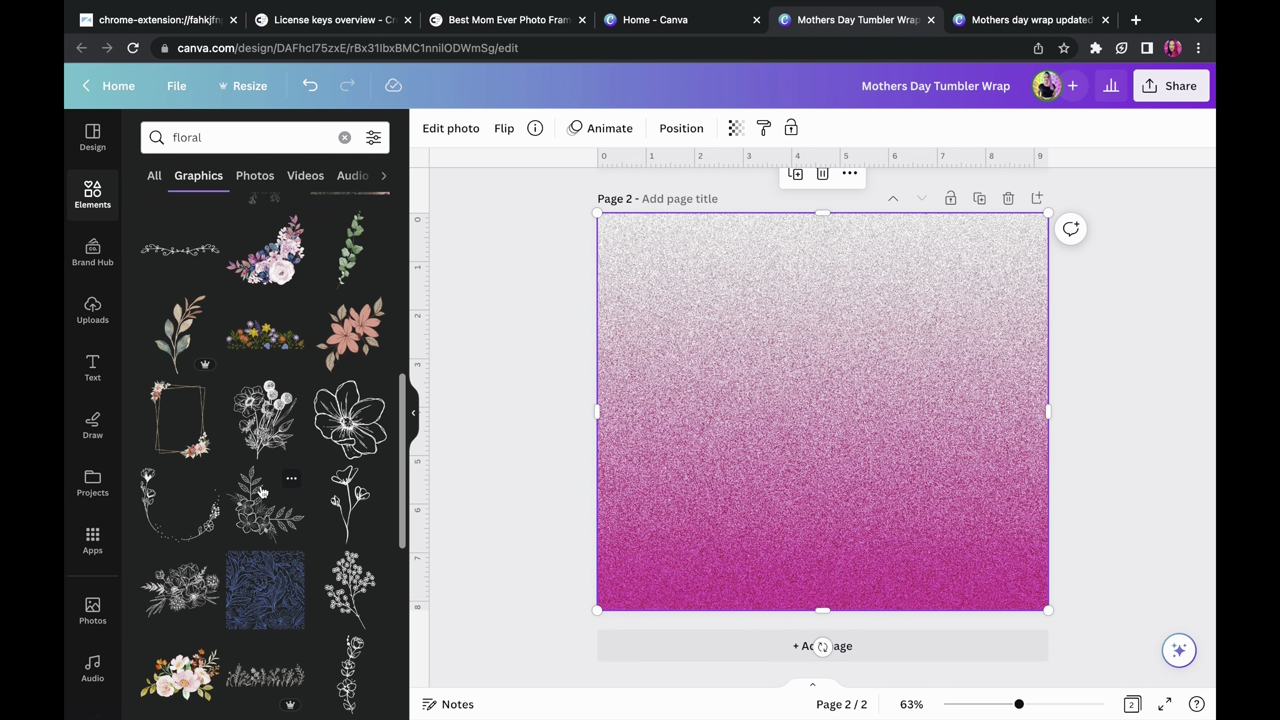
{"action": "scroll", "coordinate": [260, 490], "scroll_direction": "down", "scroll_amount": 4}
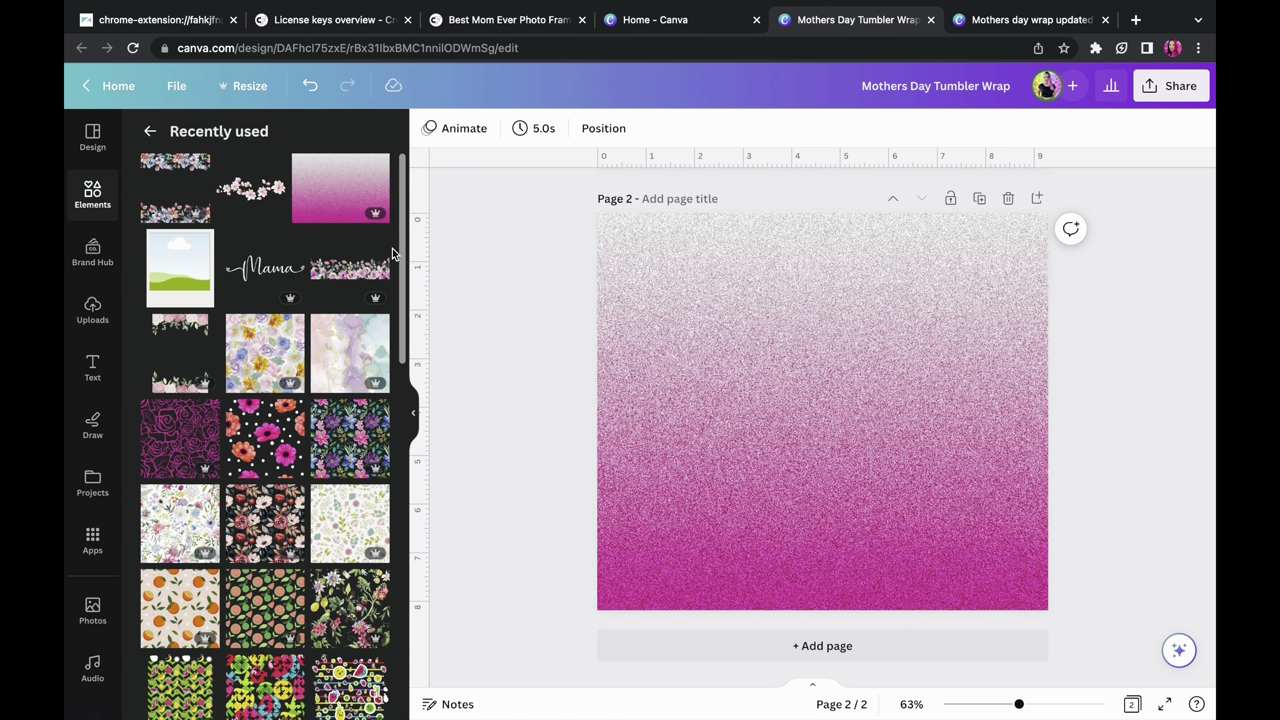
Add the recently used pink floral border to page 2, rotate it vertical, and fit it along the full left edge
{"action": "left_click", "coordinate": [349, 268]}
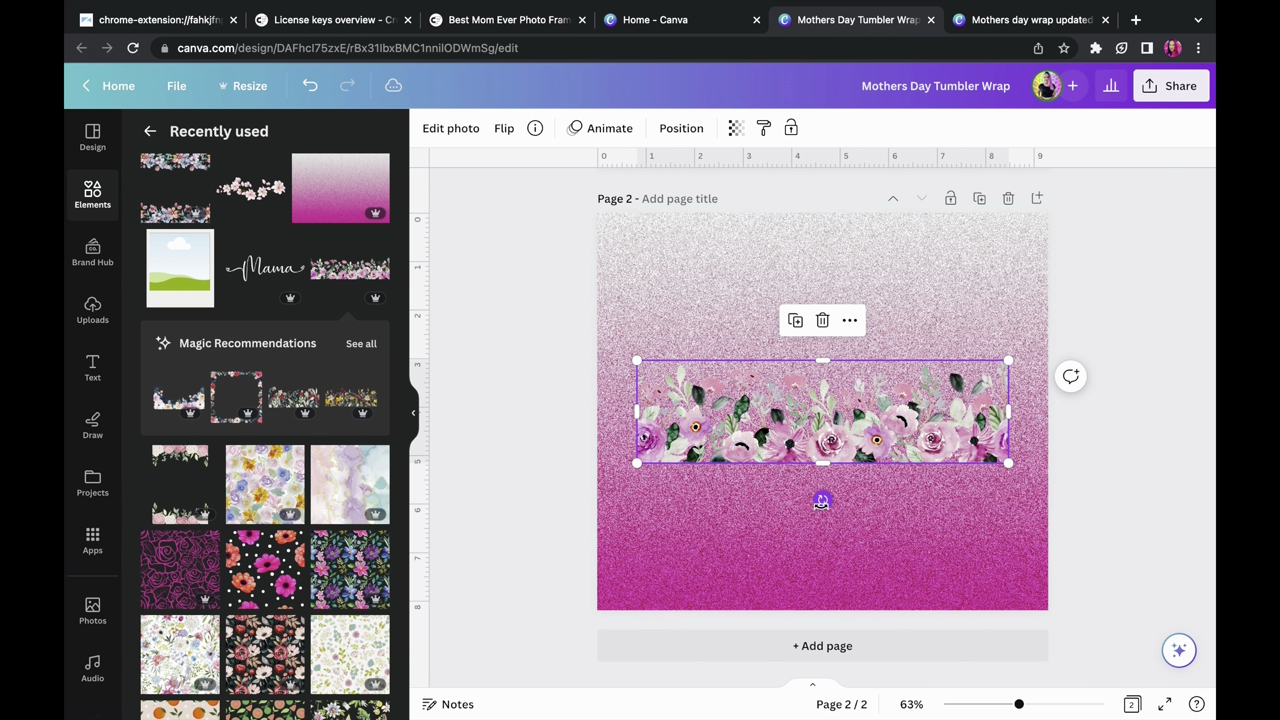
{"action": "left_click_drag", "start_coordinate": [821, 502], "coordinate": [623, 404]}
{"action": "left_click_drag", "start_coordinate": [699, 582], "coordinate": [707, 609]}
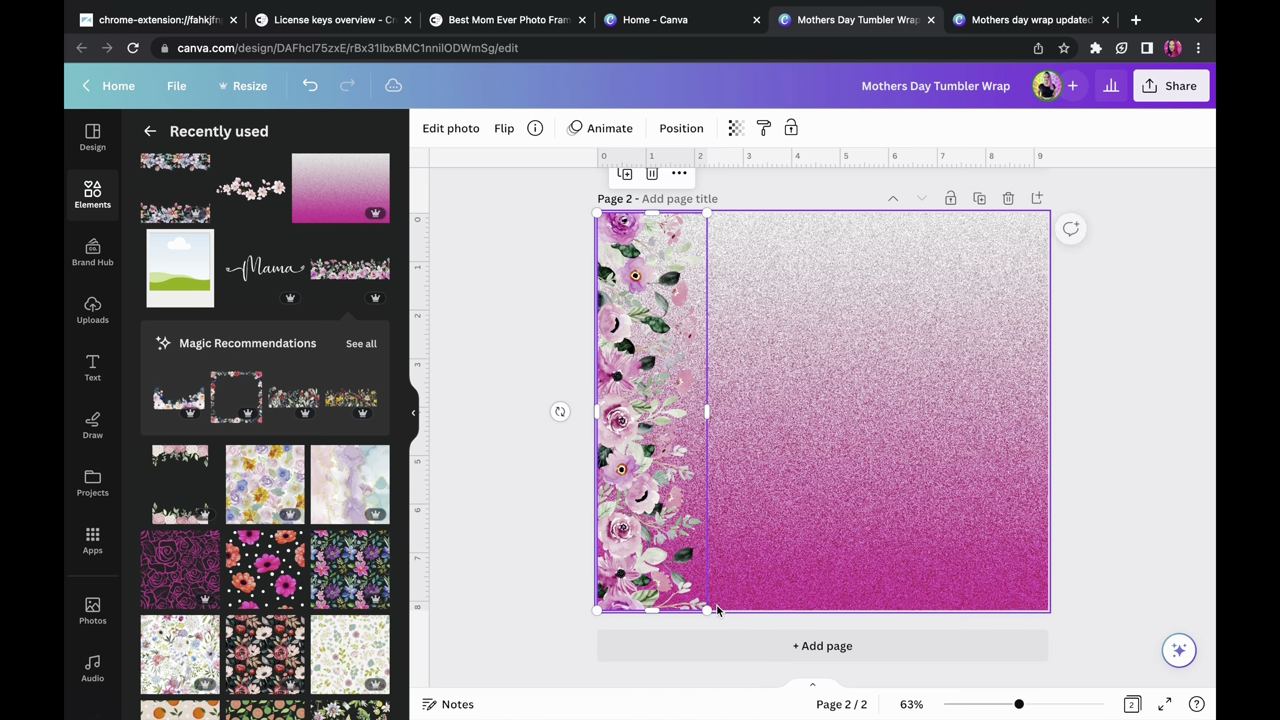
Duplicate the floral border, turn the copy around so its blooms face outward, and align it with the page's right edge
{"action": "left_click", "coordinate": [627, 175]}
{"action": "left_click_drag", "start_coordinate": [630, 410], "coordinate": [949, 436]}
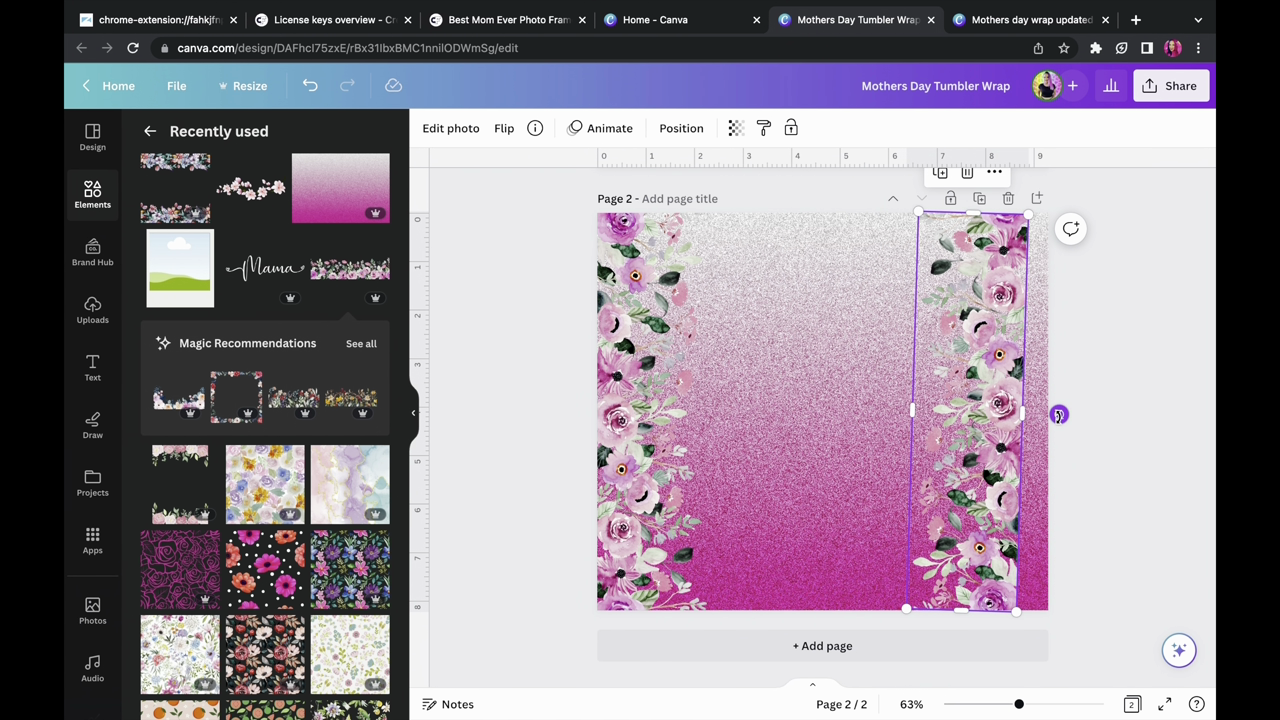
{"action": "left_click_drag", "start_coordinate": [1058, 414], "coordinate": [1025, 424]}
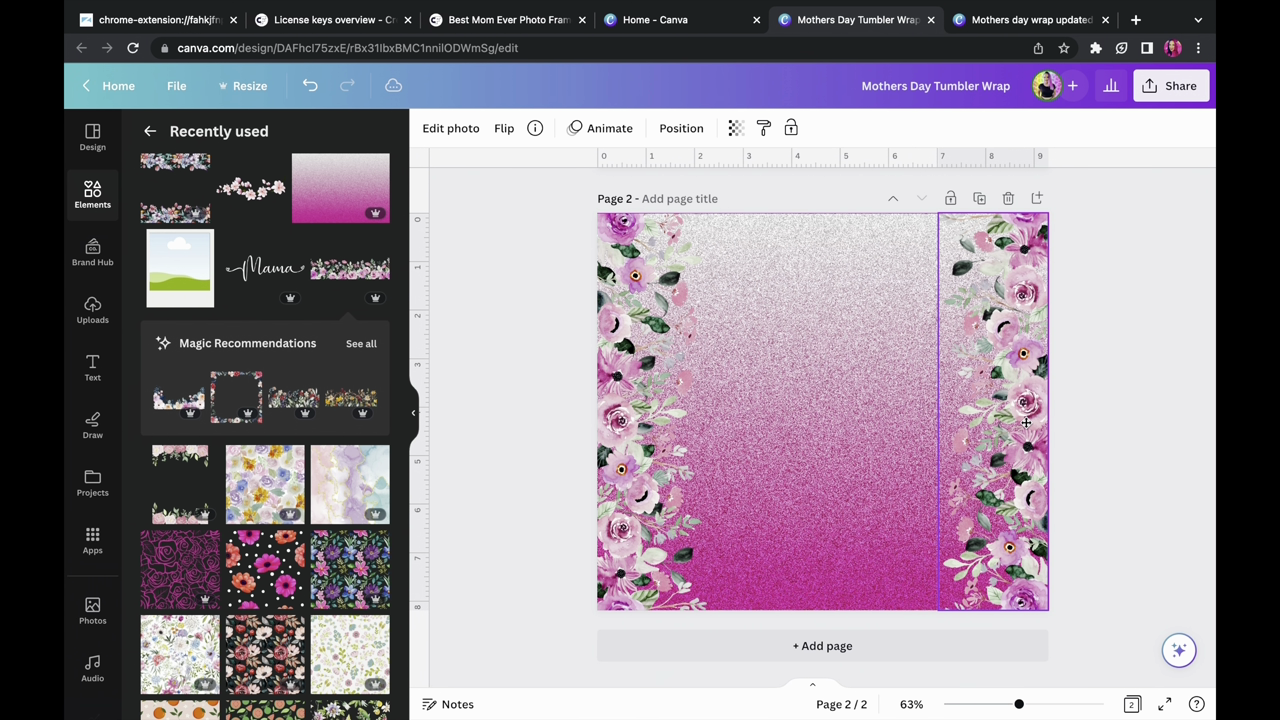
{"action": "left_click", "coordinate": [1145, 521]}
Search the elements for "mama" and add the black script "Mama" graphic with heart ends to the page
{"action": "left_click", "coordinate": [215, 138]}
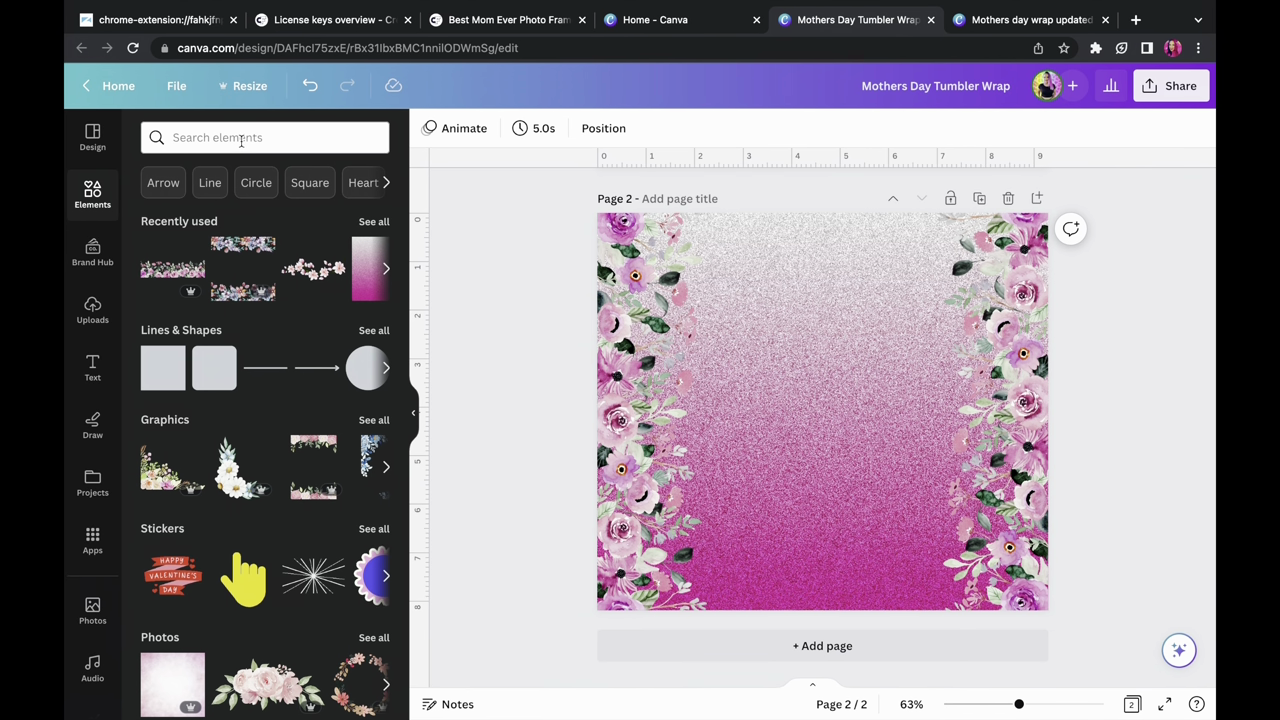
{"action": "left_click", "coordinate": [240, 140]}
{"action": "type", "text": "mama"}
{"action": "key", "text": "Return"}
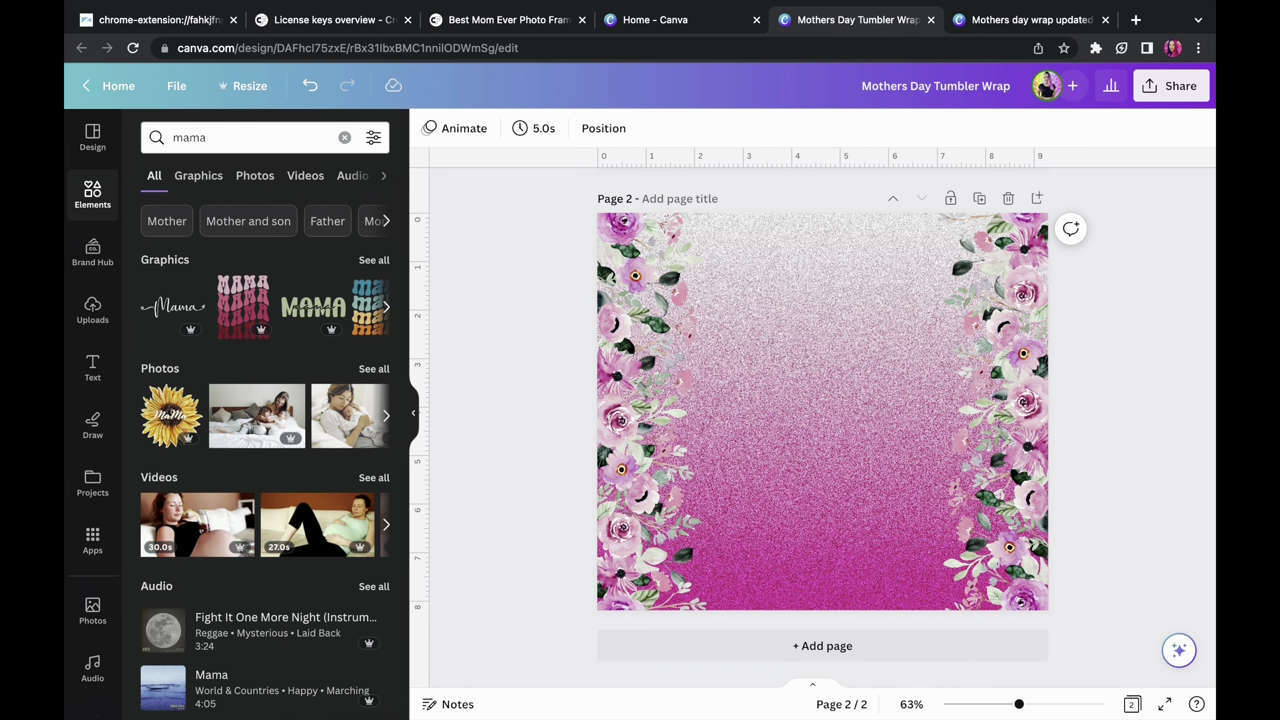
{"action": "left_click", "coordinate": [175, 313]}
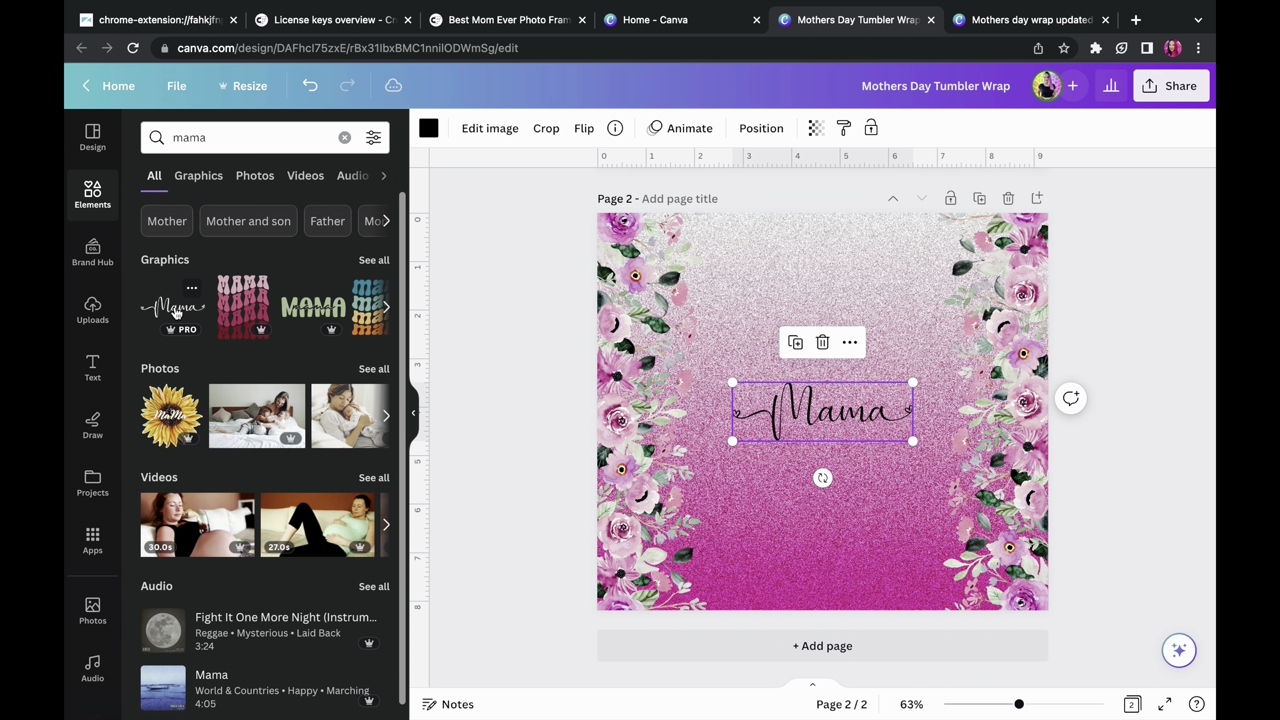
Rotate the "Mama" graphic to read upward, enlarge it to nearly the full page height, and centre it between the borders
{"action": "left_click_drag", "start_coordinate": [823, 476], "coordinate": [888, 411]}
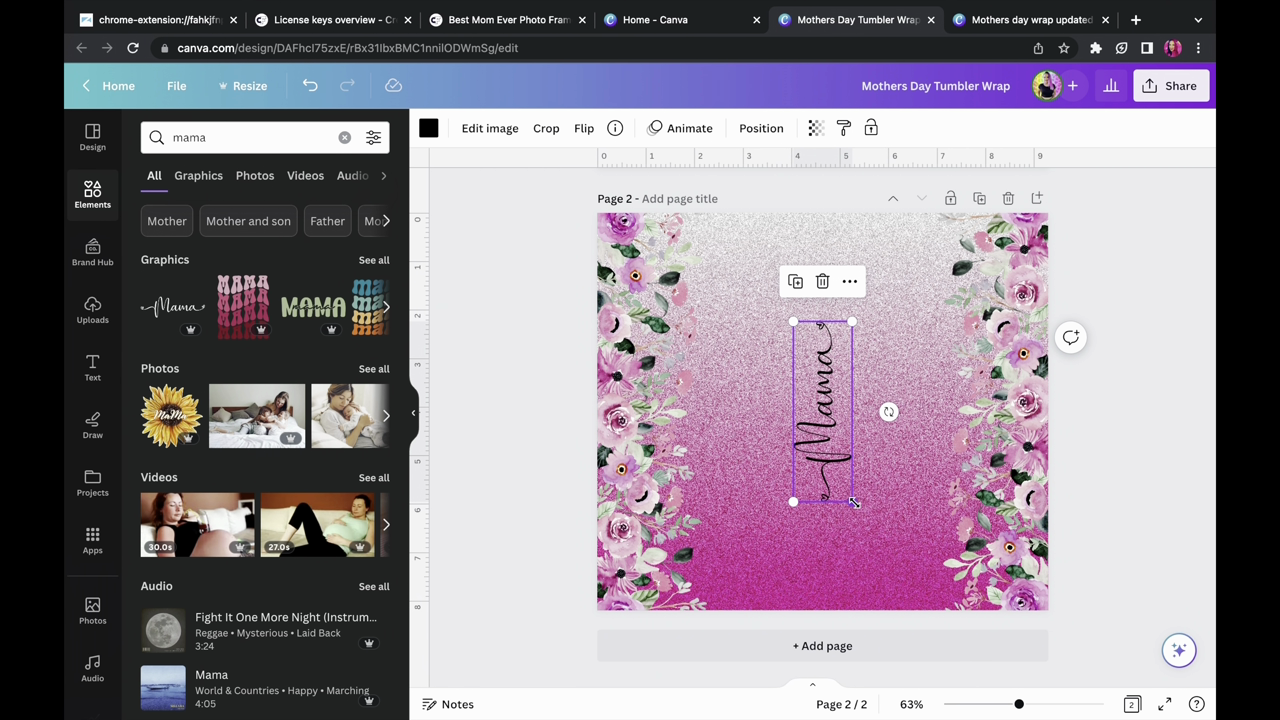
{"action": "left_click_drag", "start_coordinate": [853, 500], "coordinate": [932, 582]}
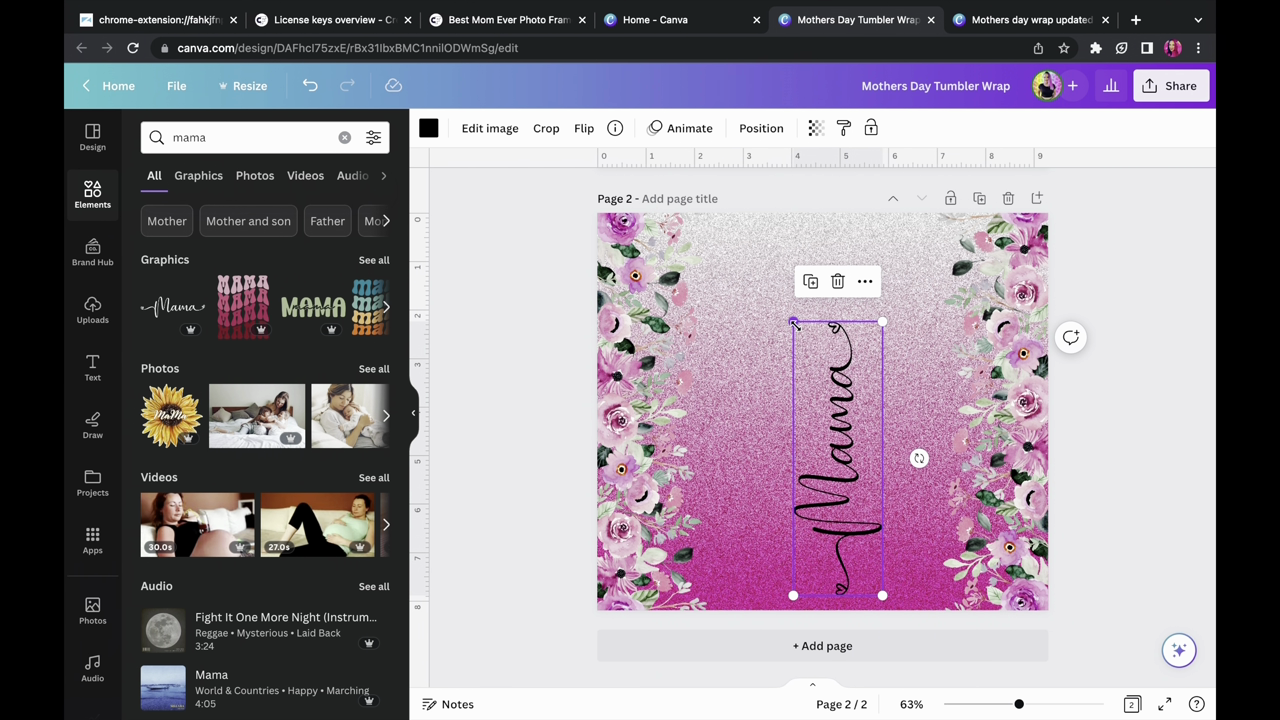
{"action": "left_click_drag", "start_coordinate": [790, 325], "coordinate": [759, 216]}
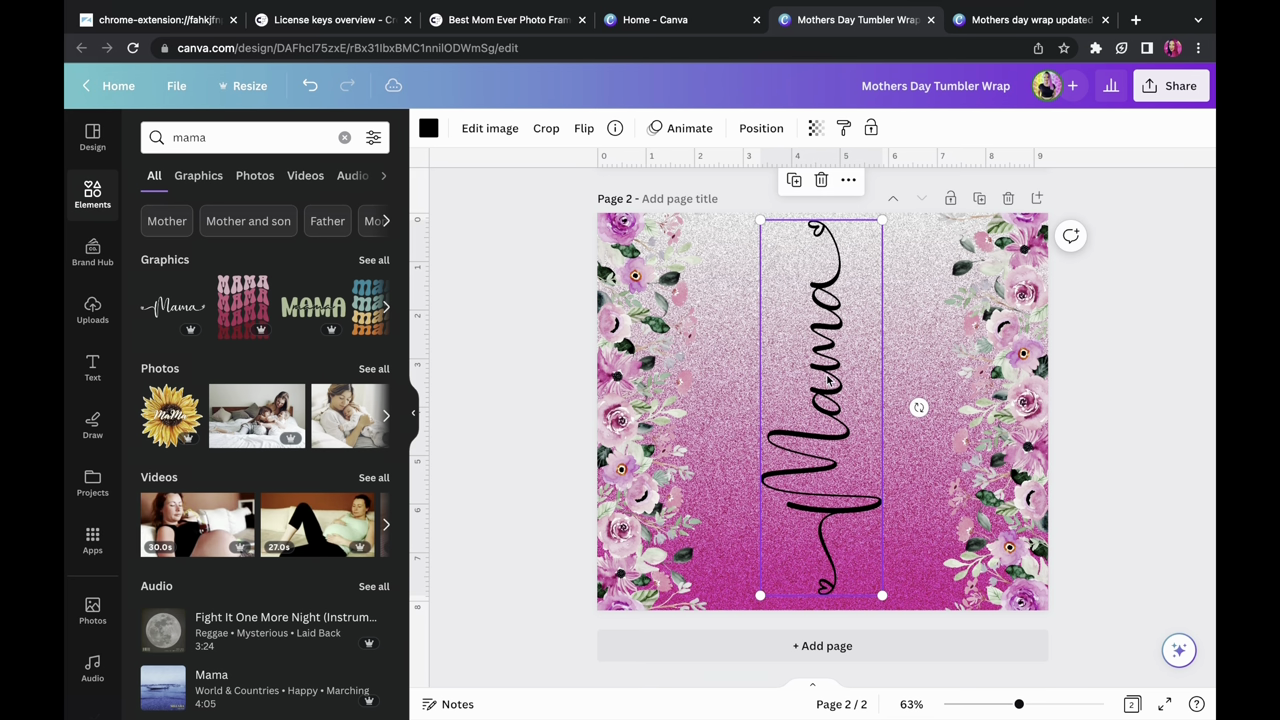
{"action": "left_click_drag", "start_coordinate": [829, 381], "coordinate": [829, 385]}
{"action": "left_click", "coordinate": [549, 375]}
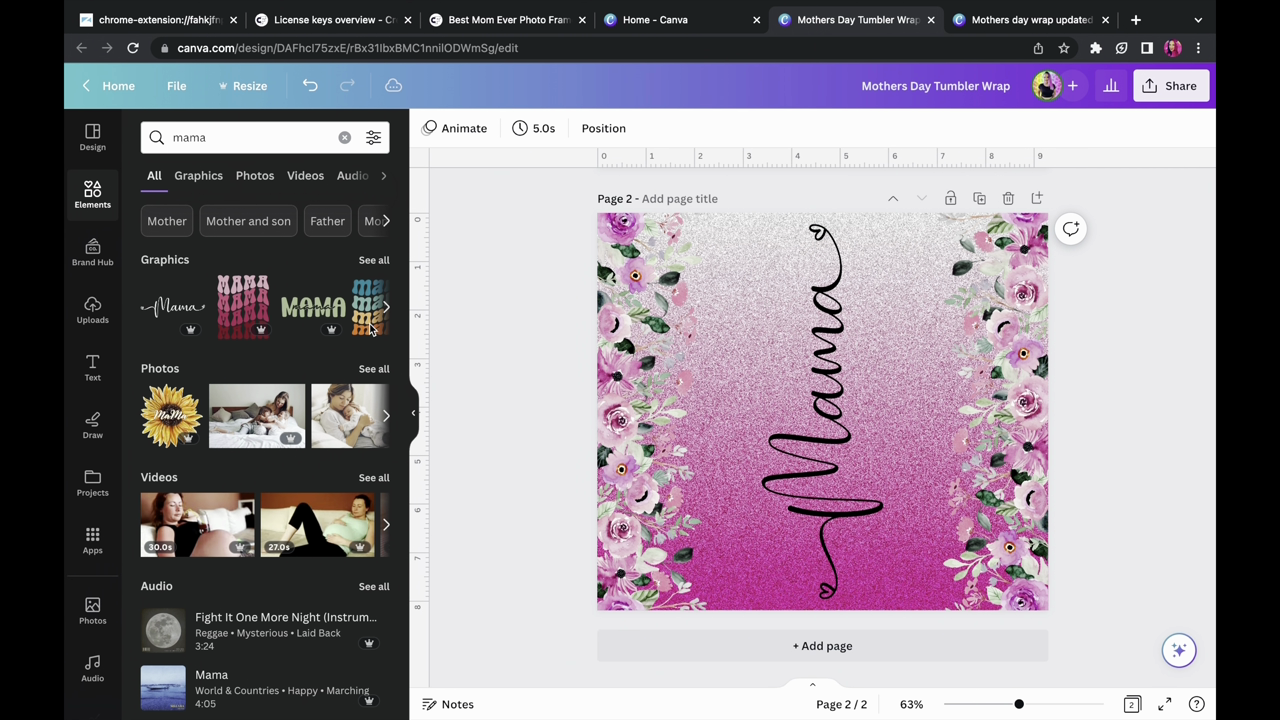
Search the elements for "photo frame" and add the single white polaroid from the frames results to the page
{"action": "left_click", "coordinate": [344, 138]}
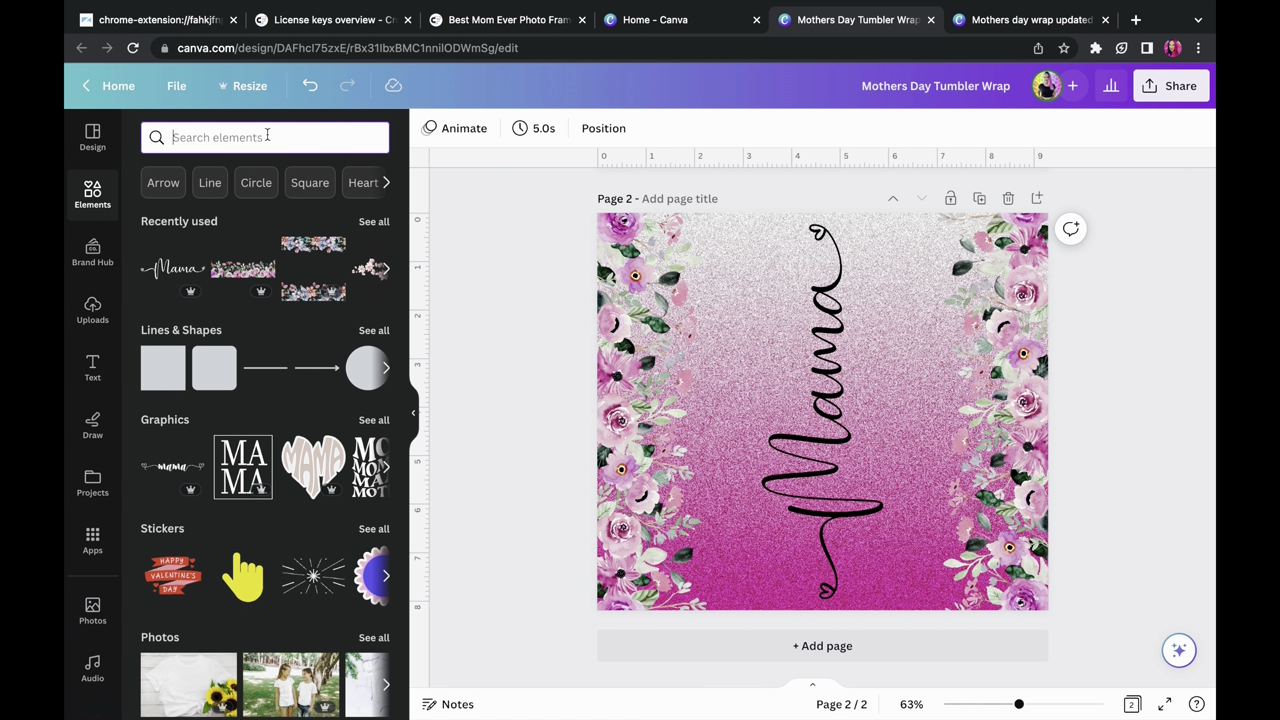
{"action": "type", "text": "ph"}
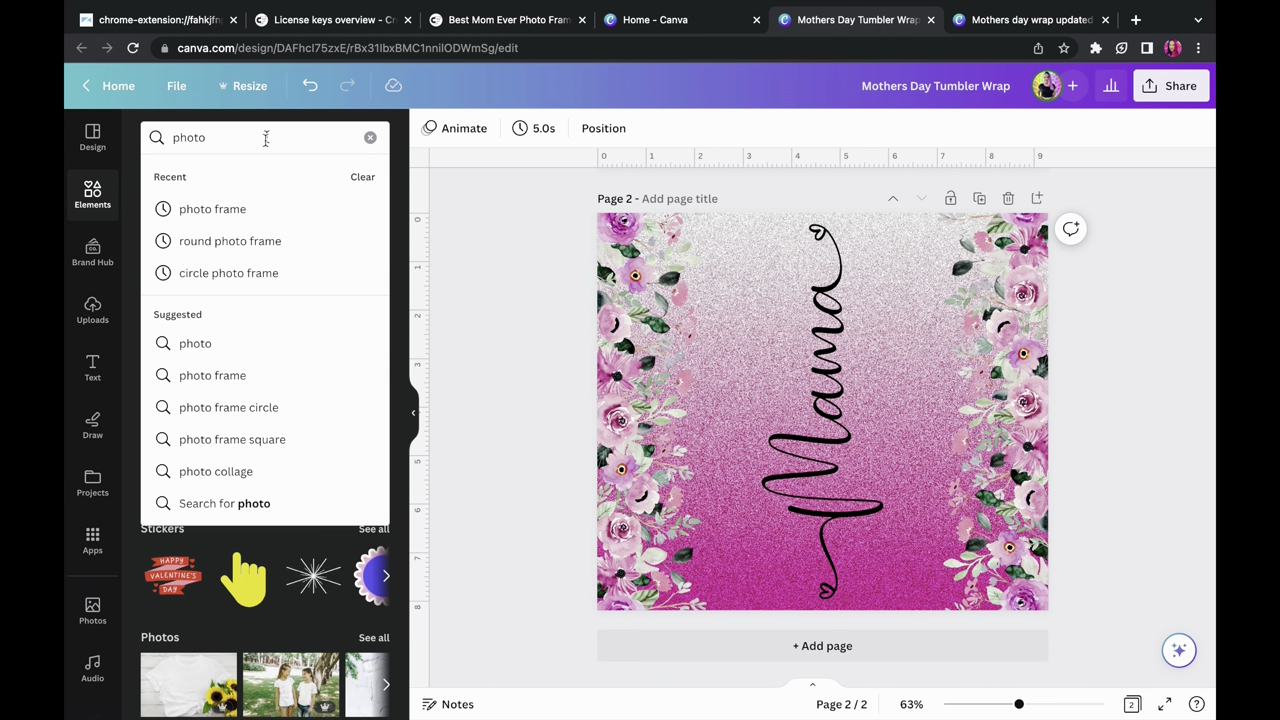
{"action": "type", "text": "oto"}
{"action": "left_click", "coordinate": [244, 209]}
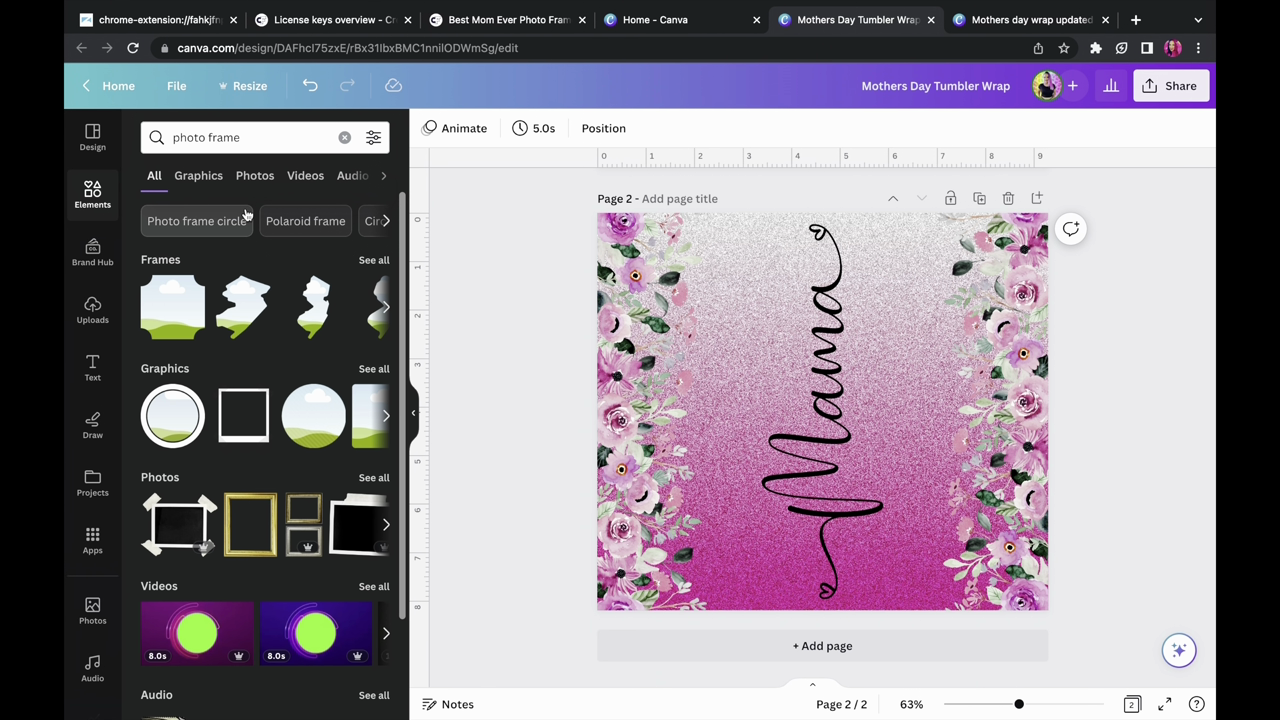
{"action": "left_click", "coordinate": [374, 261]}
{"action": "scroll", "coordinate": [217, 458], "scroll_direction": "down", "scroll_amount": 2}
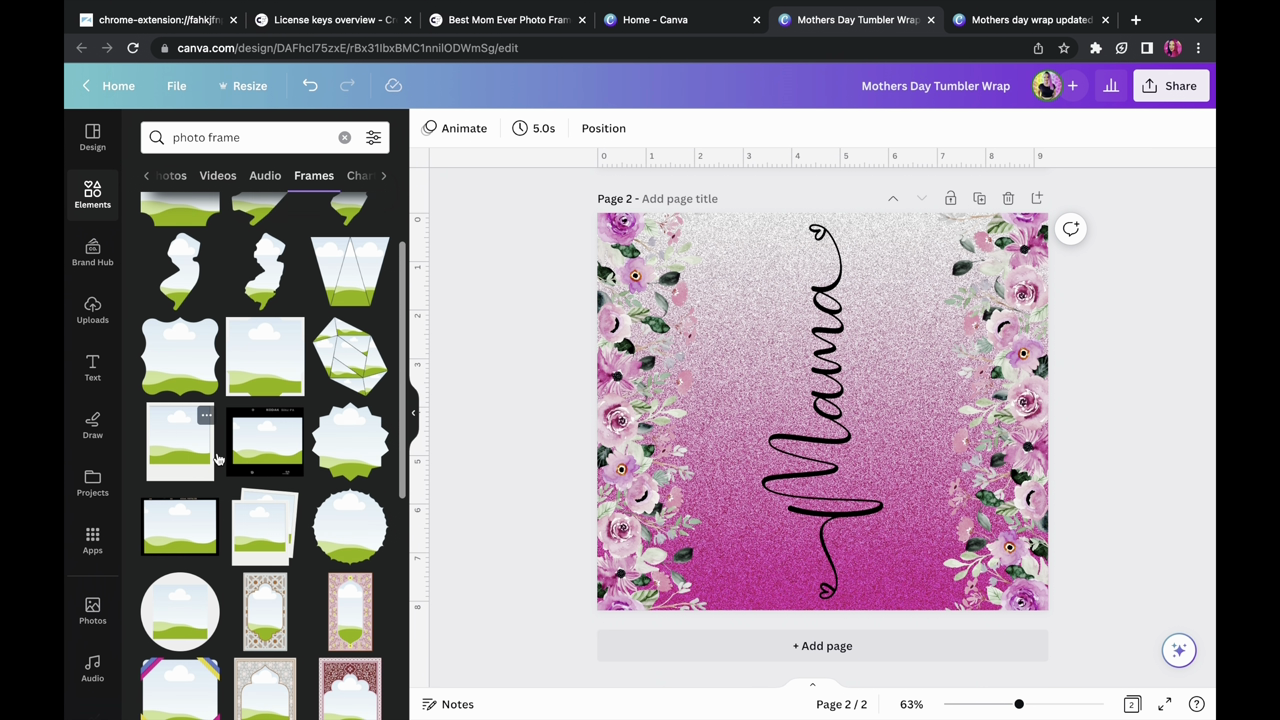
{"action": "left_click", "coordinate": [175, 454]}
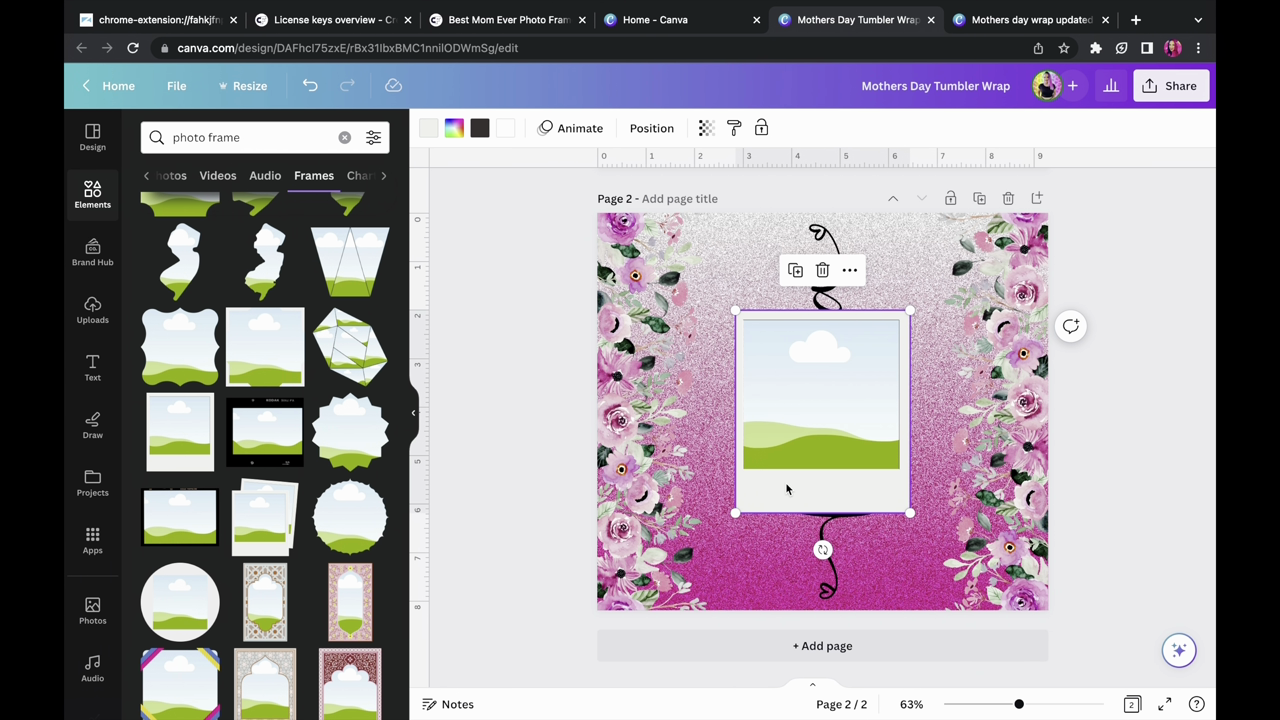
Shrink and tilt the polaroid frame beside the upper left of "Mama", and place an oppositely tilted copy at the upper right
{"action": "left_click_drag", "start_coordinate": [786, 489], "coordinate": [691, 406]}
{"action": "left_click_drag", "start_coordinate": [806, 429], "coordinate": [731, 363]}
{"action": "left_click_drag", "start_coordinate": [713, 408], "coordinate": [928, 378]}
{"action": "left_click", "coordinate": [692, 204]}
{"action": "left_click_drag", "start_coordinate": [921, 431], "coordinate": [958, 380]}
{"action": "left_click", "coordinate": [835, 380]}
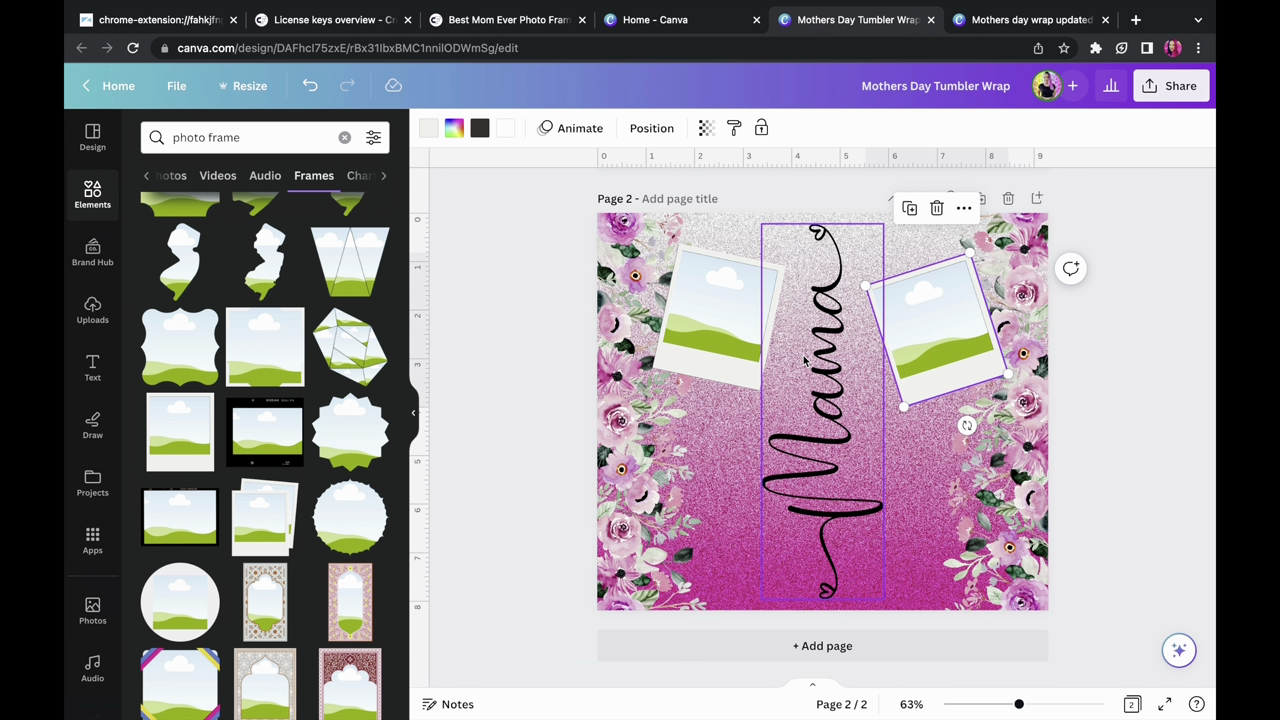
Duplicate the upper-left polaroid frame, place the copy at the page's lower left, and tilt it counter-clockwise
{"action": "left_click", "coordinate": [729, 385]}
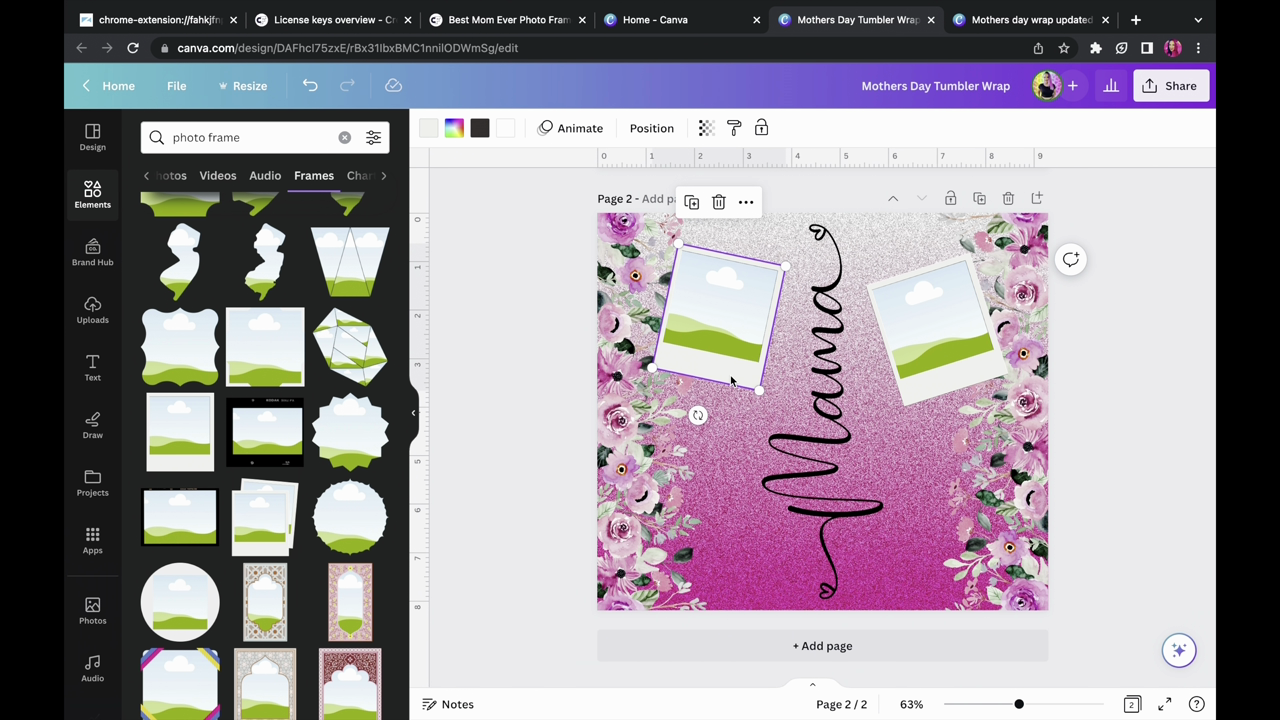
{"action": "left_click", "coordinate": [691, 212]}
{"action": "left_click_drag", "start_coordinate": [715, 335], "coordinate": [718, 522]}
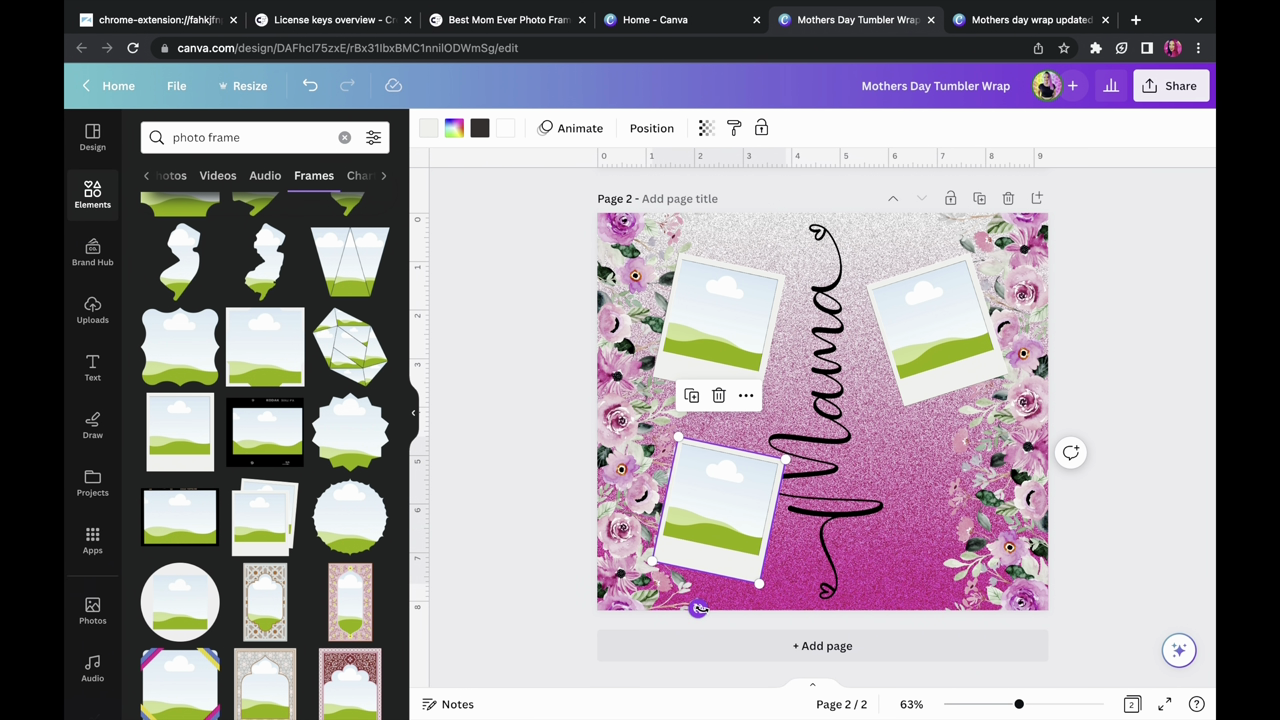
{"action": "left_click_drag", "start_coordinate": [699, 607], "coordinate": [737, 570]}
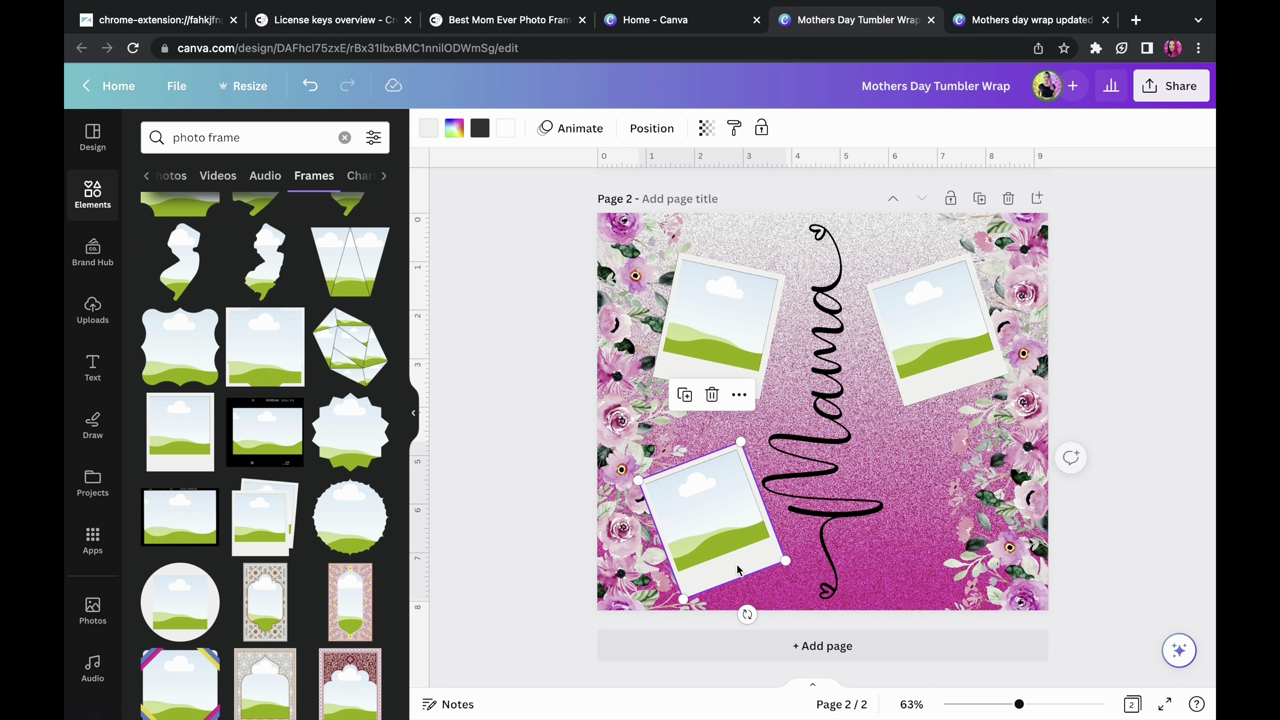
Duplicate the upper-right polaroid frame, place the copy at the page's lower right, and tilt it clockwise
{"action": "left_click", "coordinate": [940, 390]}
{"action": "key", "text": "super+d"}
{"action": "left_click_drag", "start_coordinate": [954, 366], "coordinate": [971, 552]}
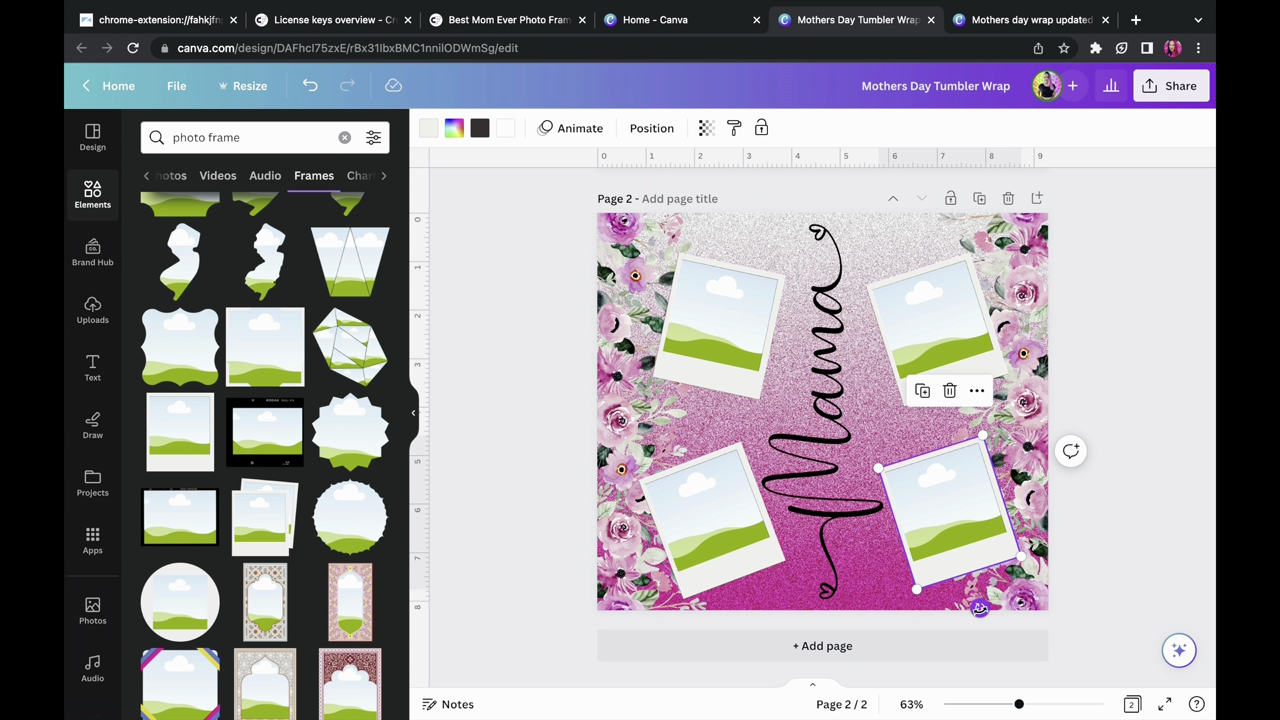
{"action": "left_click_drag", "start_coordinate": [979, 608], "coordinate": [942, 567]}
Adjust the spacing of the polaroid frames by moving the upper two up and the left two slightly outward
{"action": "left_click", "coordinate": [968, 345]}
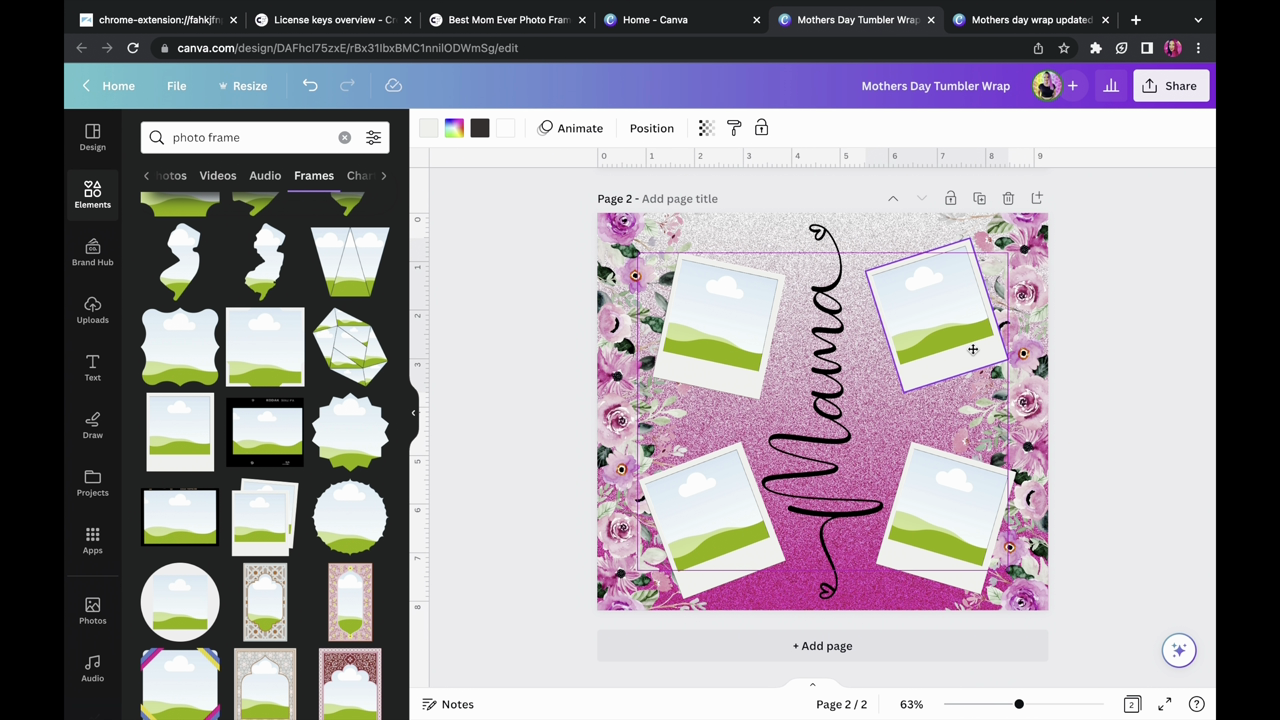
{"action": "left_click_drag", "start_coordinate": [720, 381], "coordinate": [708, 373]}
{"action": "left_click_drag", "start_coordinate": [706, 540], "coordinate": [694, 563]}
{"action": "left_click_drag", "start_coordinate": [903, 560], "coordinate": [903, 560]}
{"action": "left_click", "coordinate": [943, 358]}
{"action": "left_click", "coordinate": [700, 515]}
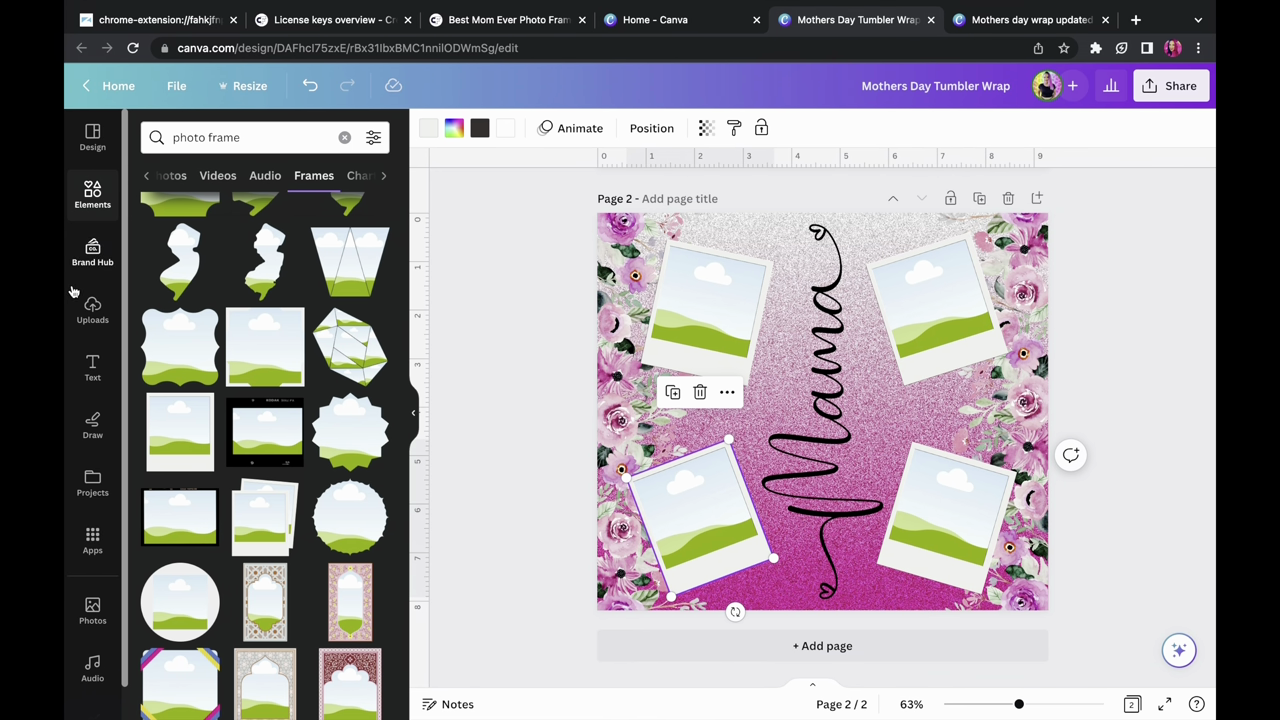
Fill the four polaroid frames with the four uploaded mother-and-child photos, and nudge the upper-left polaroid slightly up
{"action": "left_click", "coordinate": [92, 310]}
{"action": "left_click_drag", "start_coordinate": [180, 425], "coordinate": [697, 320]}
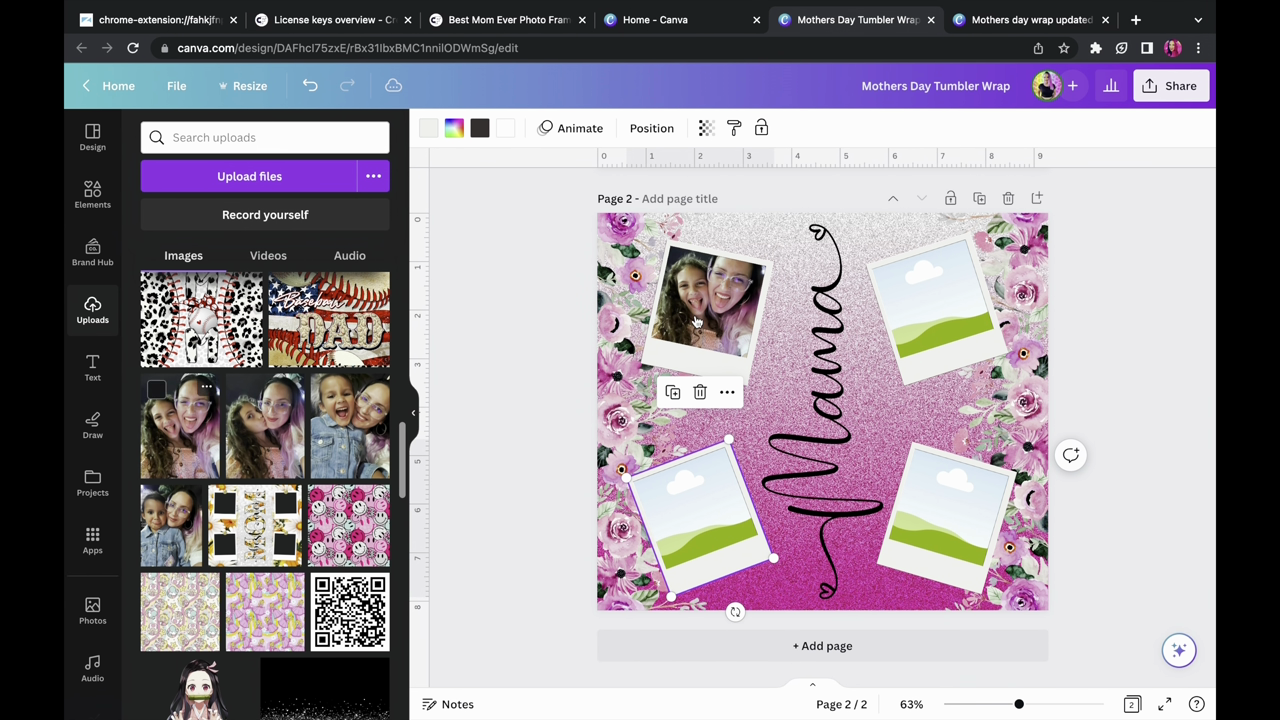
{"action": "left_click", "coordinate": [283, 443]}
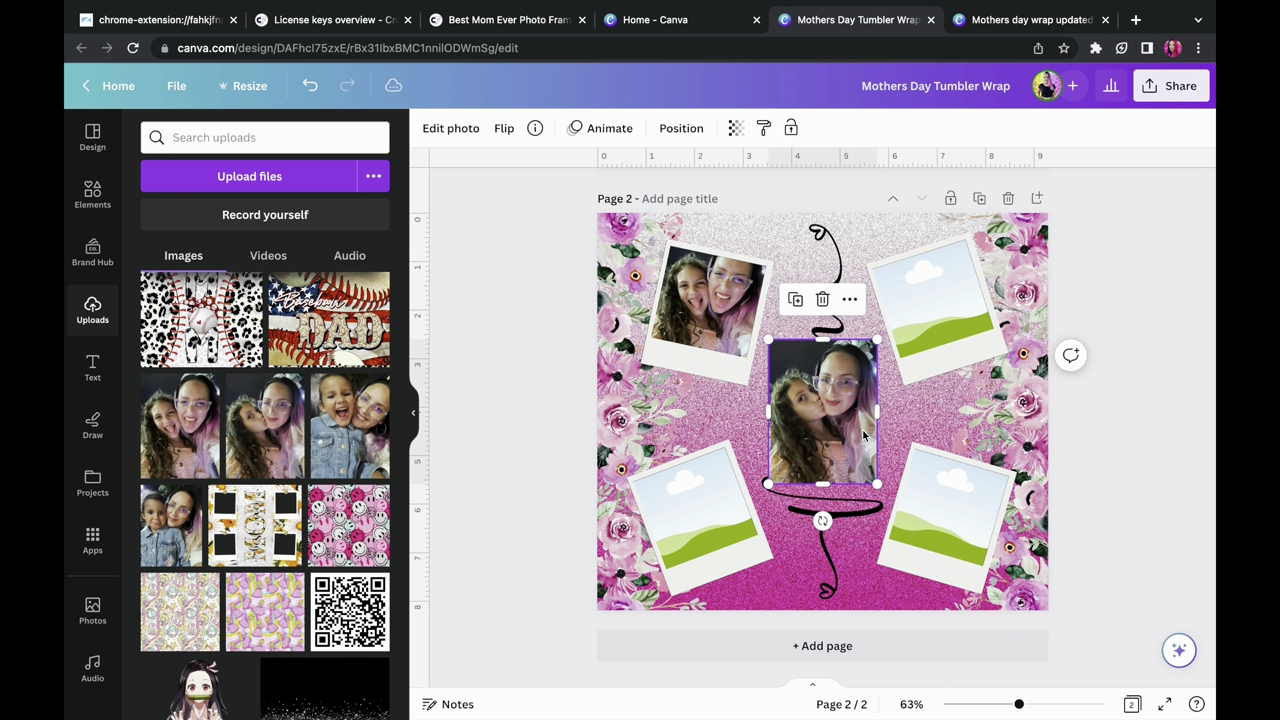
{"action": "left_click_drag", "start_coordinate": [865, 433], "coordinate": [967, 541]}
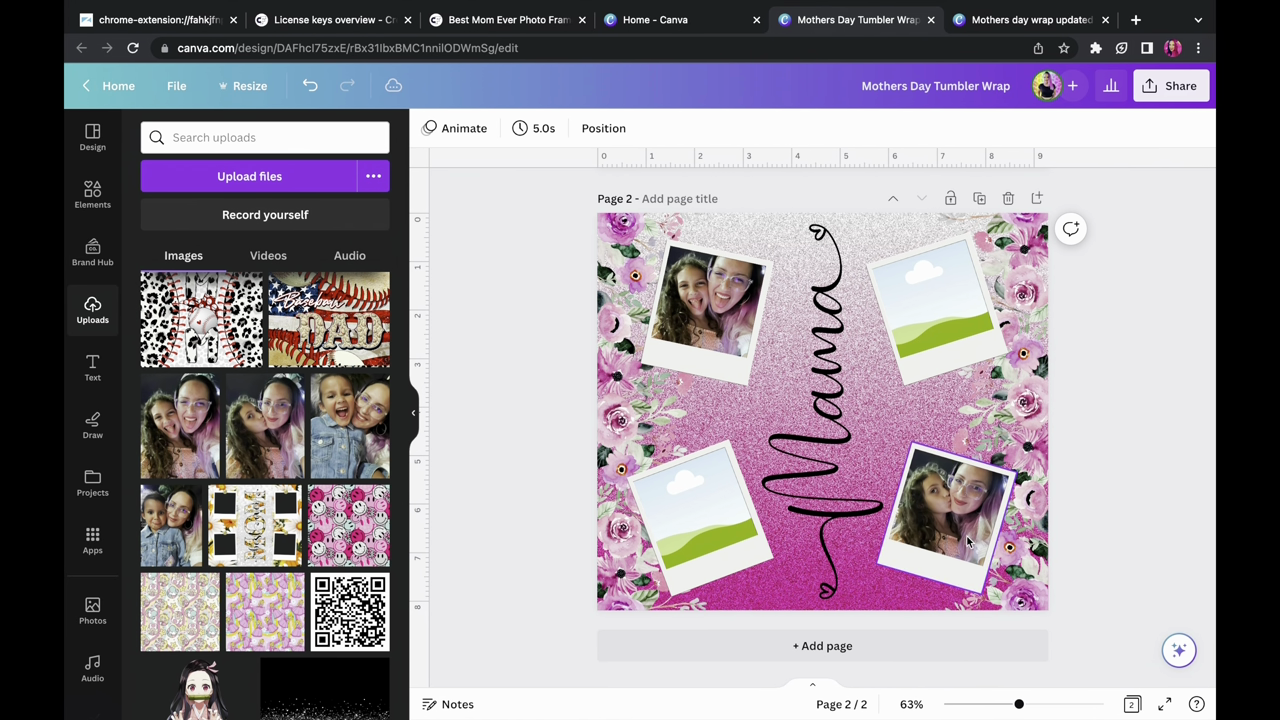
{"action": "left_click_drag", "start_coordinate": [340, 435], "coordinate": [932, 302]}
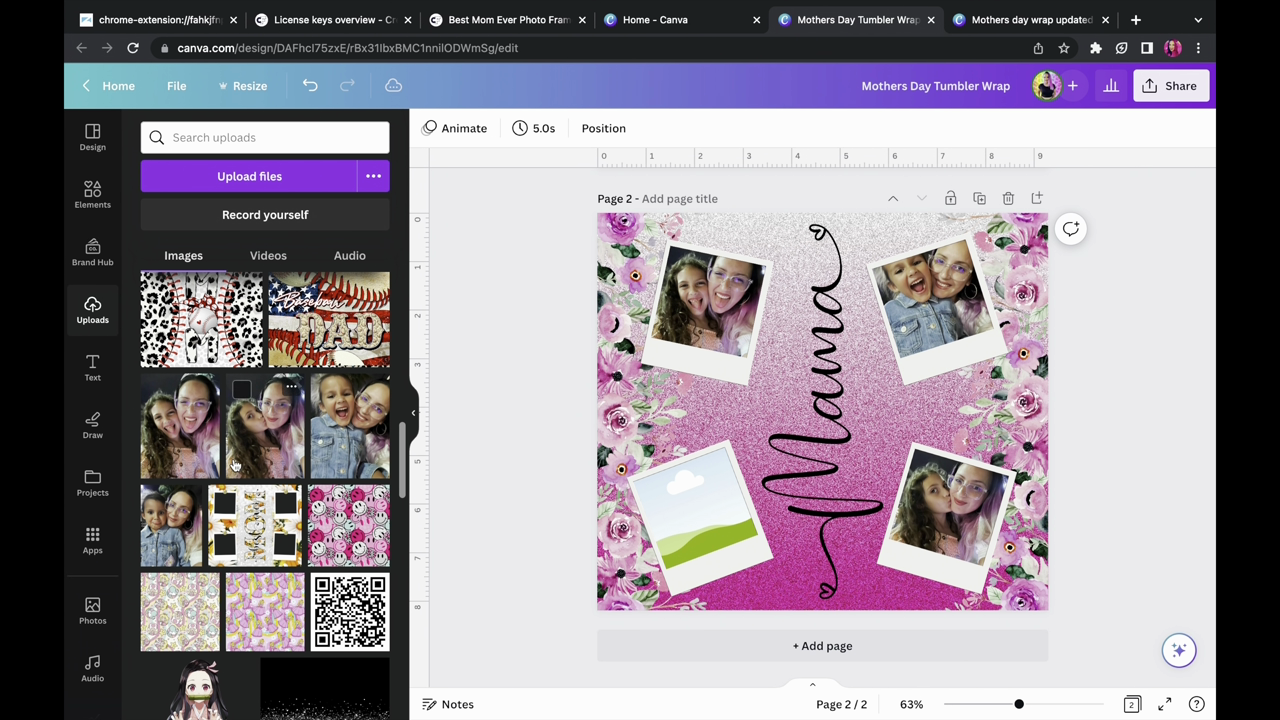
{"action": "left_click_drag", "start_coordinate": [157, 521], "coordinate": [702, 517]}
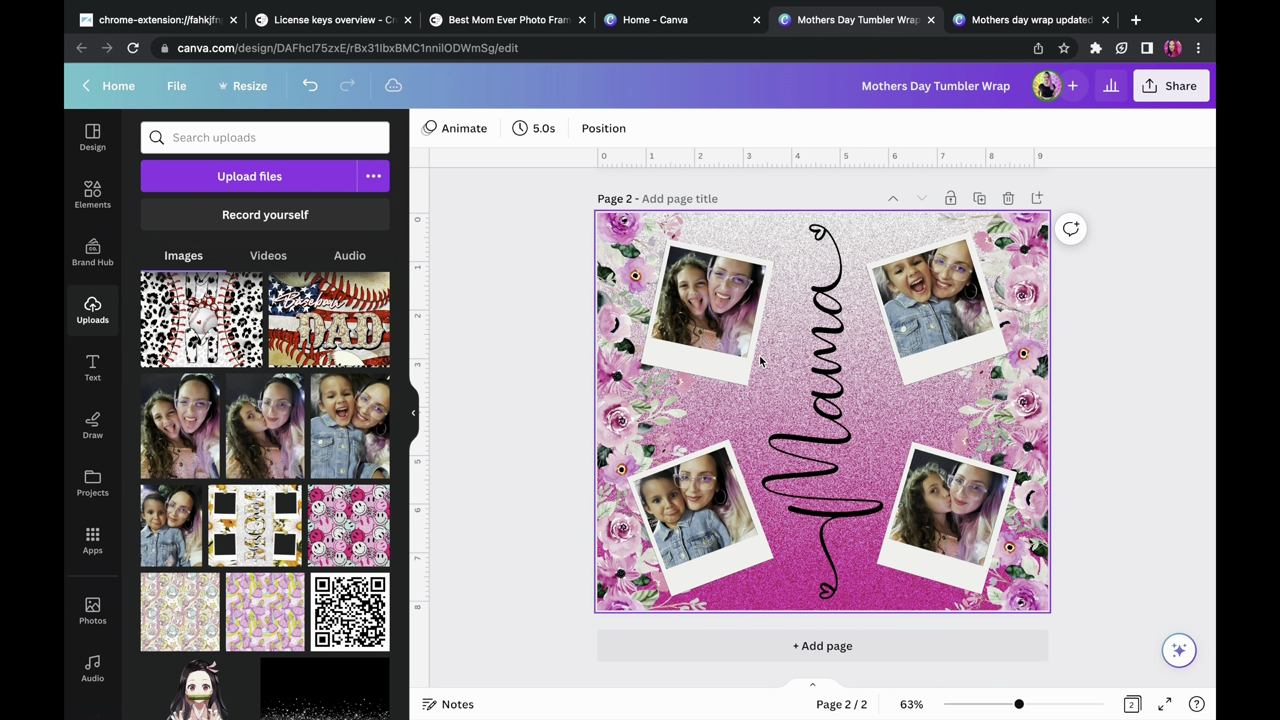
{"action": "left_click_drag", "start_coordinate": [712, 362], "coordinate": [708, 355]}
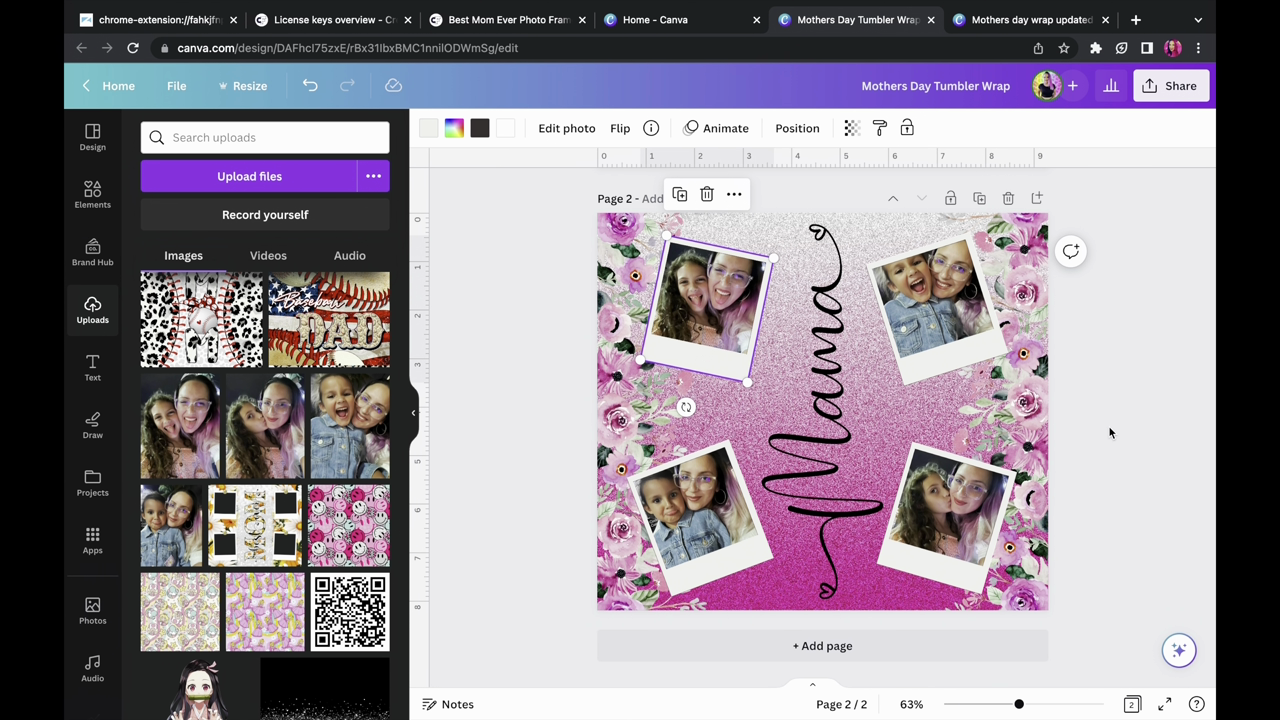
{"action": "left_click", "coordinate": [1168, 452]}
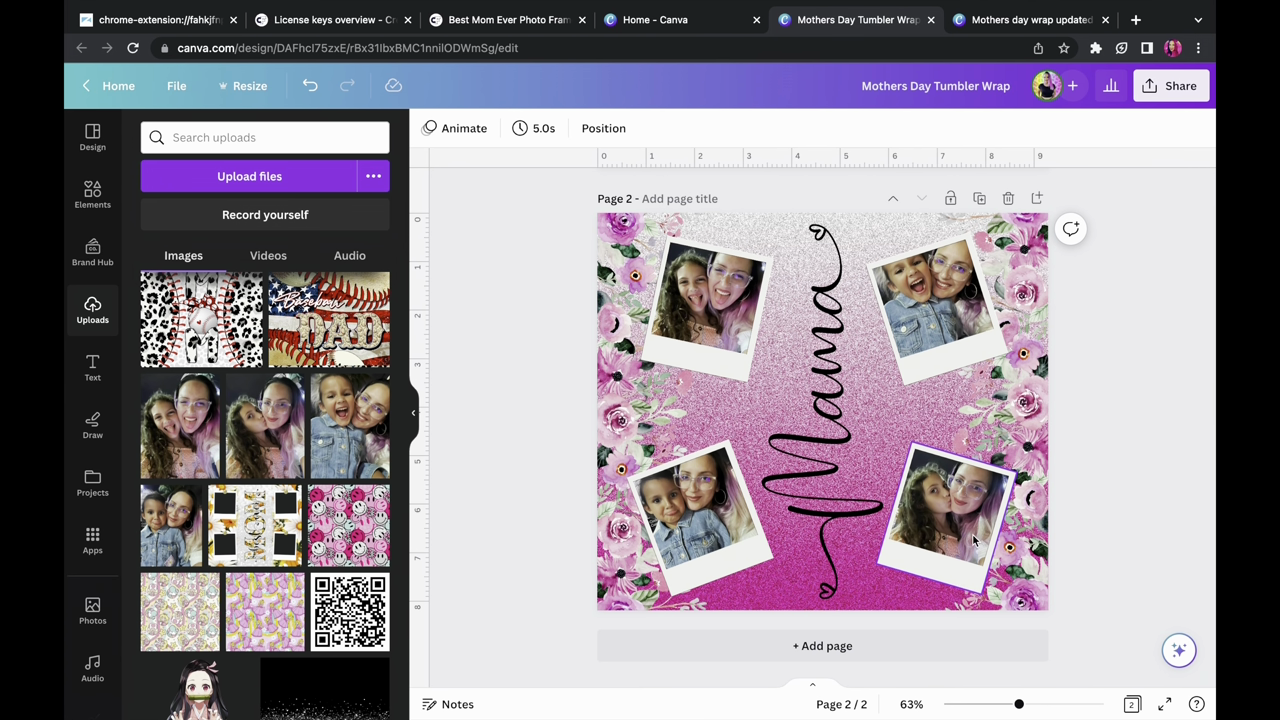
Nudge the lower-right and lower-left polaroid photos on page 2 slightly upward
{"action": "left_click", "coordinate": [940, 581]}
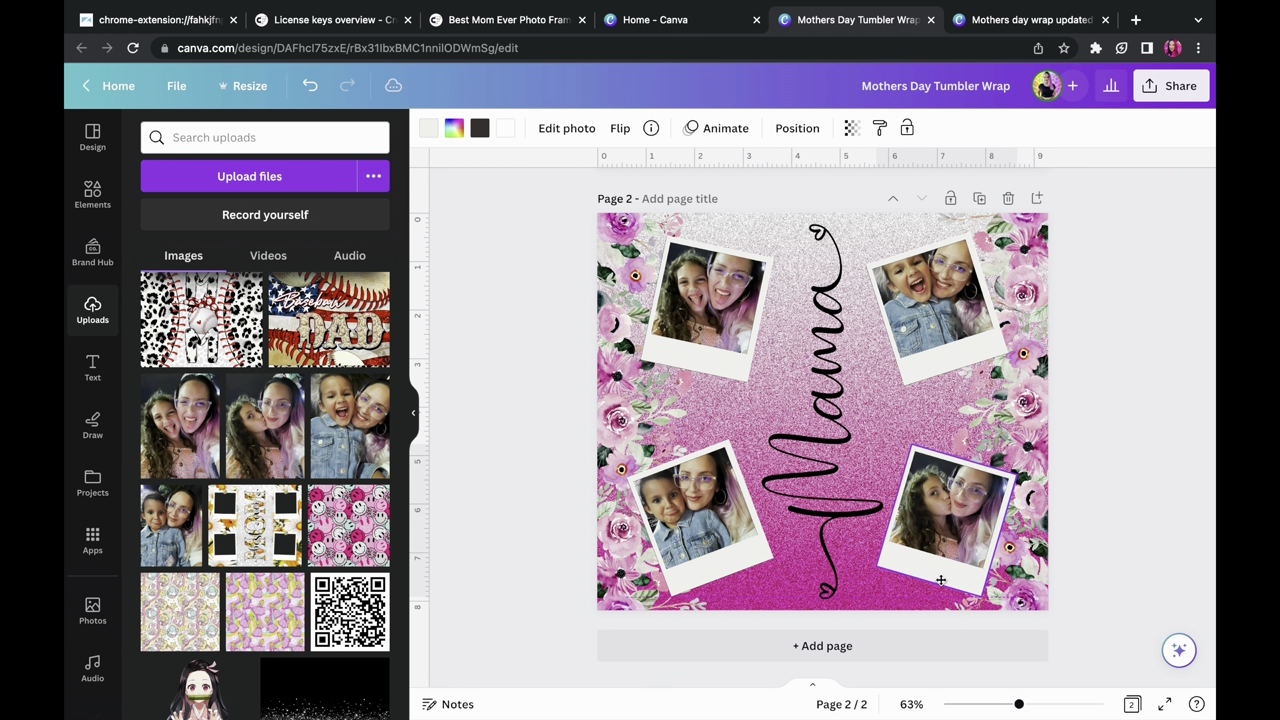
{"action": "left_click", "coordinate": [723, 572]}
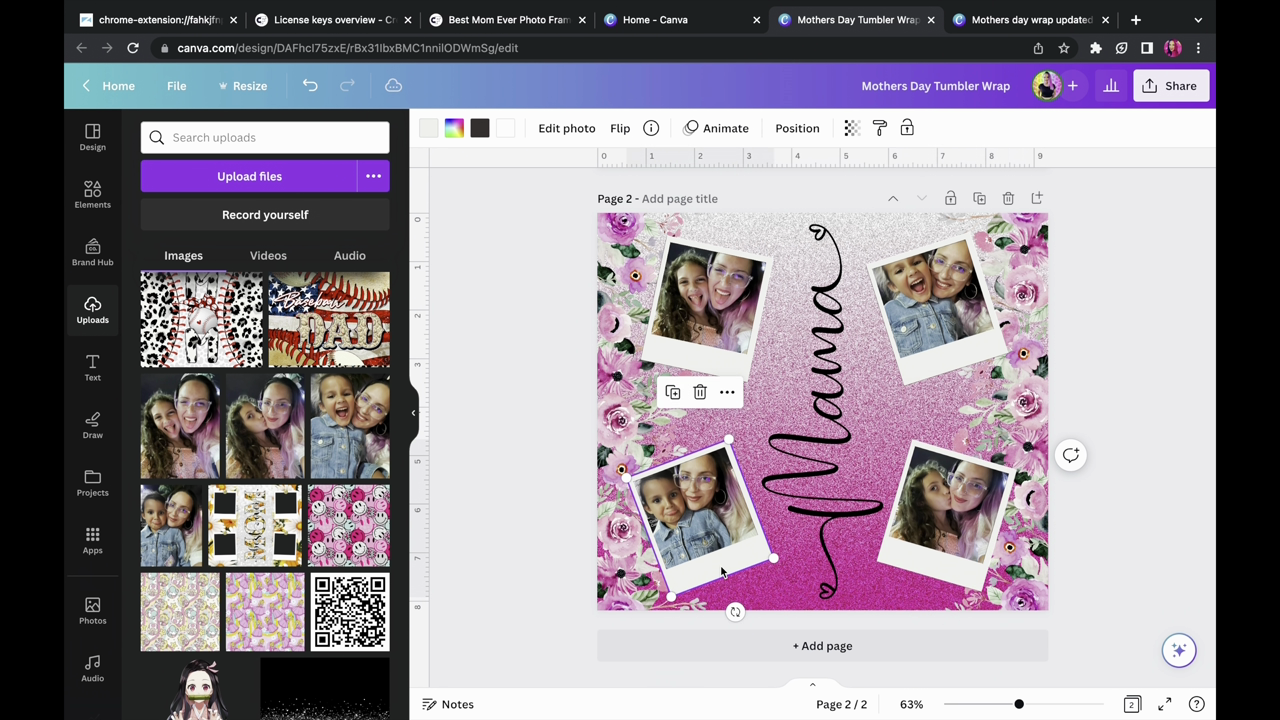
{"action": "left_click_drag", "start_coordinate": [722, 572], "coordinate": [720, 565]}
{"action": "left_click", "coordinate": [1145, 499]}
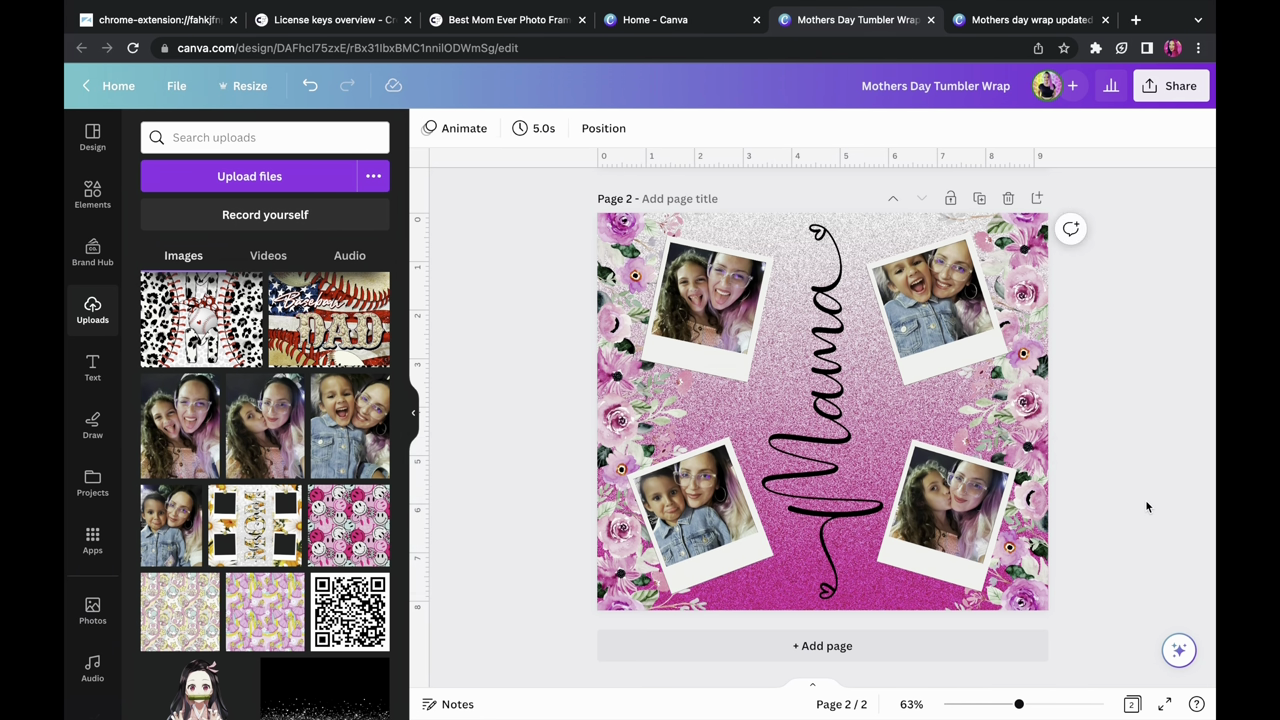
Change the colour of the "Mama" script on page 2 from the document colours to white
{"action": "scroll", "coordinate": [1146, 483], "scroll_direction": "up", "scroll_amount": 3}
{"action": "scroll", "coordinate": [1147, 488], "scroll_direction": "up", "scroll_amount": 2}
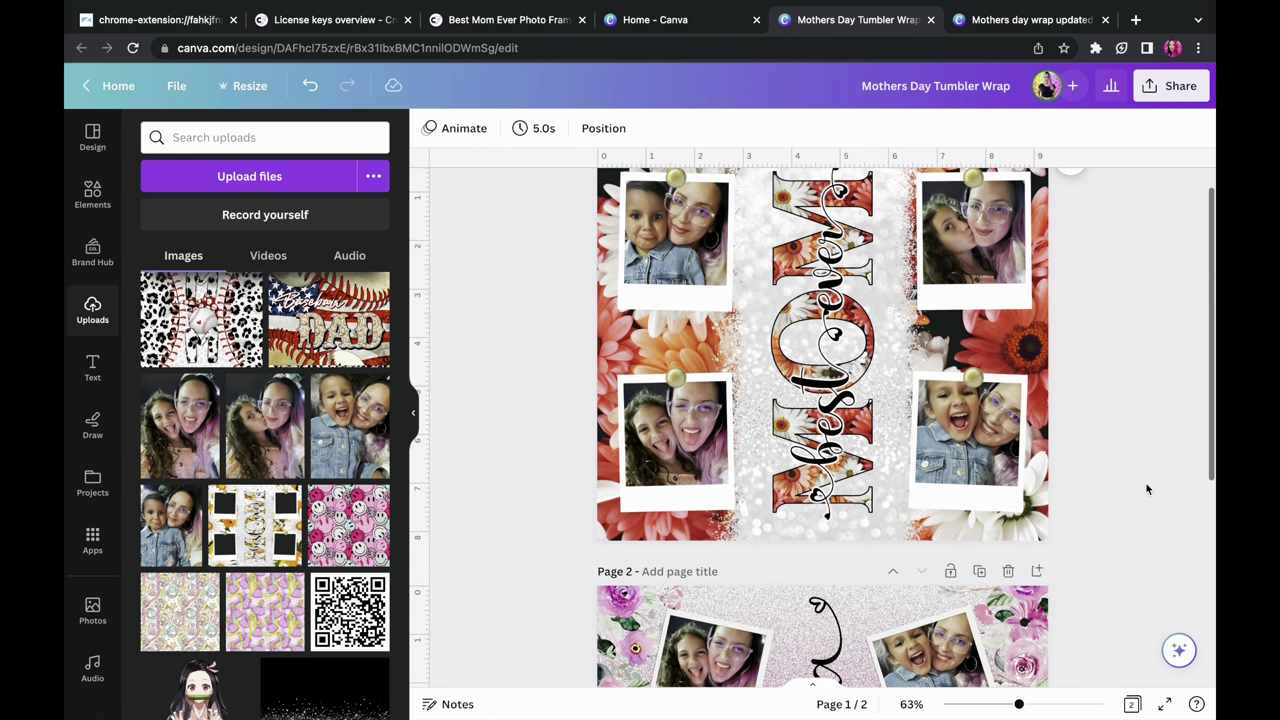
{"action": "scroll", "coordinate": [1147, 488], "scroll_direction": "down", "scroll_amount": 5}
{"action": "scroll", "coordinate": [1147, 488], "scroll_direction": "up", "scroll_amount": 2}
{"action": "left_click", "coordinate": [818, 453]}
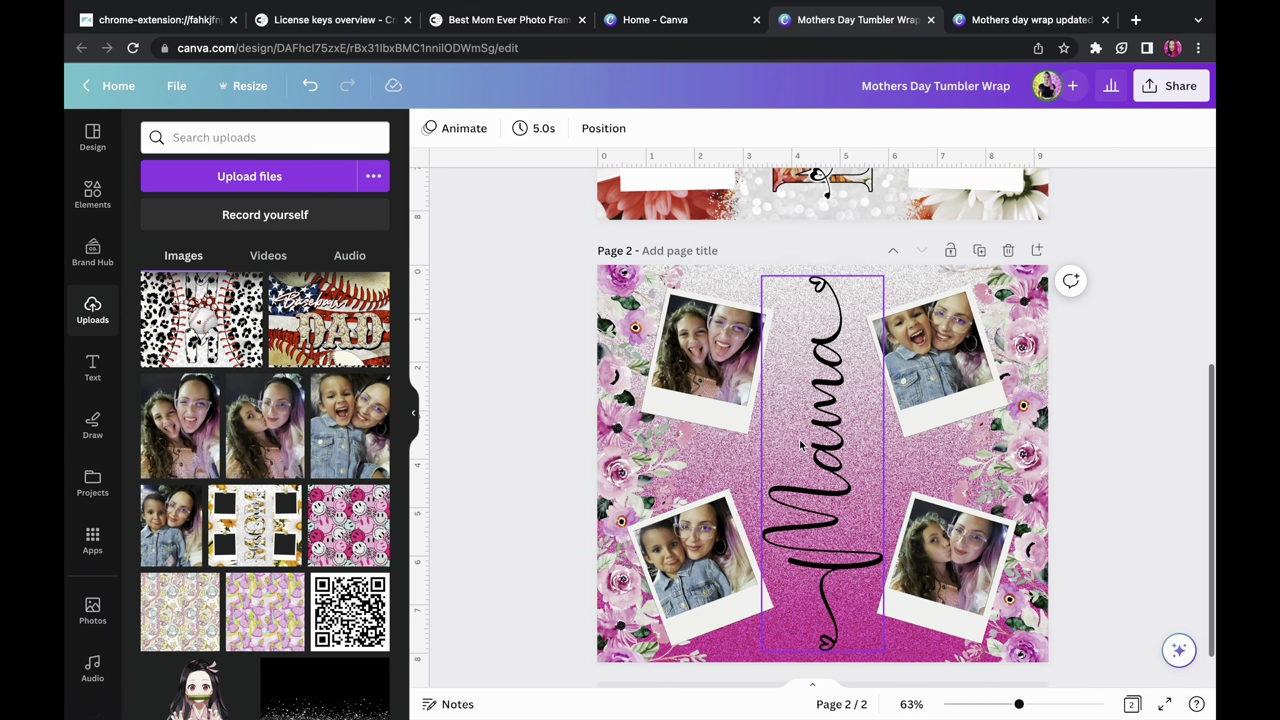
{"action": "left_click", "coordinate": [428, 128]}
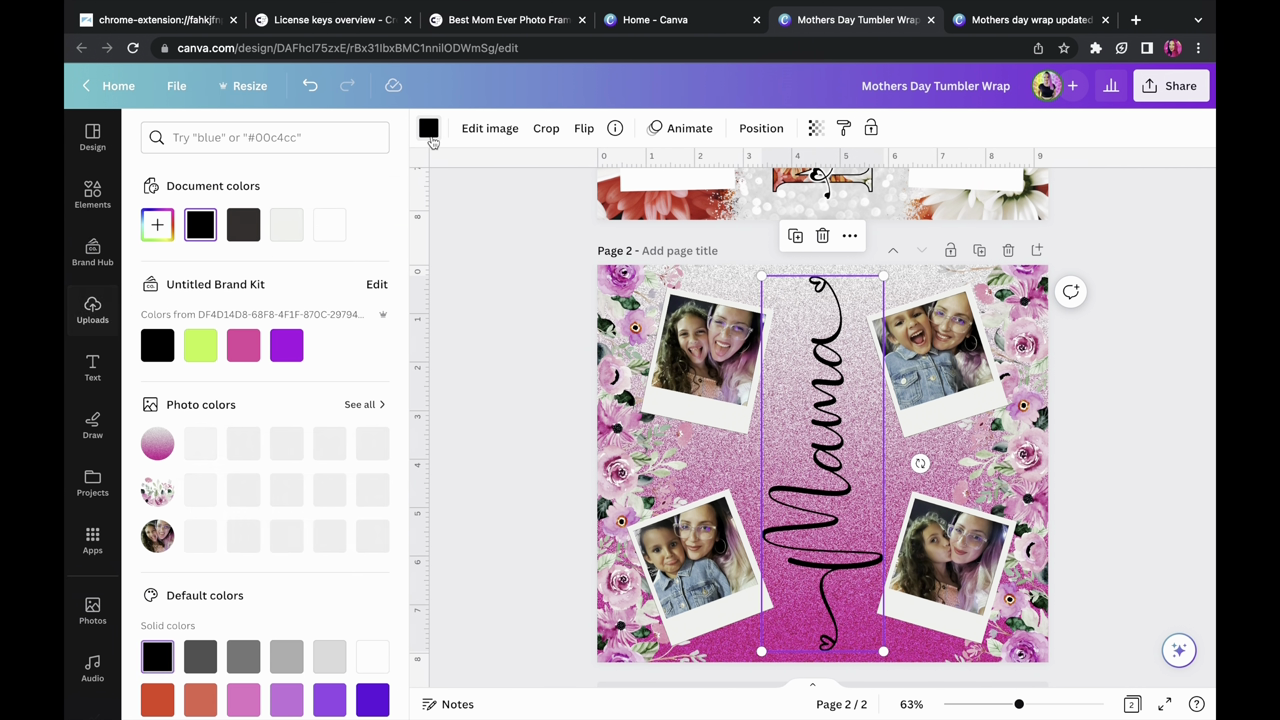
{"action": "left_click", "coordinate": [329, 224]}
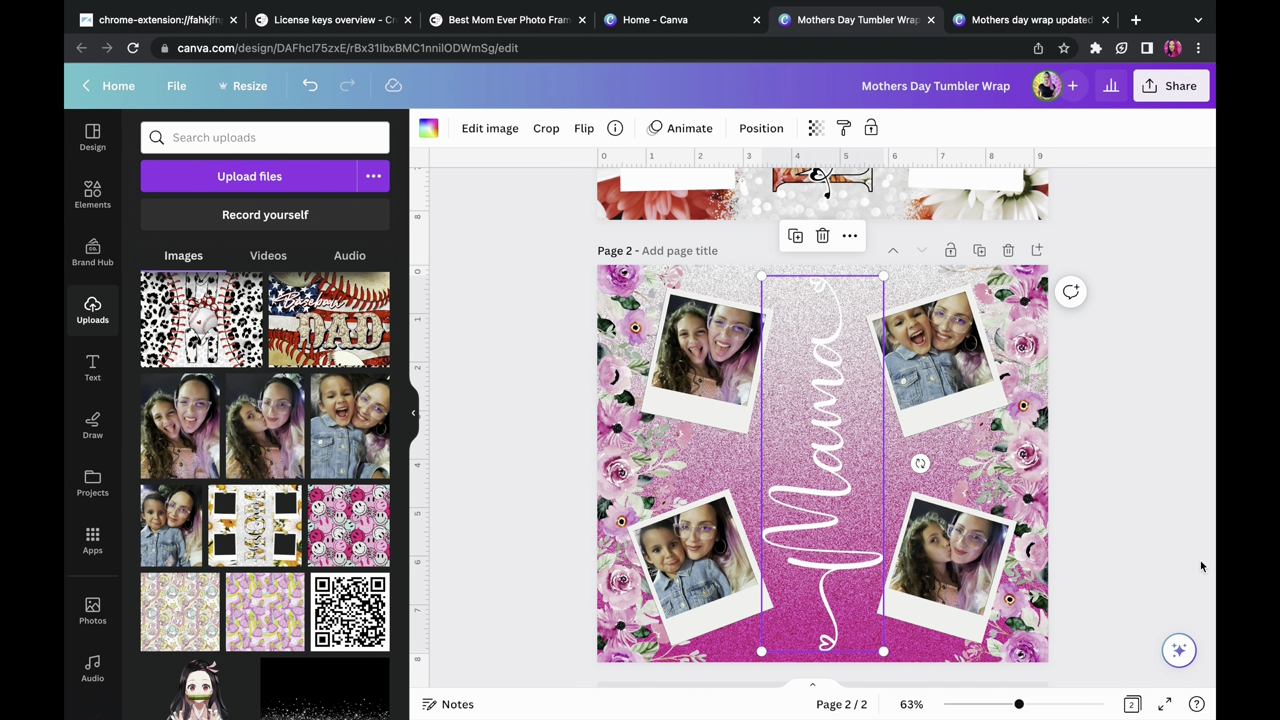
Download both pages of the design as PNG files
{"action": "left_click", "coordinate": [1147, 90]}
{"action": "left_click", "coordinate": [1076, 494]}
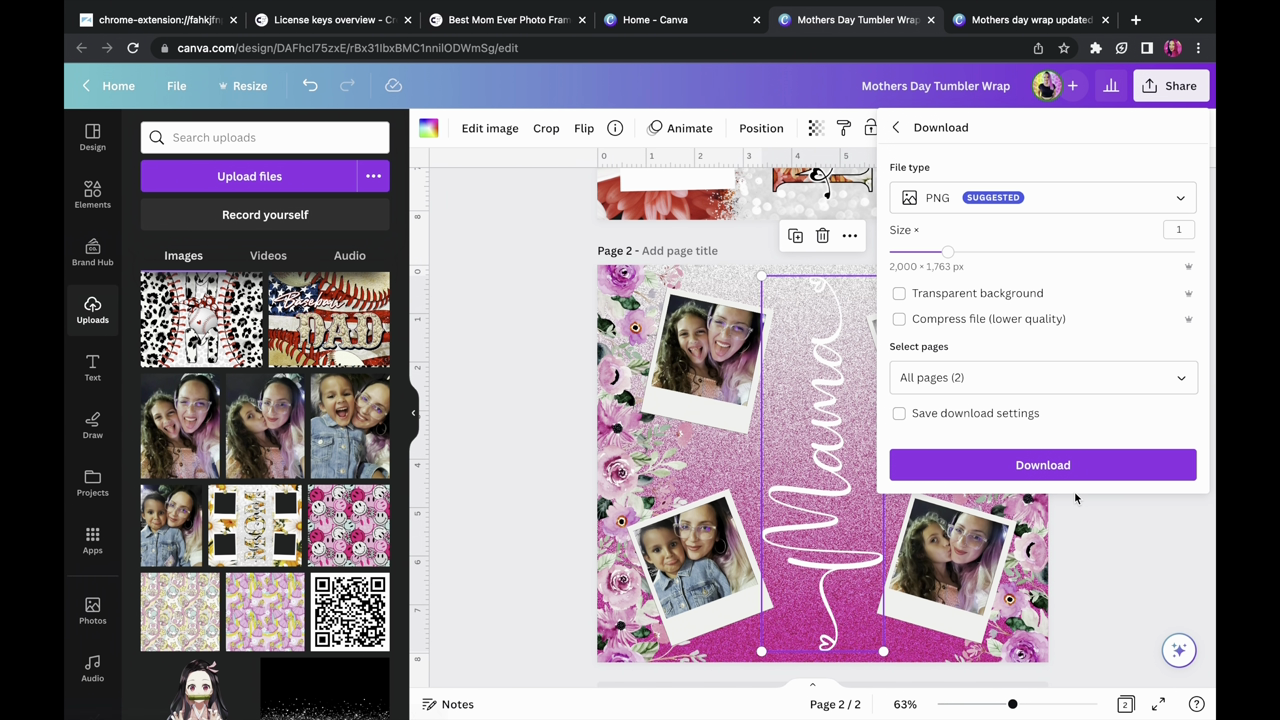
{"action": "left_click", "coordinate": [1058, 463]}
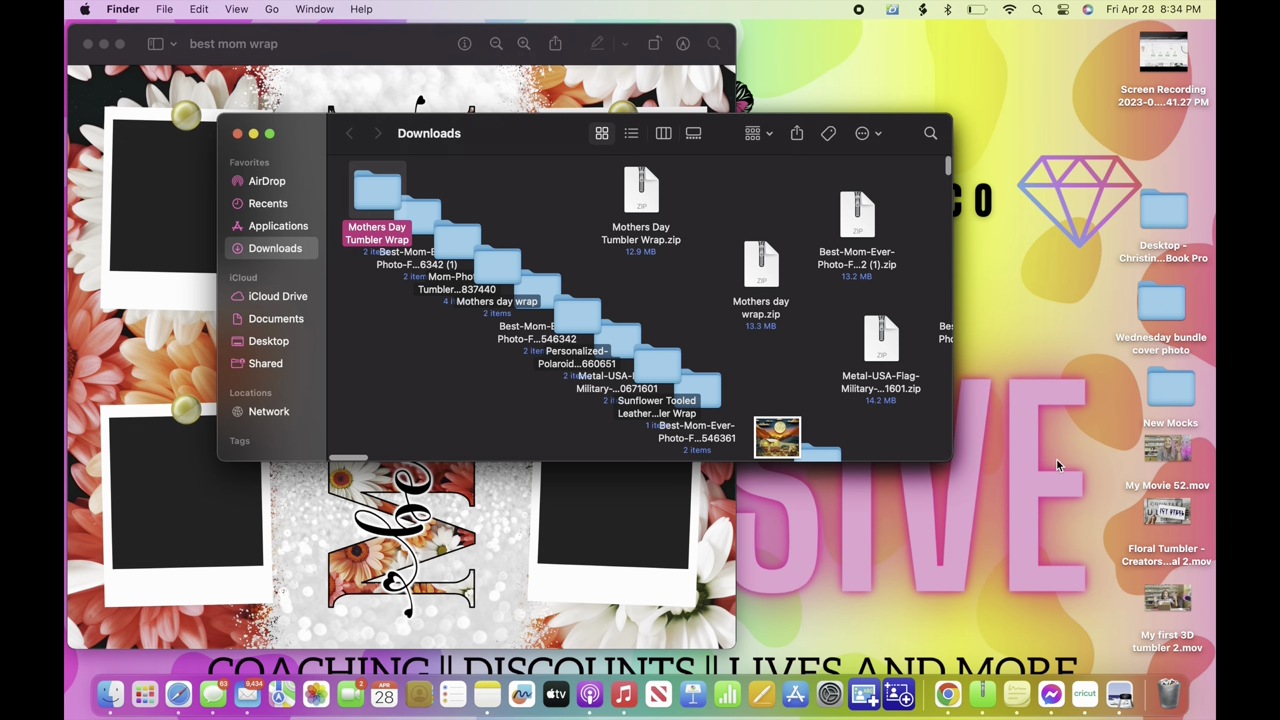
Close the old "best mom wrap" preview and open 1.png from the downloaded Mothers Day Tumbler Wrap folder
{"action": "left_click", "coordinate": [87, 44]}
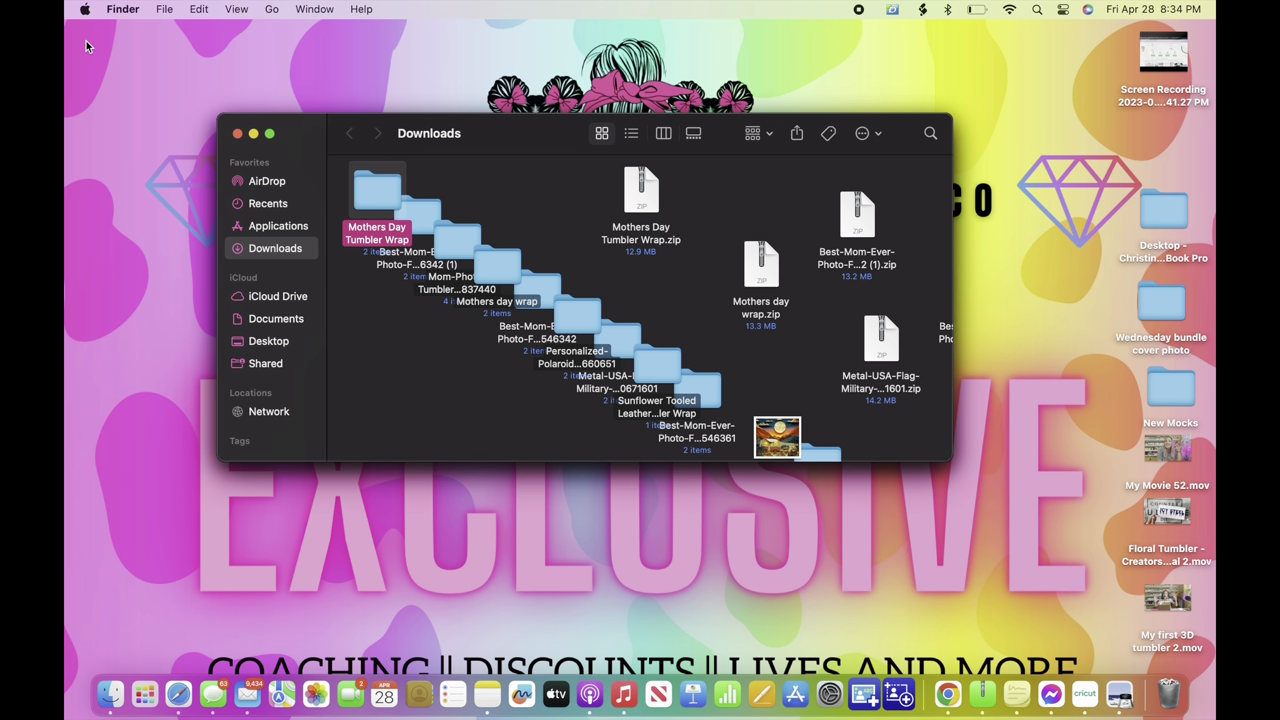
{"action": "double_click", "coordinate": [373, 195]}
{"action": "double_click", "coordinate": [378, 195]}
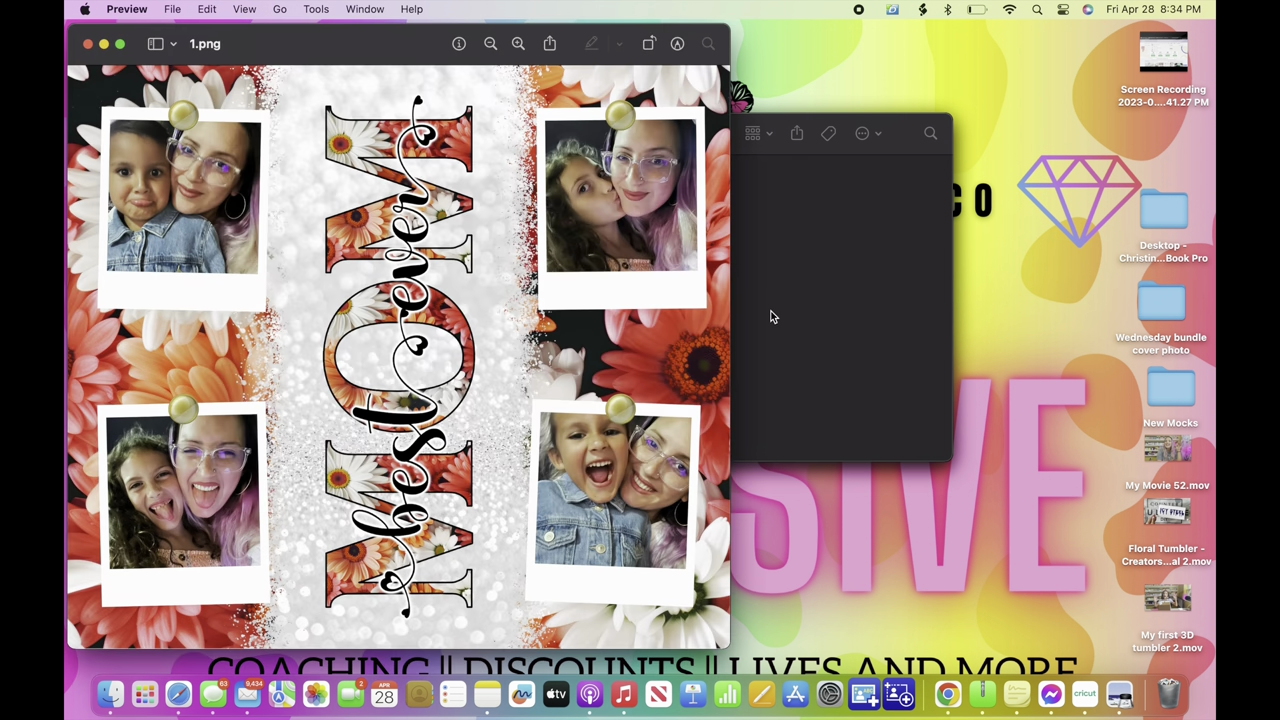
Open 2.png from the same downloaded folder and move its window aside so 1.png shows next to it
{"action": "left_click", "coordinate": [770, 317]}
{"action": "double_click", "coordinate": [469, 196]}
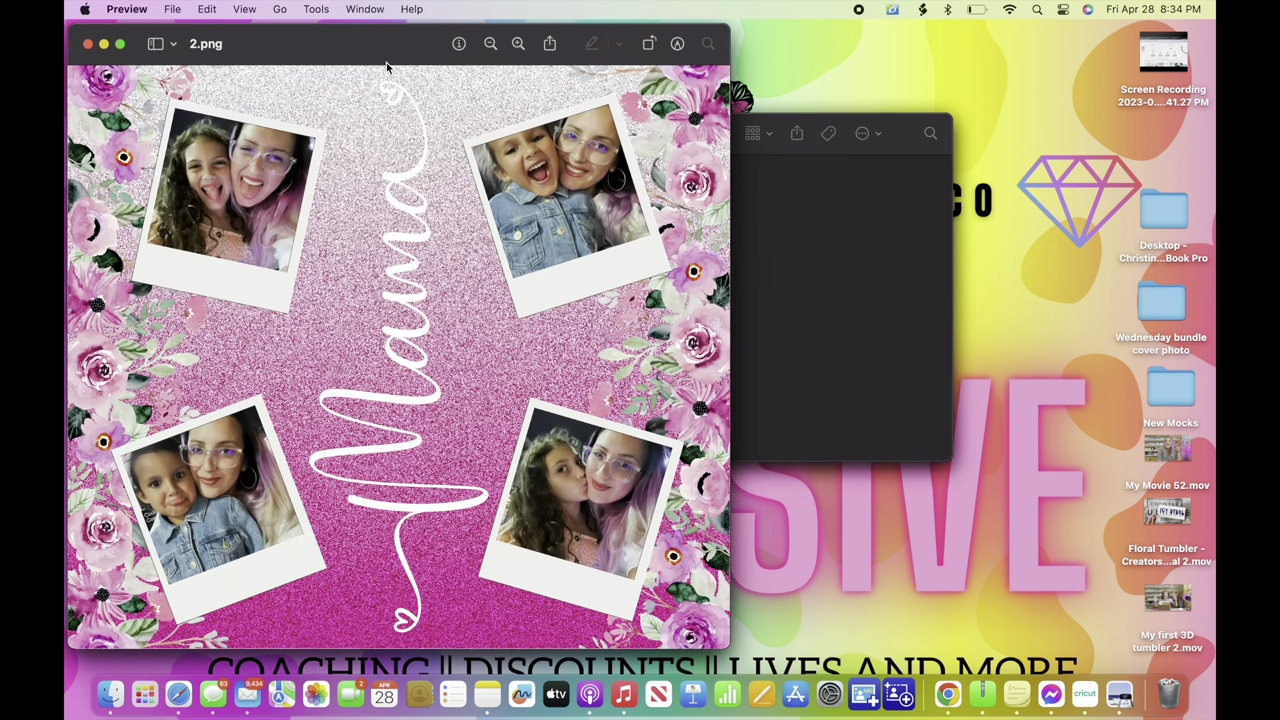
{"action": "left_click_drag", "start_coordinate": [386, 62], "coordinate": [823, 57]}
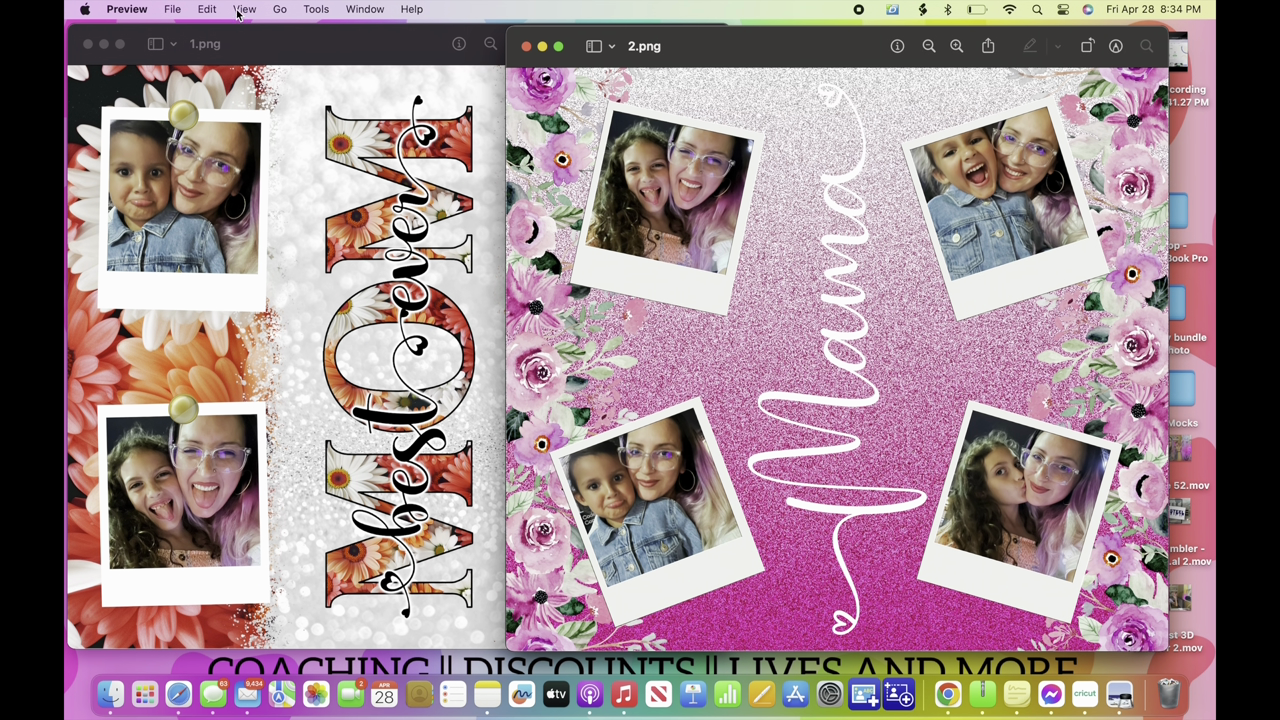
Open the print settings for 2.png and set a custom print scale of 100%
{"action": "left_click", "coordinate": [172, 9]}
{"action": "left_click", "coordinate": [196, 412]}
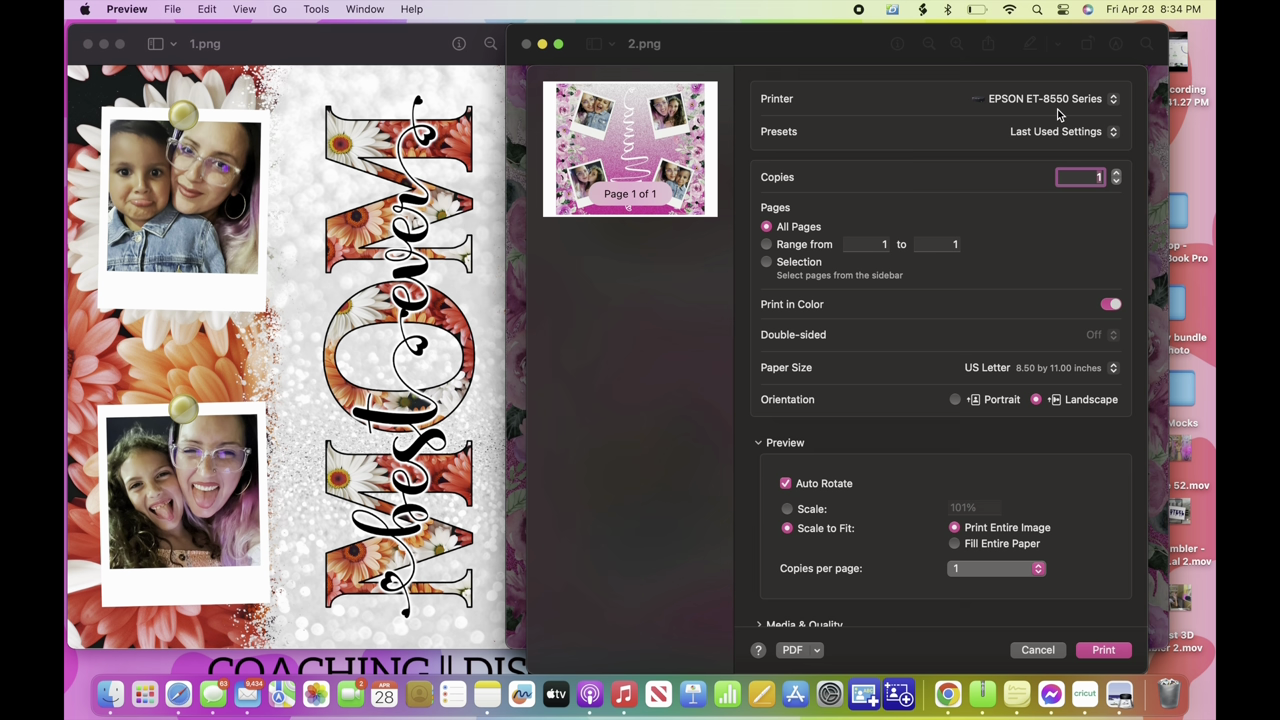
{"action": "scroll", "coordinate": [983, 451], "scroll_direction": "down", "scroll_amount": 2}
{"action": "left_click", "coordinate": [787, 470]}
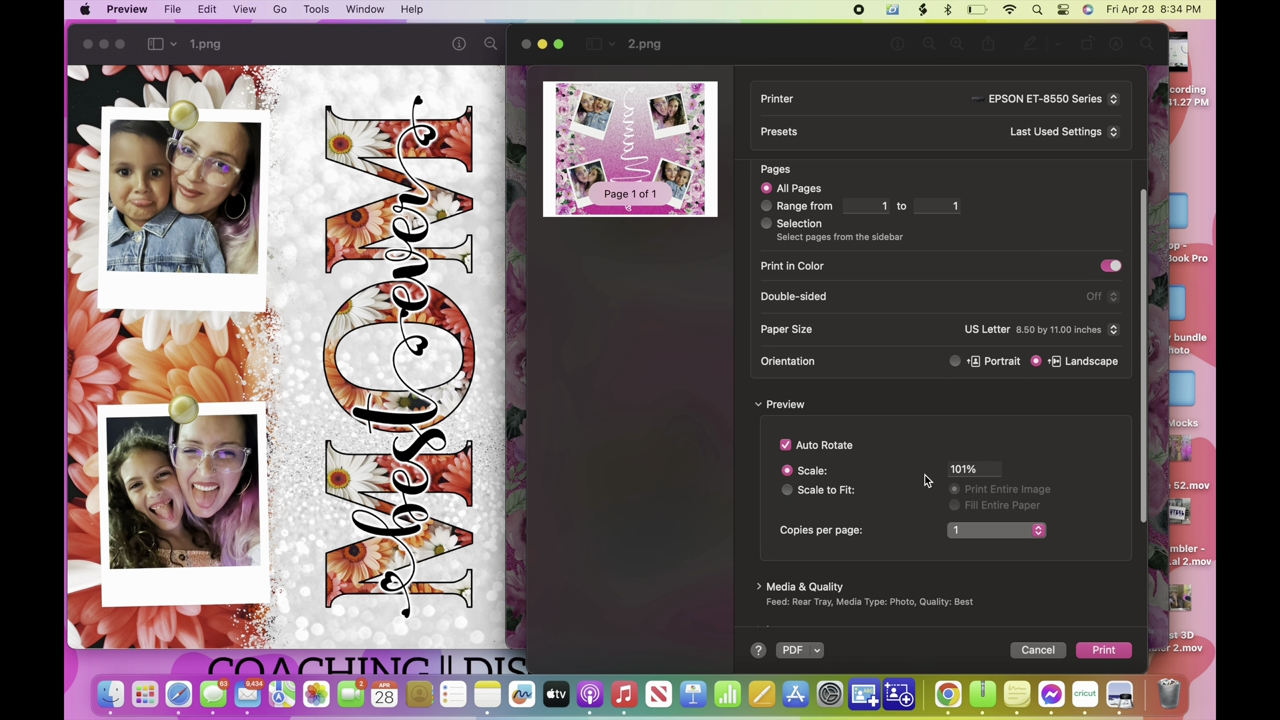
{"action": "left_click", "coordinate": [969, 468]}
{"action": "key", "text": "BackSpace"}
{"action": "type", "text": "0"}
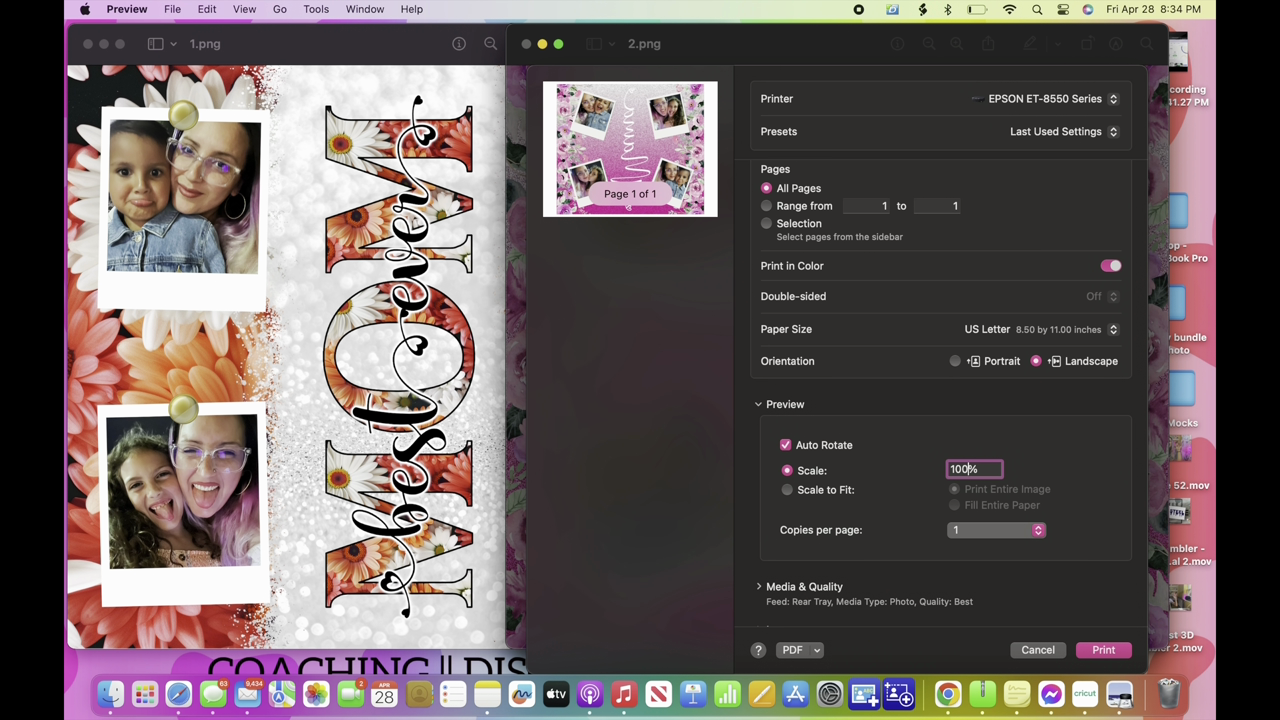
Review the remaining media and layout print settings and send the "Mama" wrap to the printer
{"action": "scroll", "coordinate": [966, 543], "scroll_direction": "down", "scroll_amount": 5}
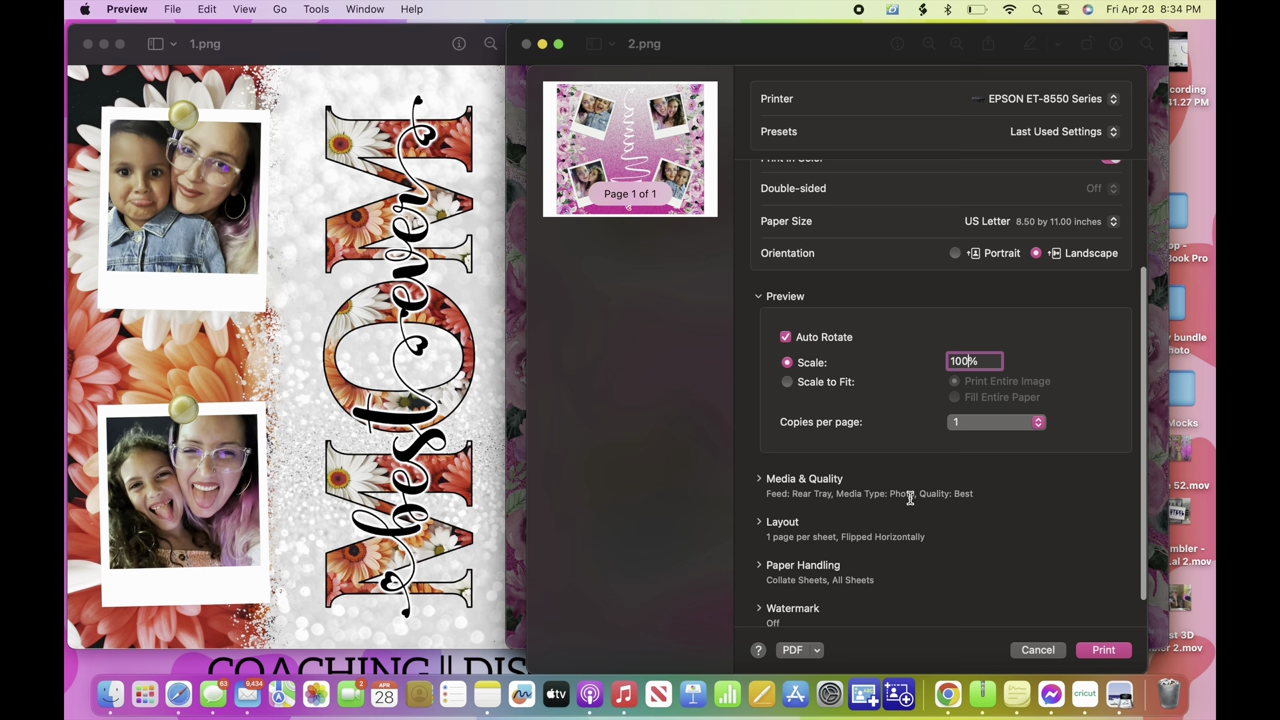
{"action": "scroll", "coordinate": [998, 538], "scroll_direction": "down", "scroll_amount": 1}
{"action": "left_click", "coordinate": [1103, 649]}
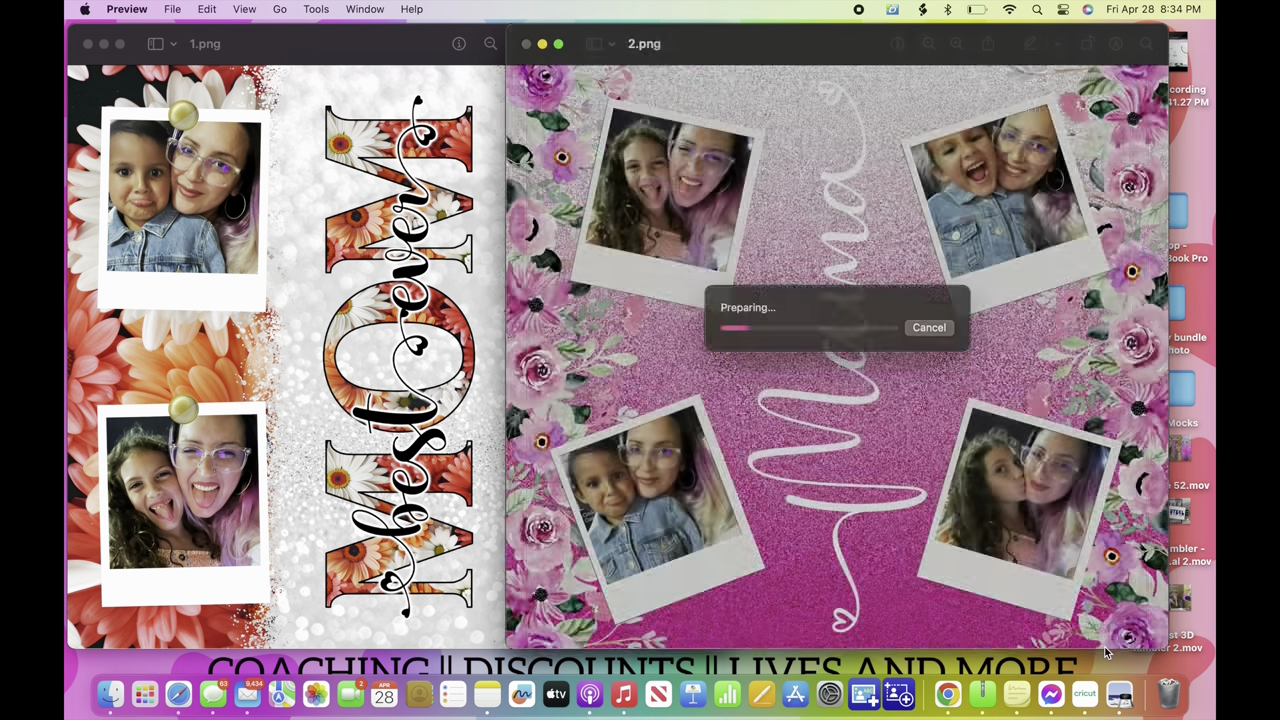